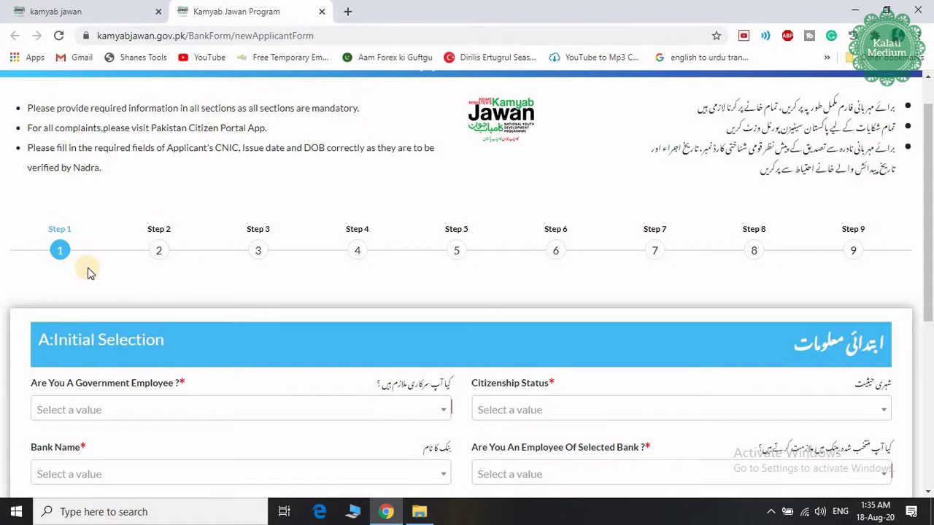
Step: Answer No to government employment, keep citizenship Resident, and choose United Bank Limited
scroll(88, 272, down, 2)
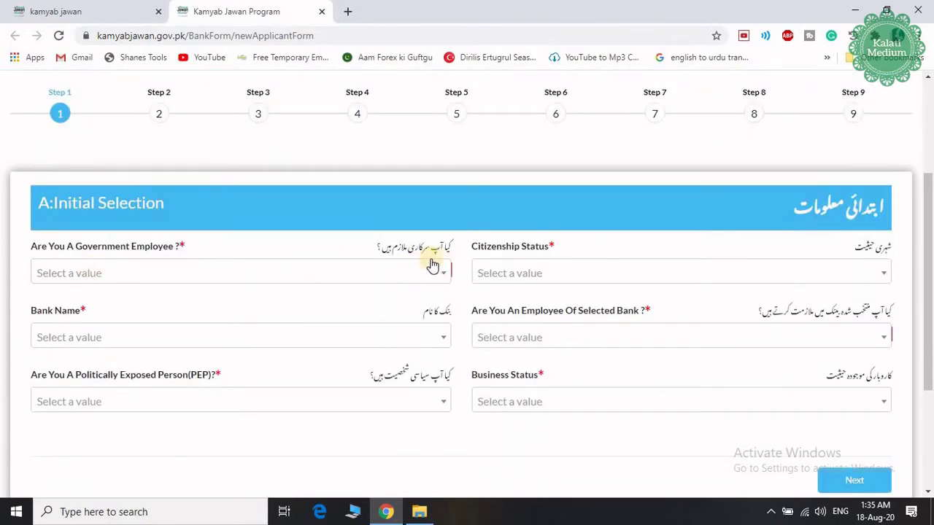
click(224, 277)
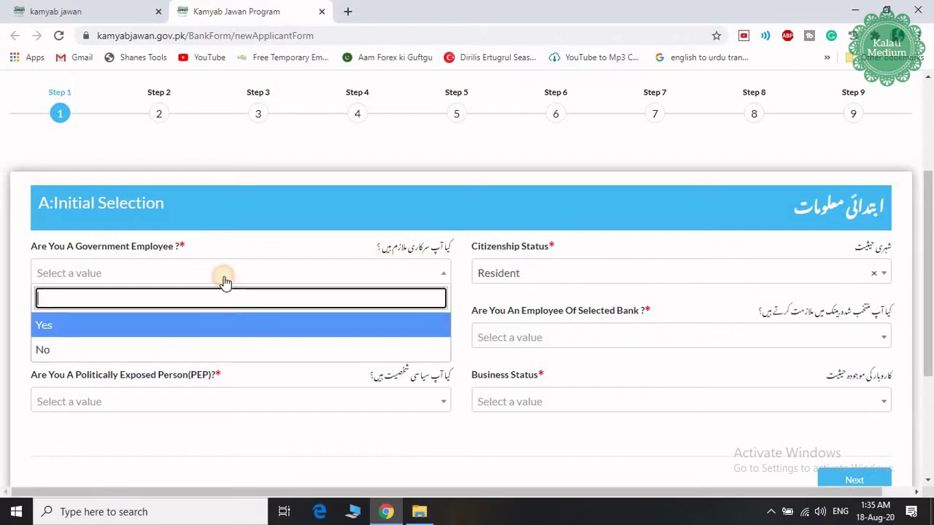
click(183, 344)
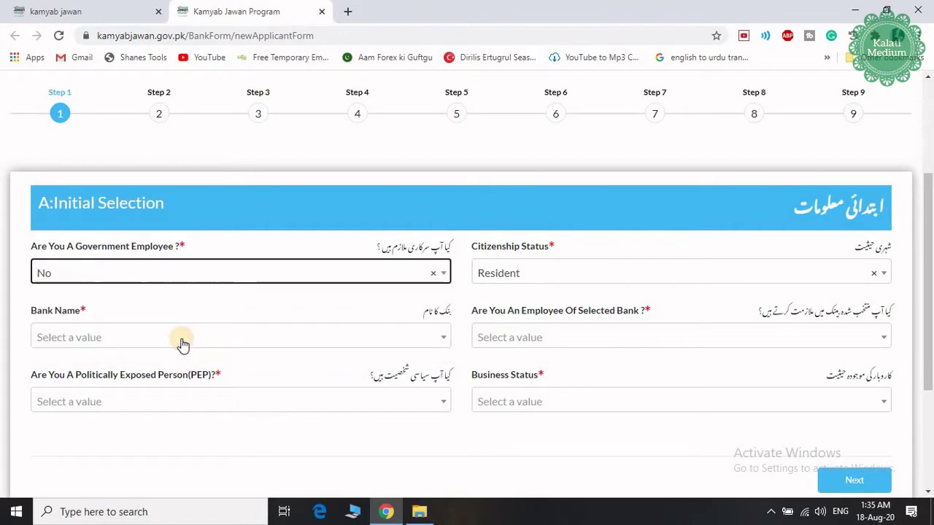
click(555, 281)
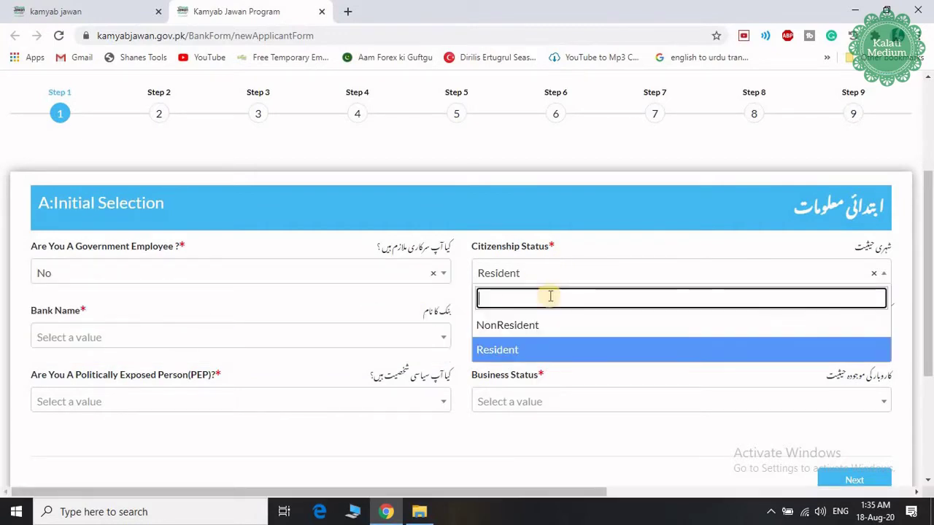
click(525, 352)
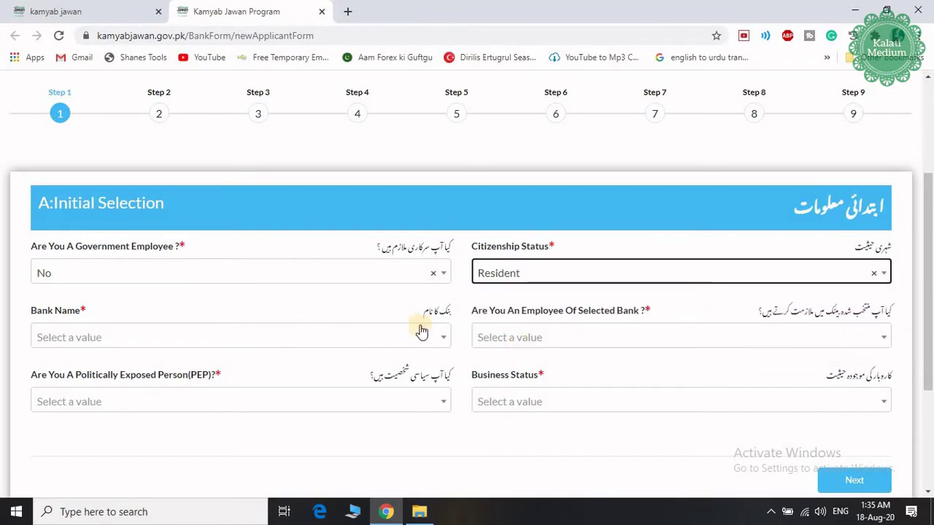
click(134, 343)
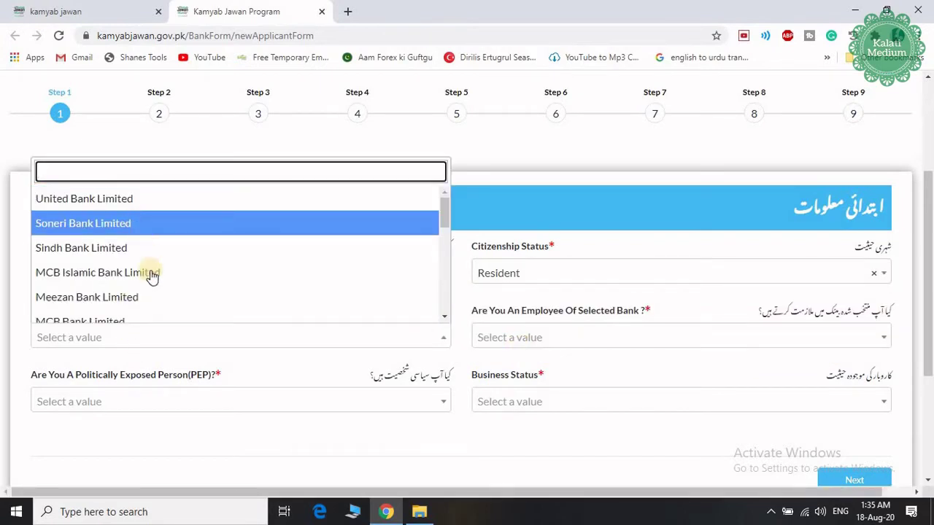
scroll(153, 284, down, 1)
scroll(154, 291, down, 1)
scroll(152, 290, up, 3)
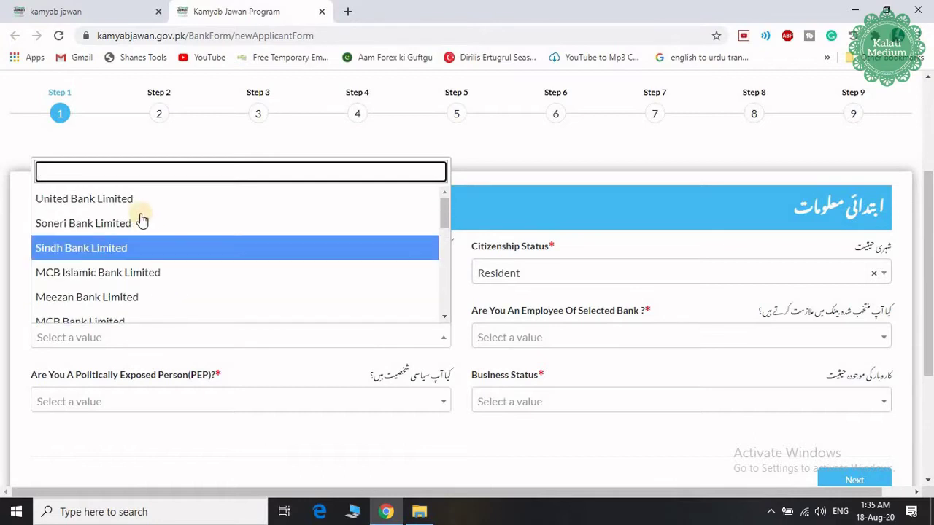
click(134, 195)
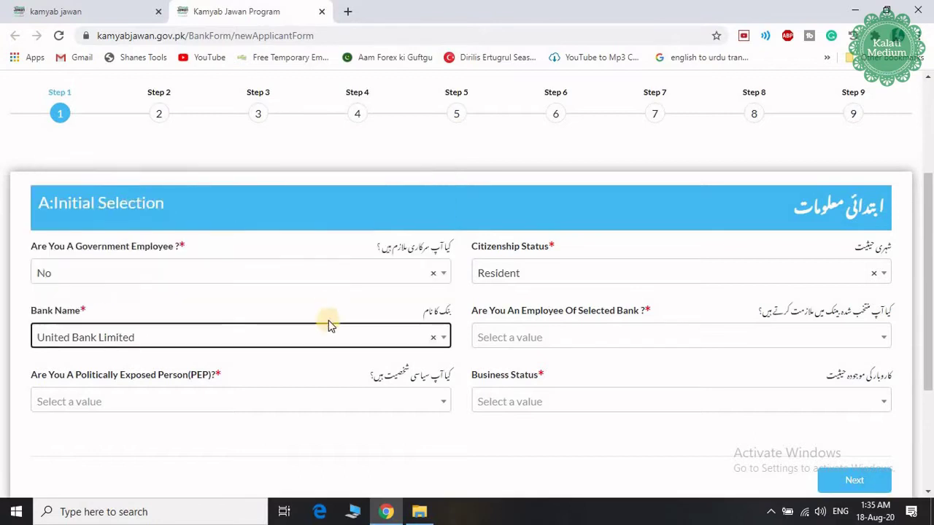
Step: Answer No to bank employee and politically exposed, set business status New Business, and continue
click(538, 343)
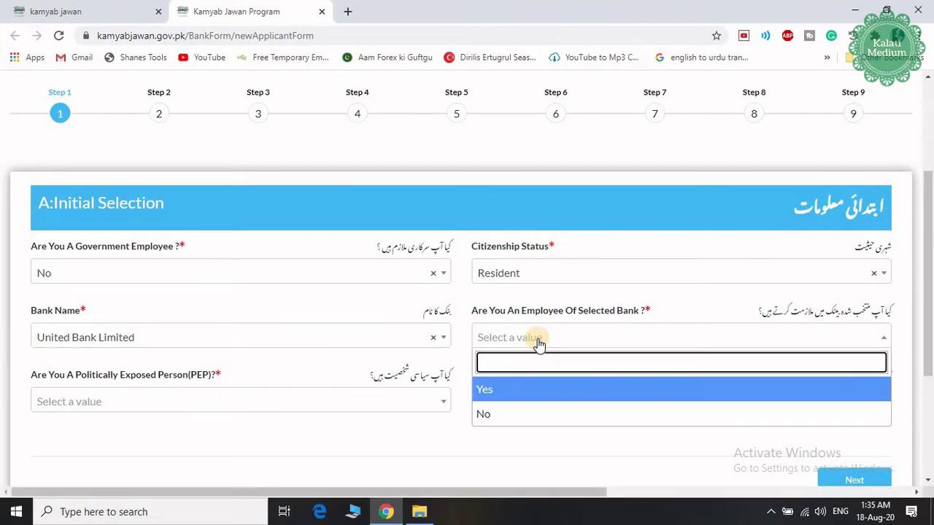
click(513, 415)
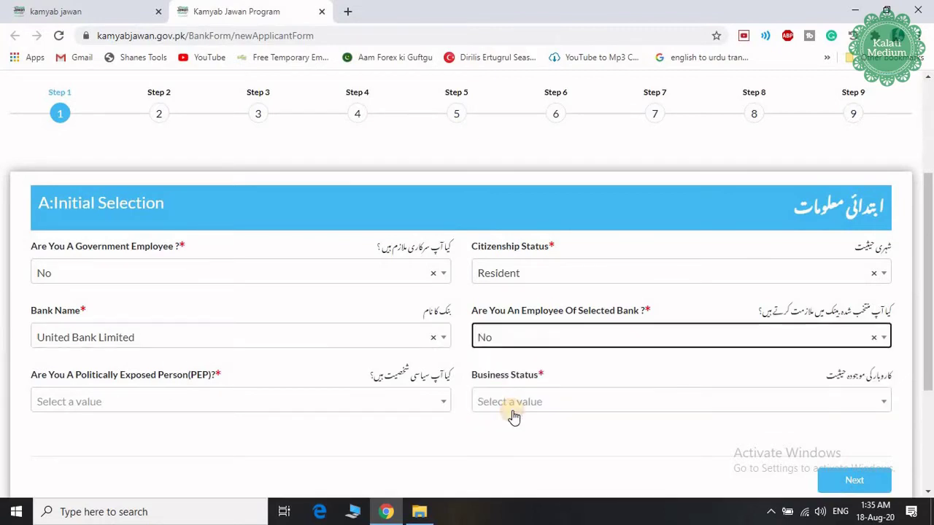
scroll(417, 407, down, 2)
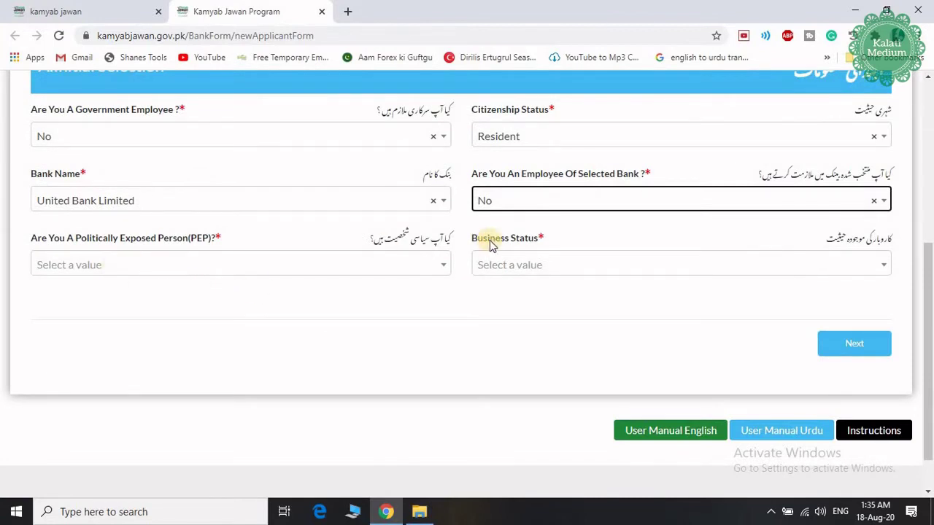
click(378, 269)
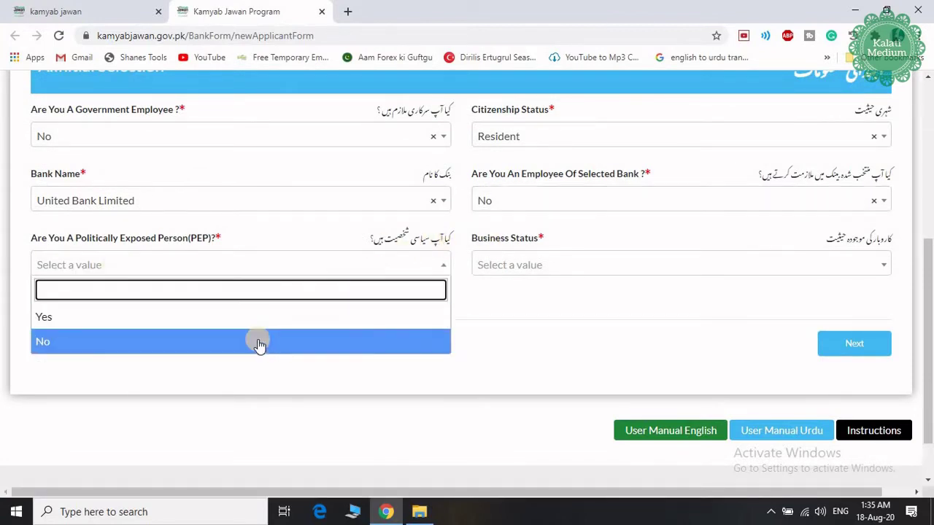
click(258, 343)
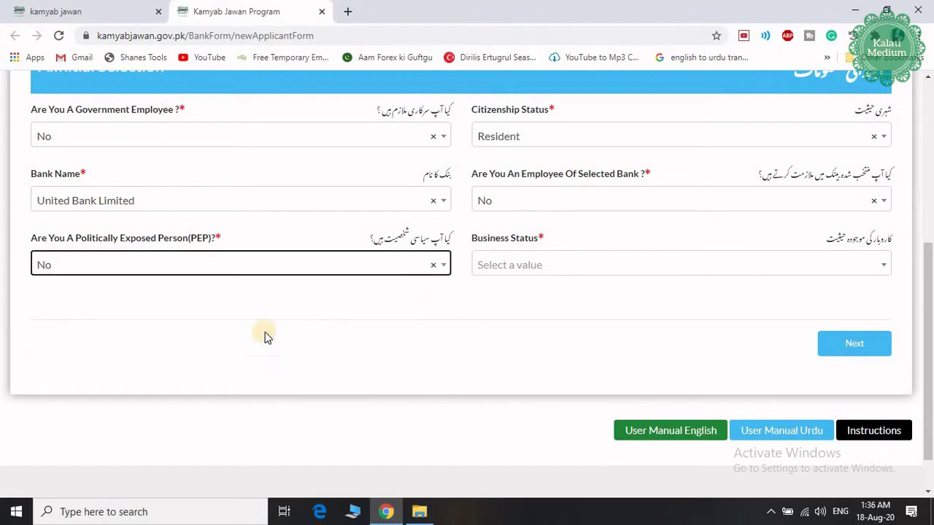
click(528, 270)
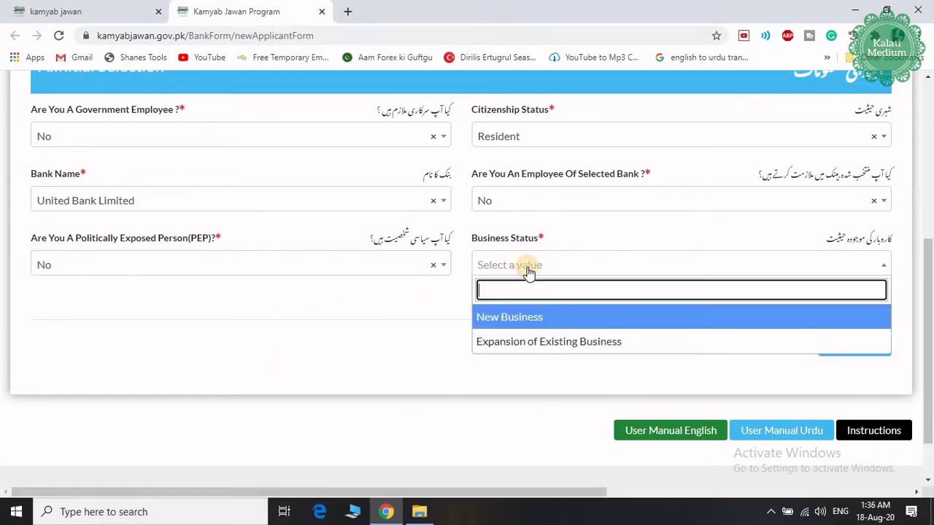
click(513, 326)
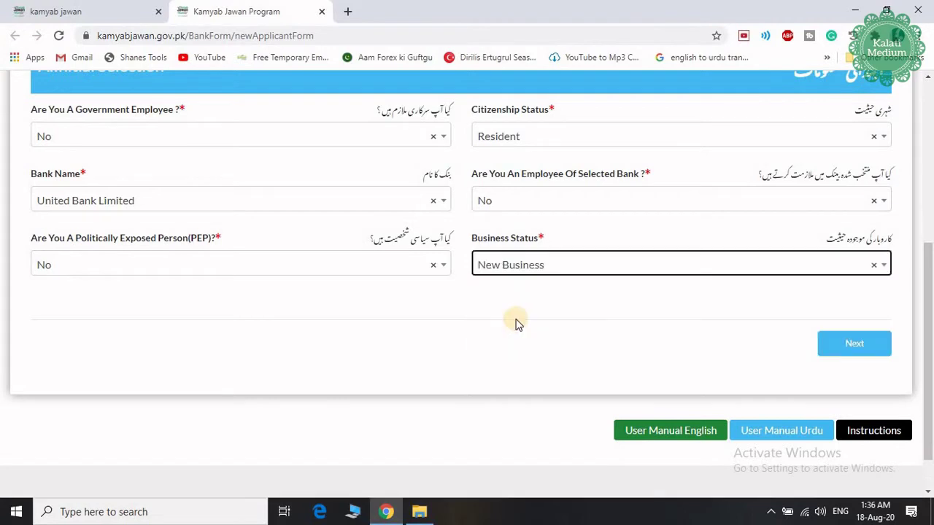
click(855, 346)
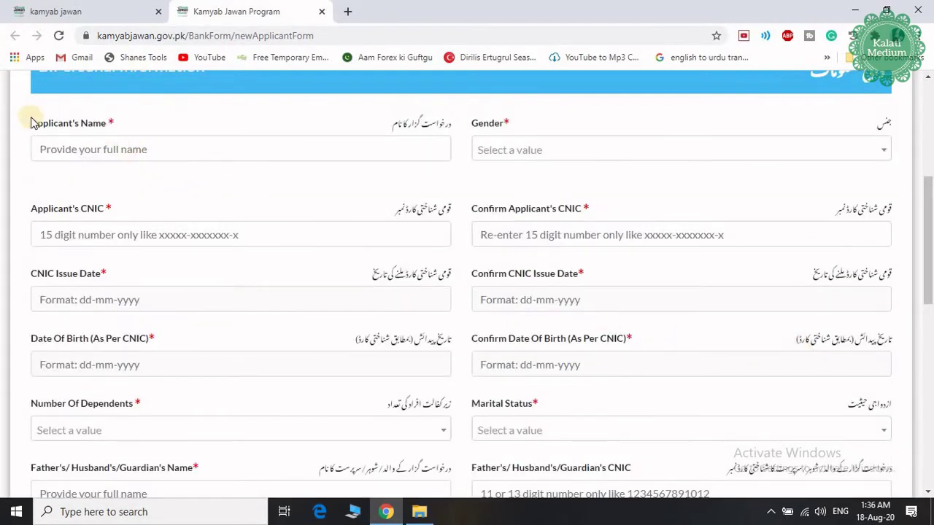
Step: Set the applicant's gender to Male
click(298, 150)
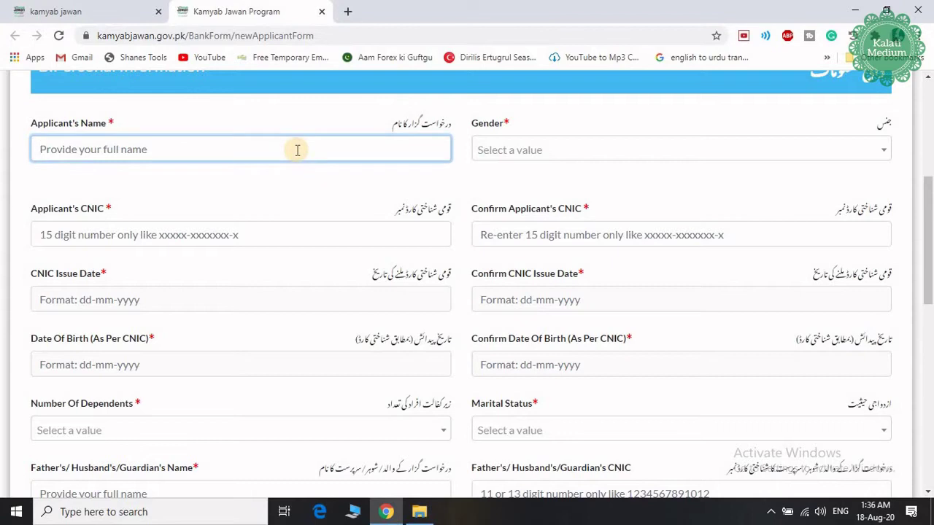
click(619, 156)
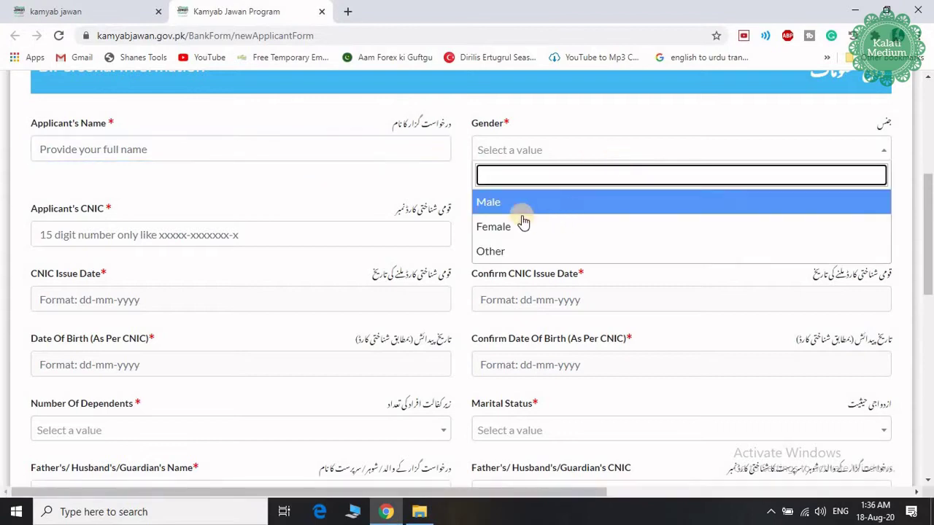
click(500, 202)
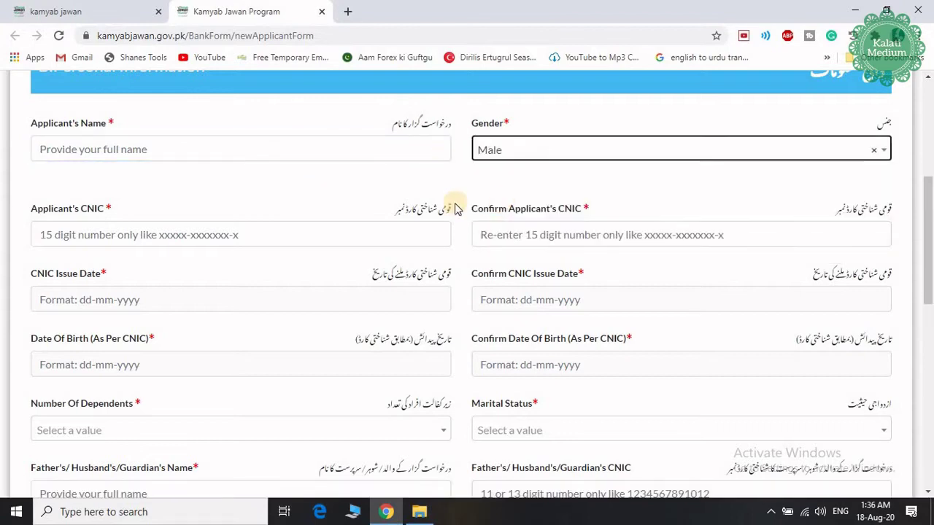
Step: Visit the CNIC, confirm CNIC and CNIC Issue Date fields, leaving them empty
click(84, 242)
click(568, 237)
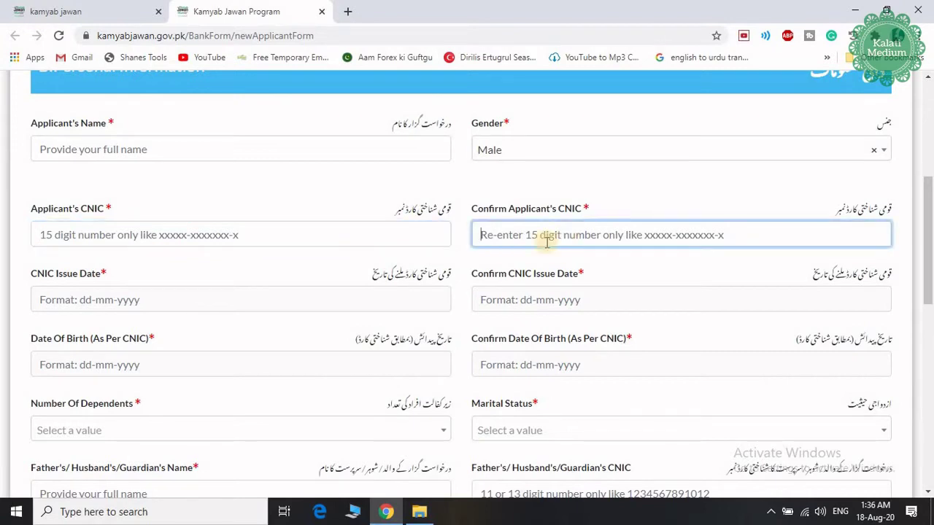
click(136, 310)
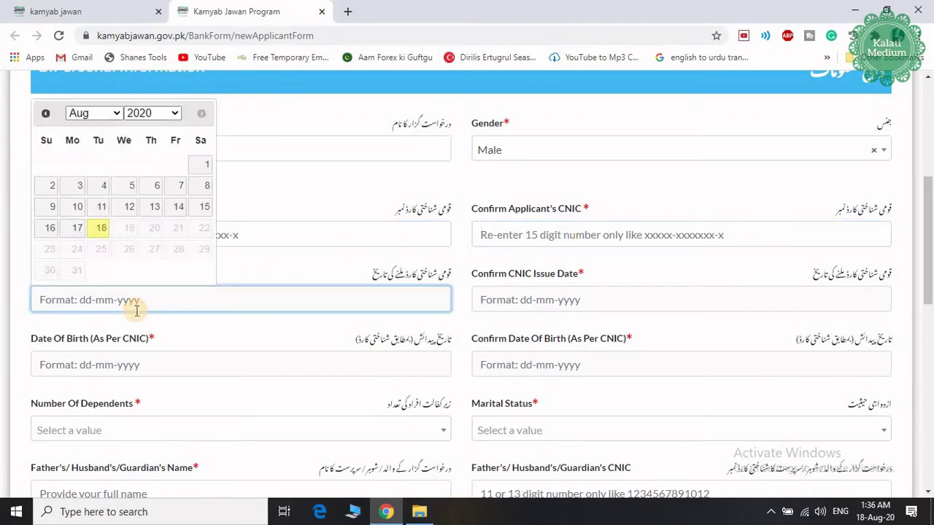
click(252, 261)
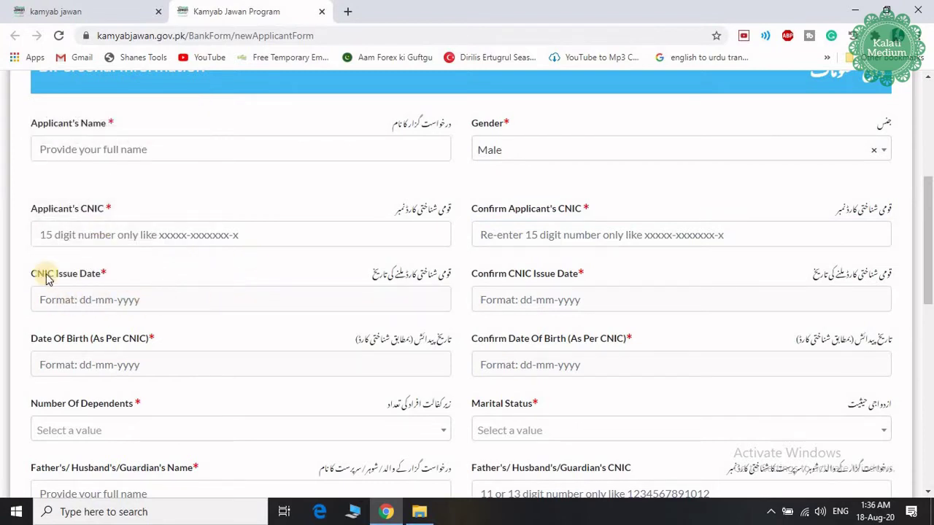
drag(29, 272, 137, 277)
click(190, 271)
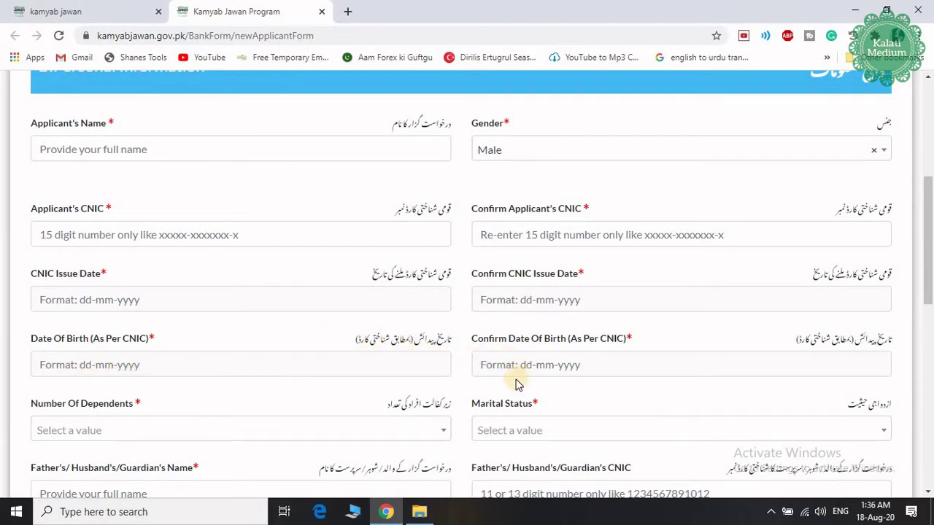
Step: Set Number of Dependents to >5 and Marital Status to Married
scroll(456, 357, down, 2)
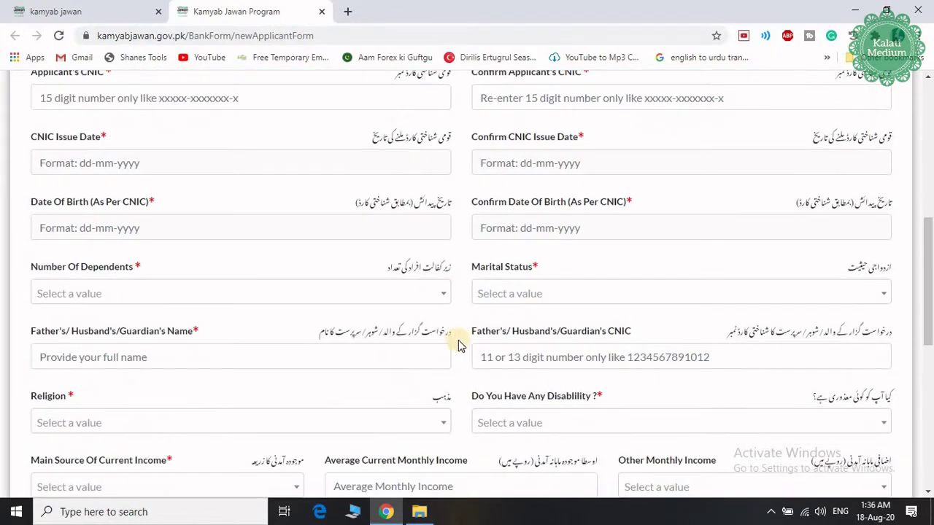
scroll(450, 331, down, 1)
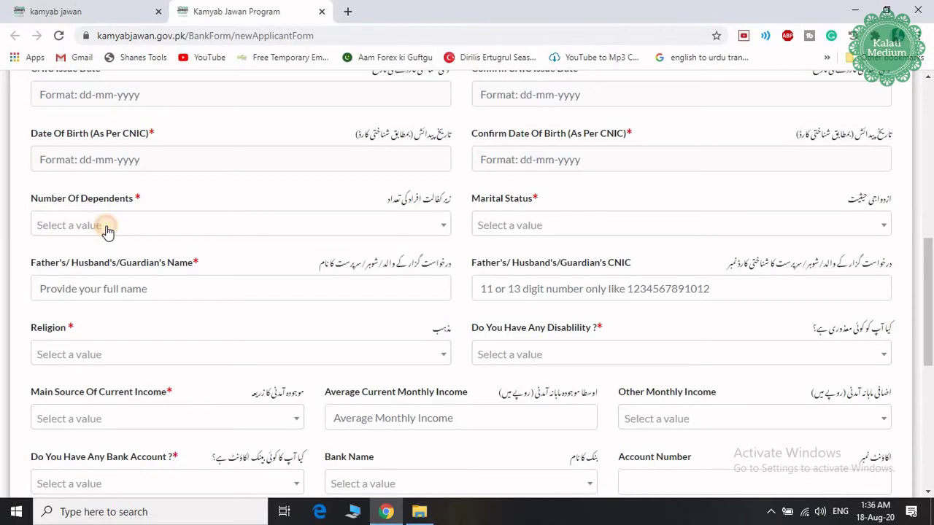
click(107, 231)
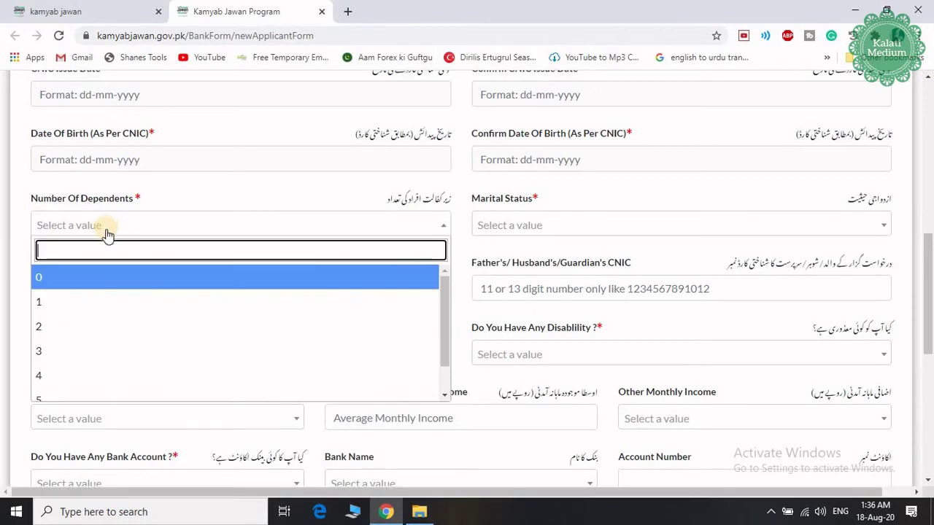
scroll(109, 375, down, 1)
click(100, 372)
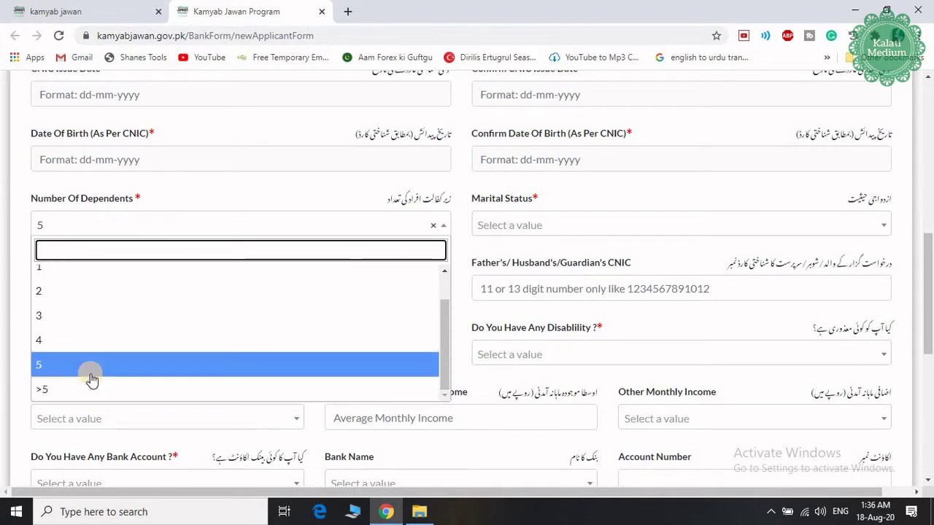
click(99, 390)
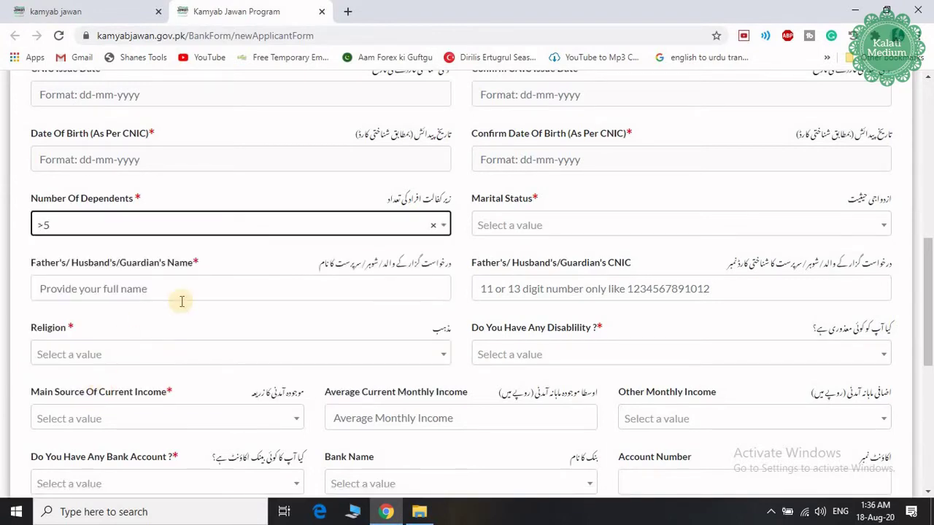
click(633, 232)
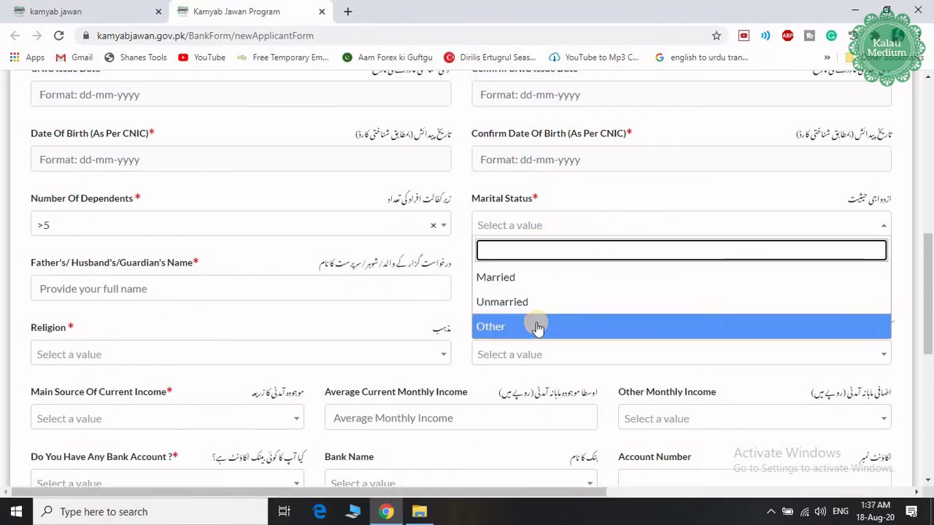
click(520, 278)
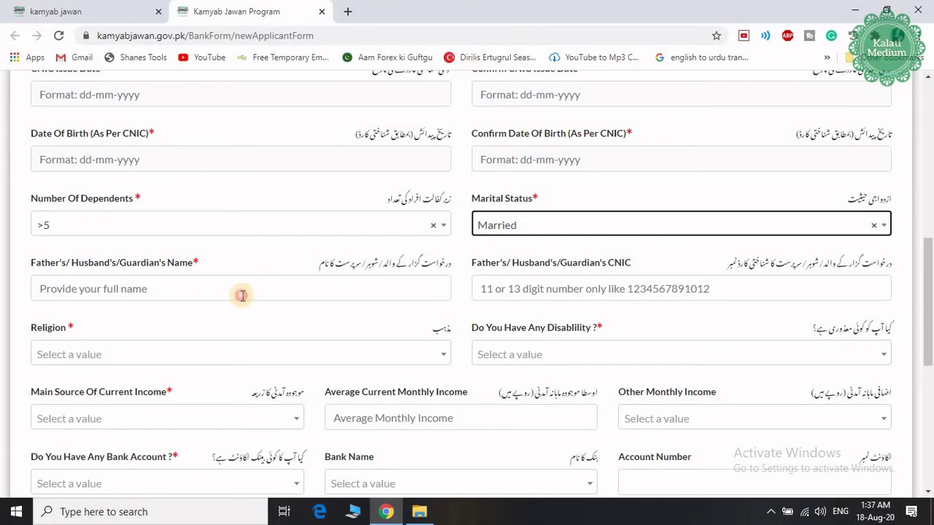
Step: Leave the guardian fields blank, choose Religion Islam, and answer No to disability
click(242, 294)
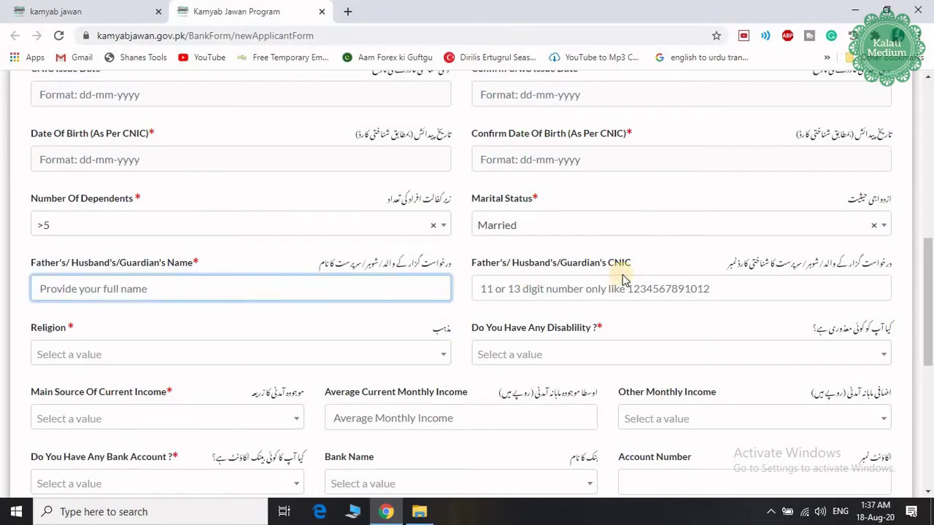
click(587, 291)
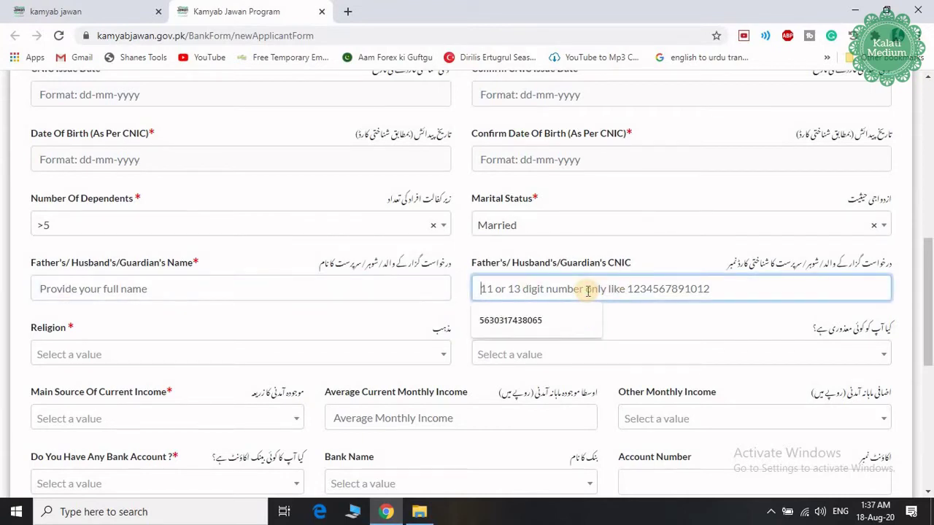
click(456, 292)
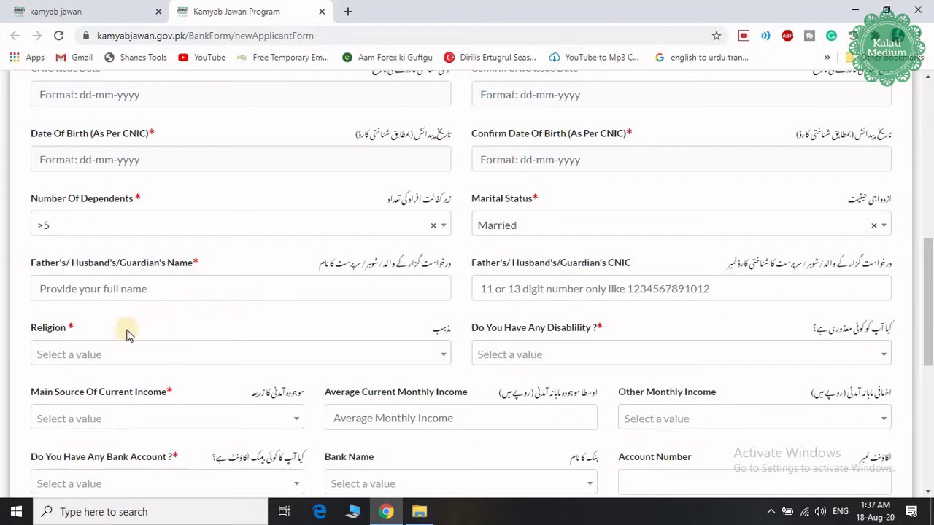
click(92, 361)
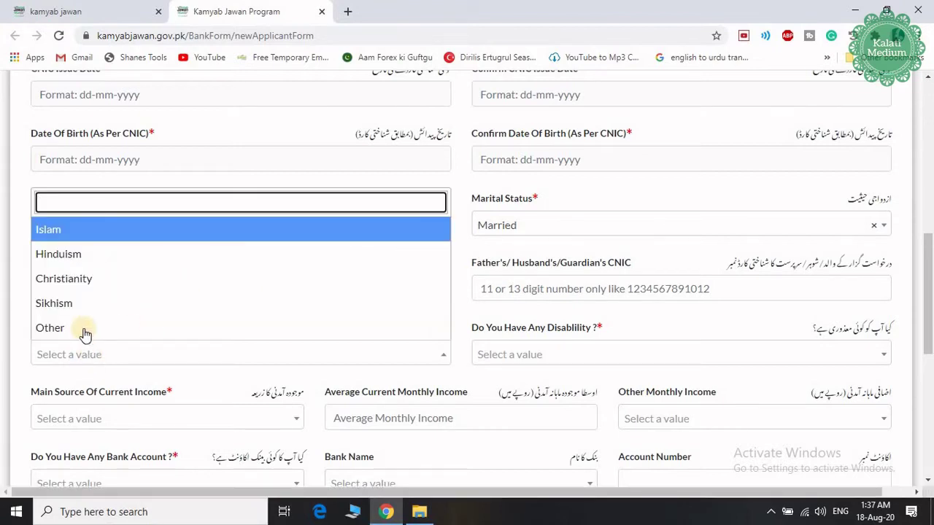
click(66, 232)
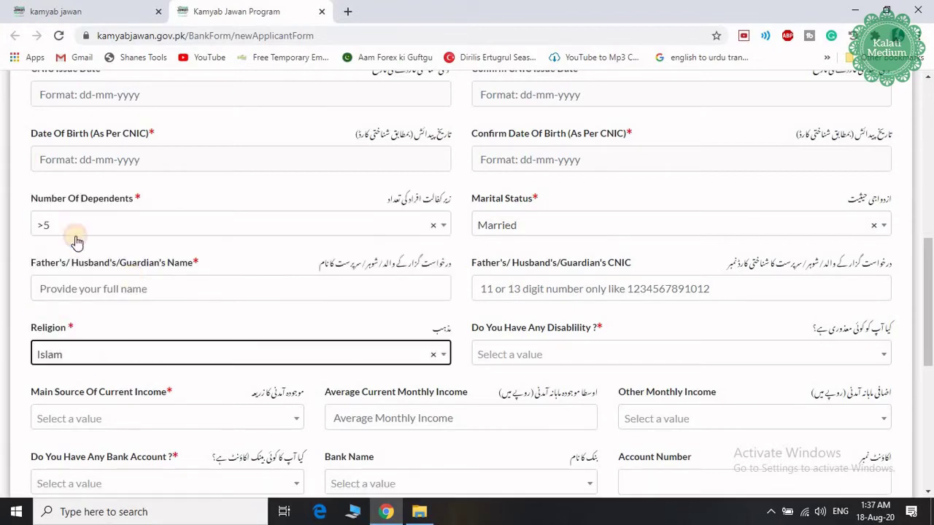
click(569, 358)
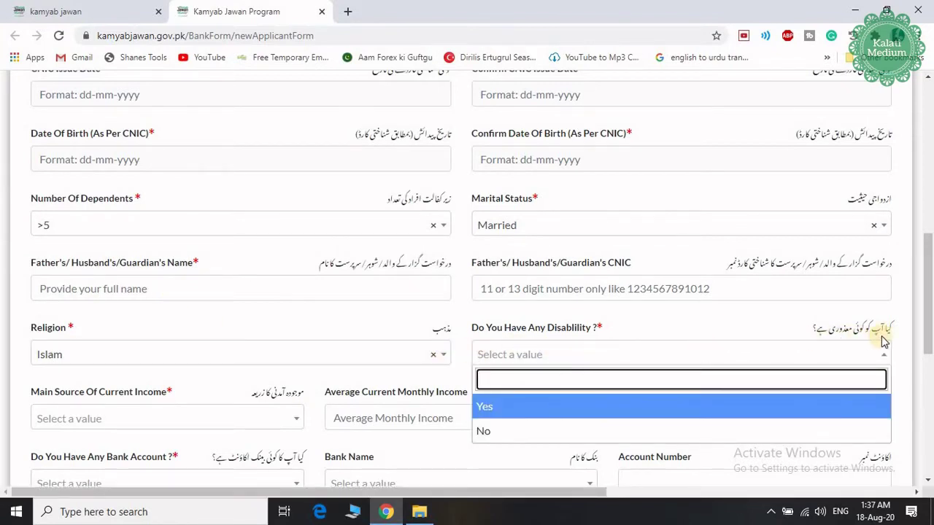
click(518, 431)
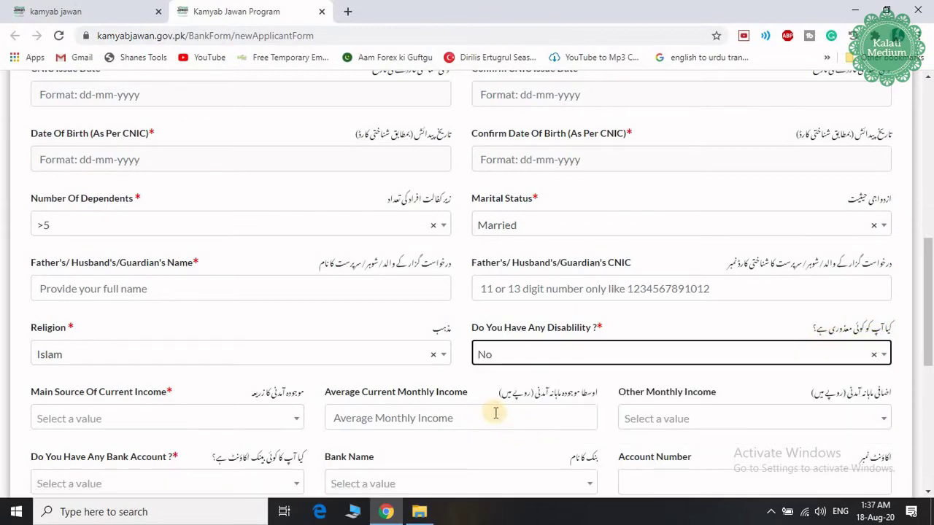
scroll(494, 411, down, 3)
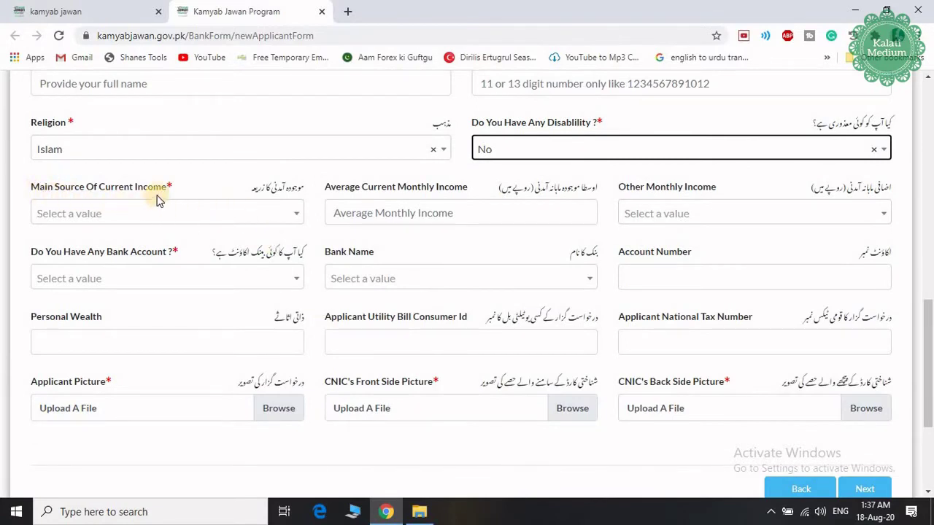
Step: Set main income source to None and average monthly income to 1,0000
click(248, 213)
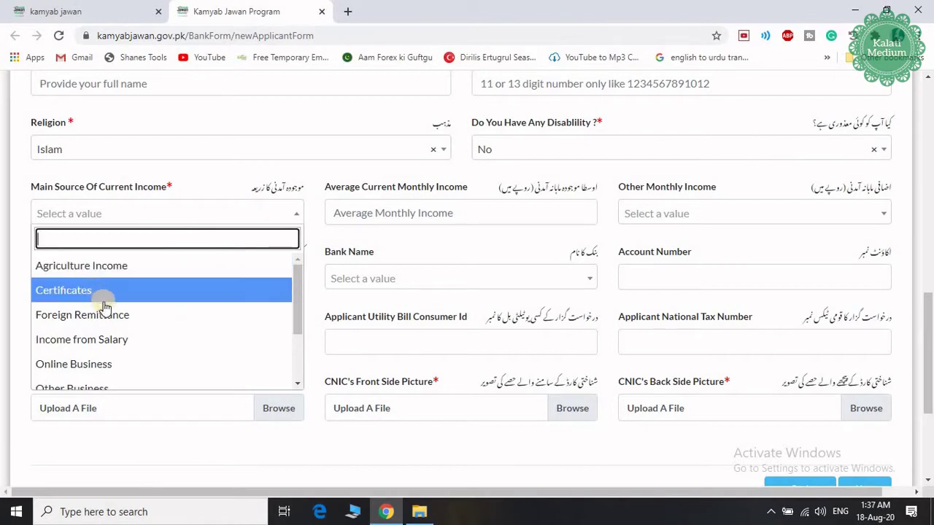
scroll(119, 339, down, 2)
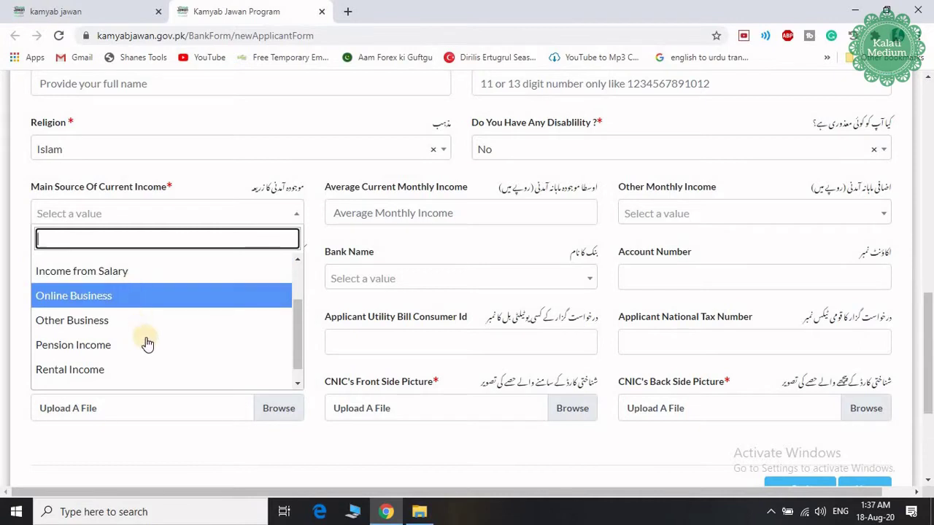
scroll(138, 356, down, 1)
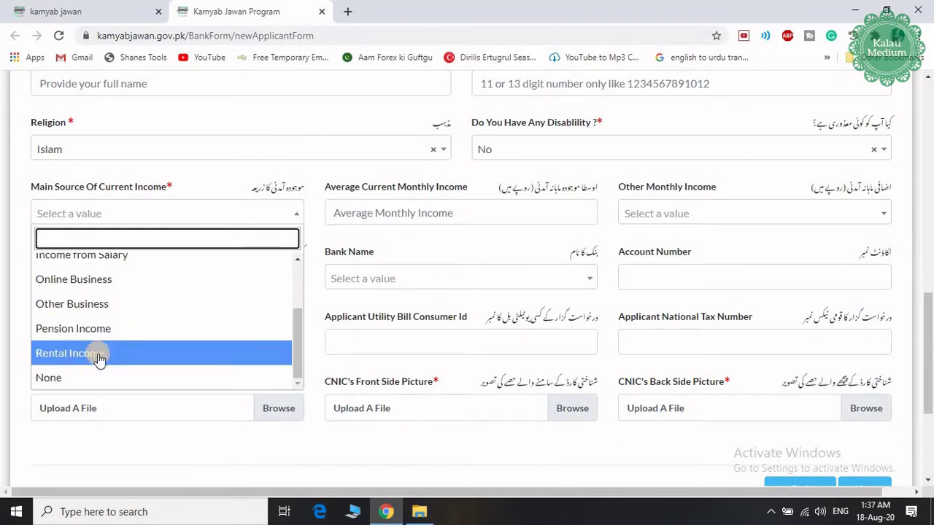
click(52, 380)
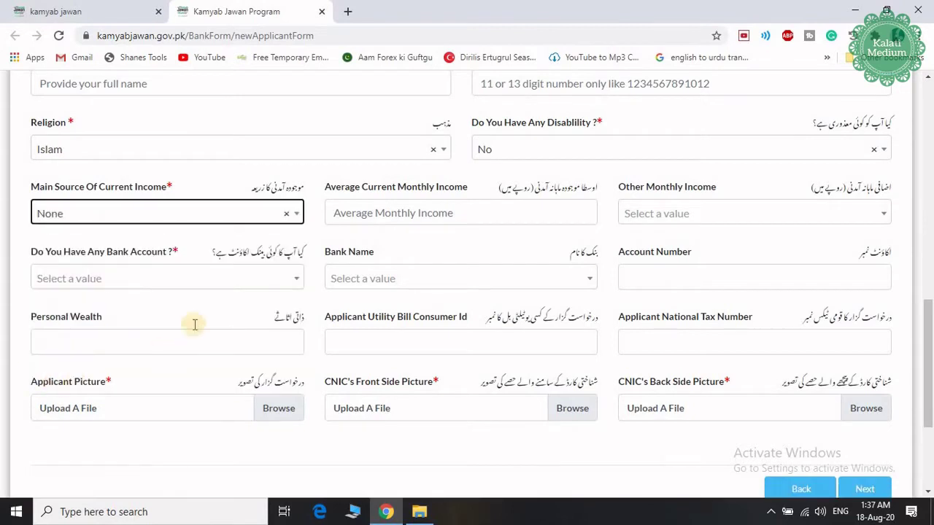
click(532, 210)
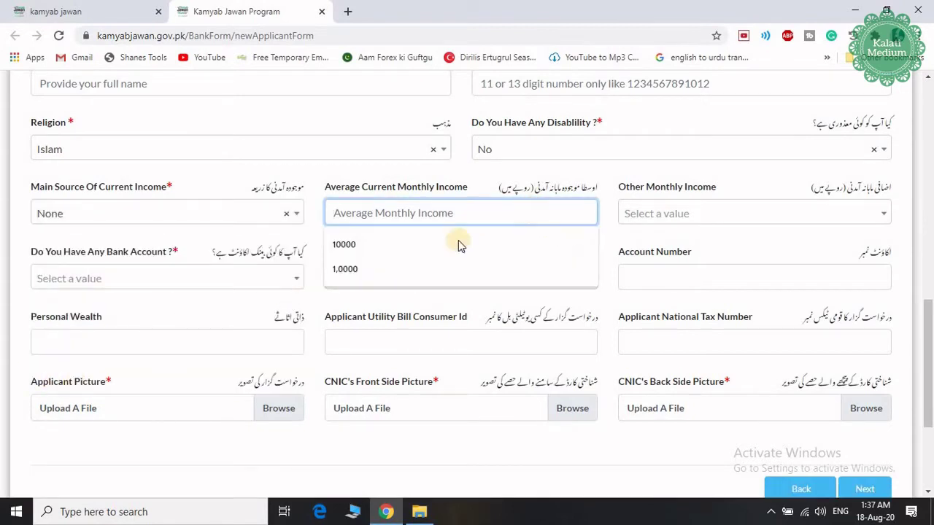
click(409, 271)
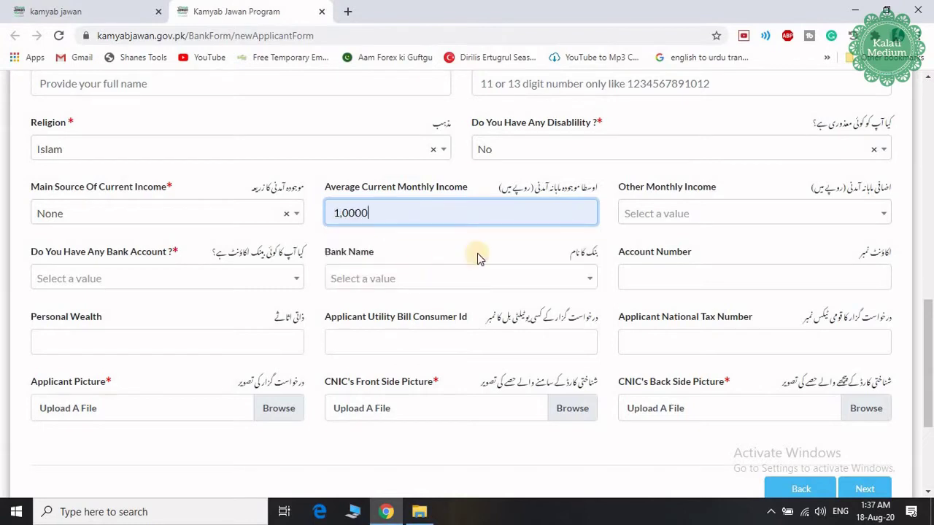
click(722, 216)
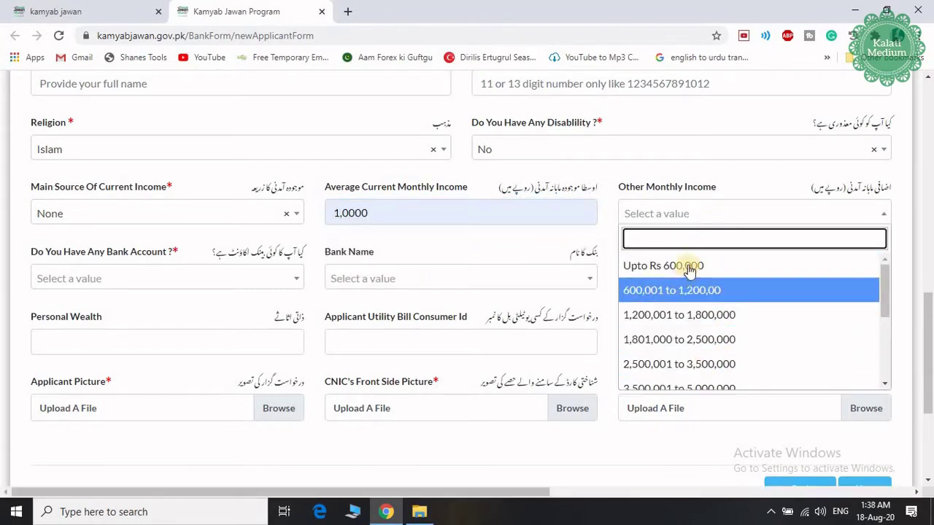
click(617, 245)
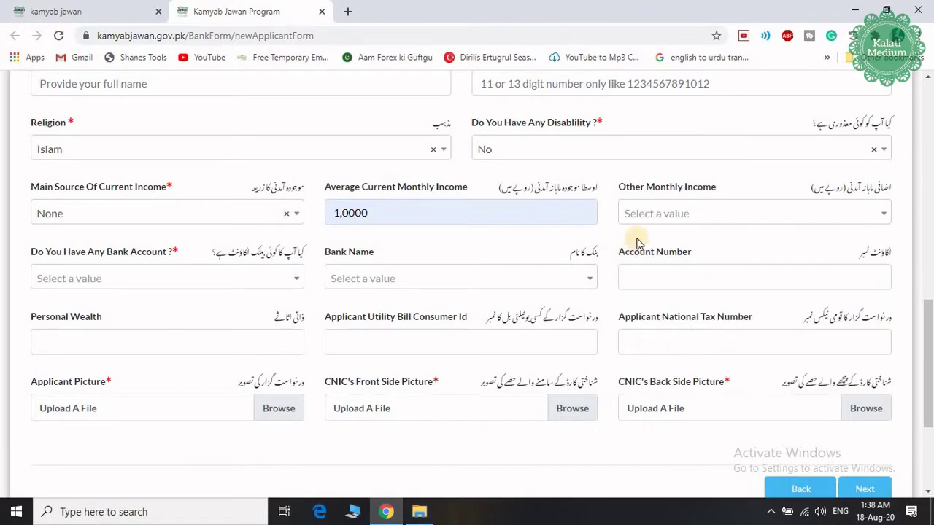
Step: Answer No to having a bank account, leaving bank and account number empty
click(201, 286)
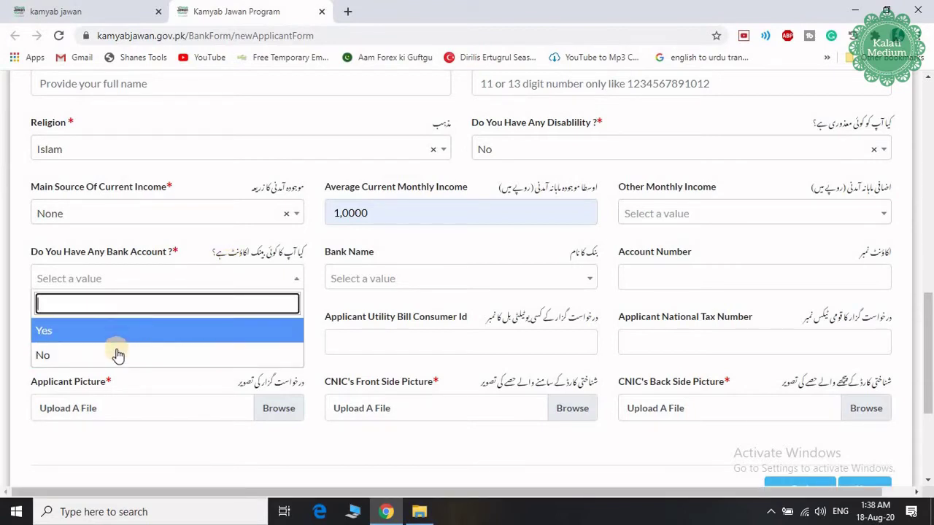
click(113, 354)
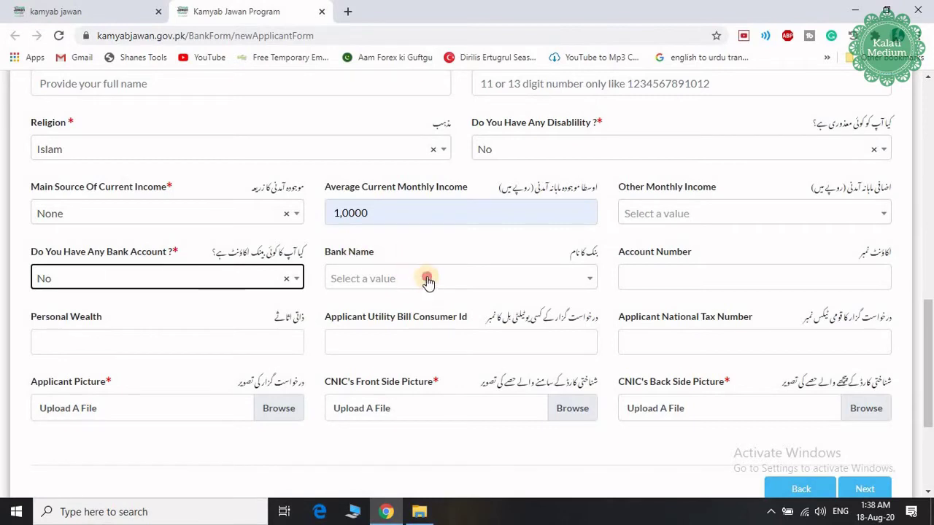
click(428, 282)
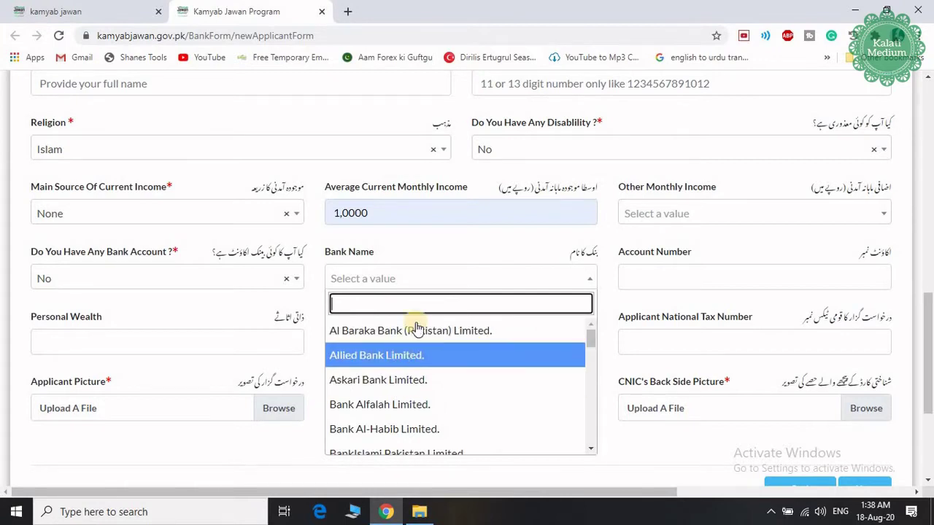
click(444, 250)
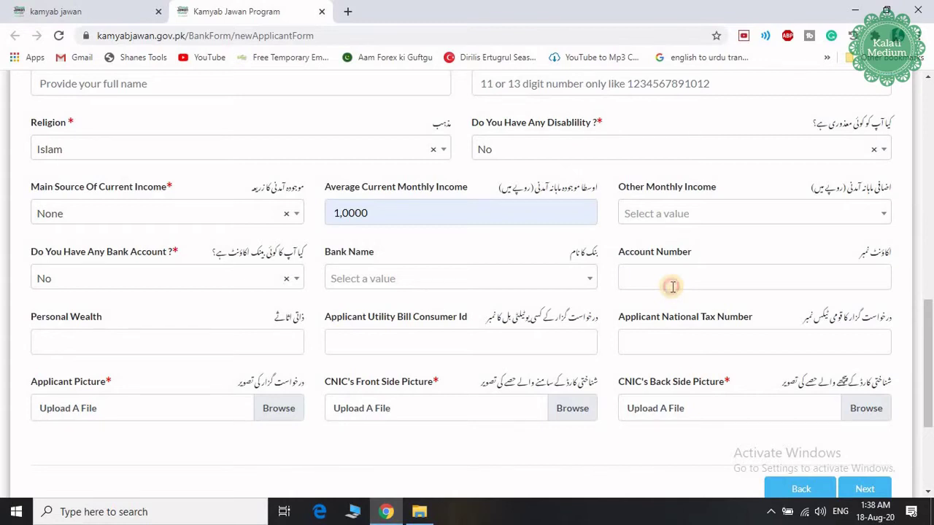
click(672, 286)
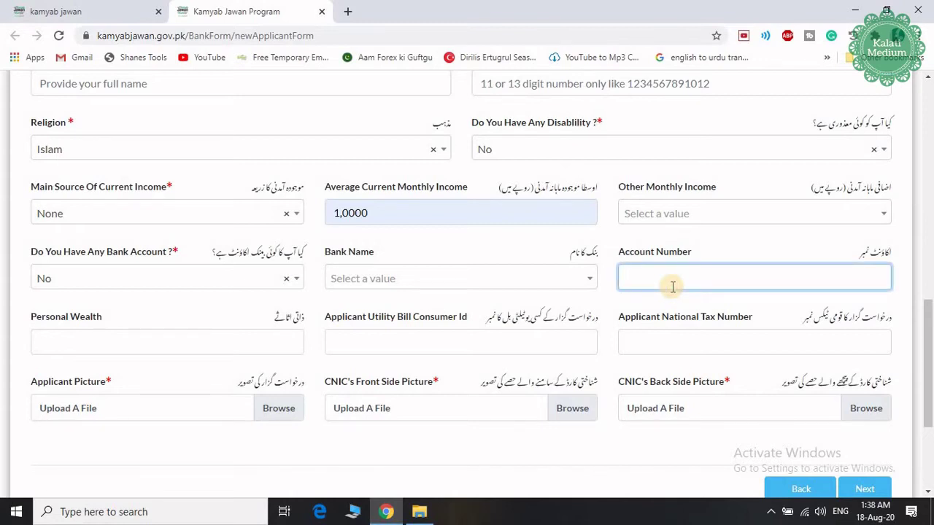
Step: Fill personal wealth 5,0000, leave utility consumer ID blank, and set tax number Nill
click(121, 344)
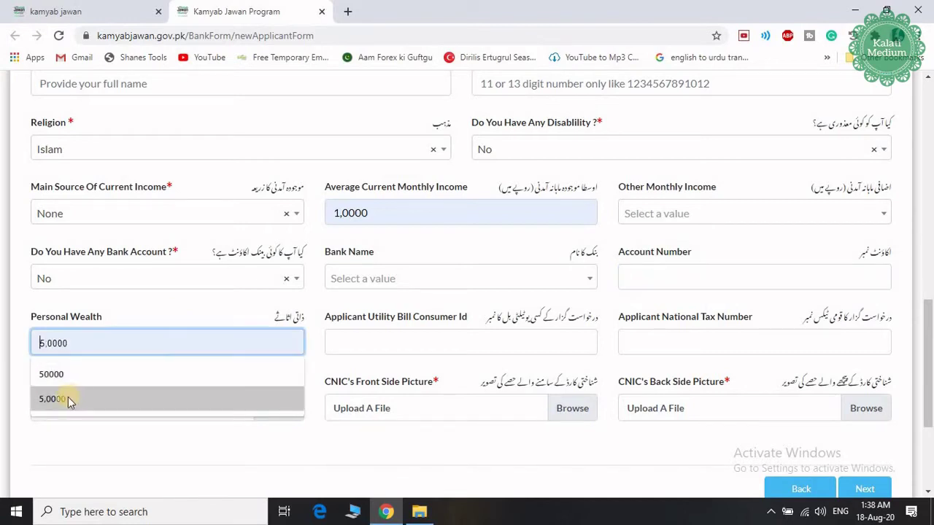
click(71, 373)
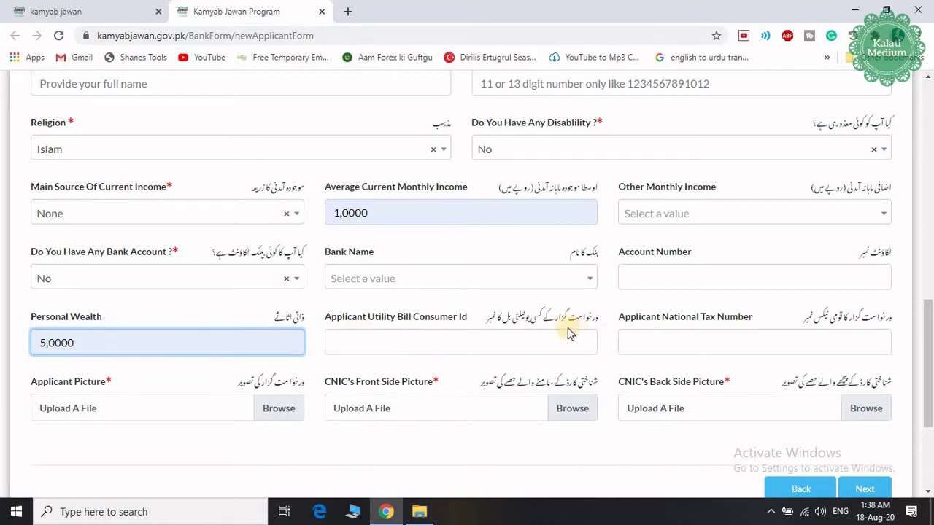
click(476, 344)
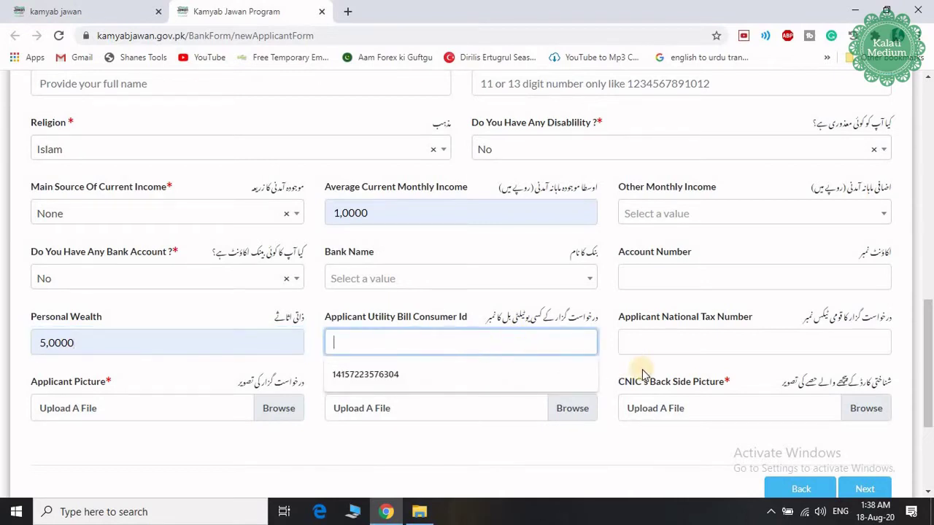
click(613, 348)
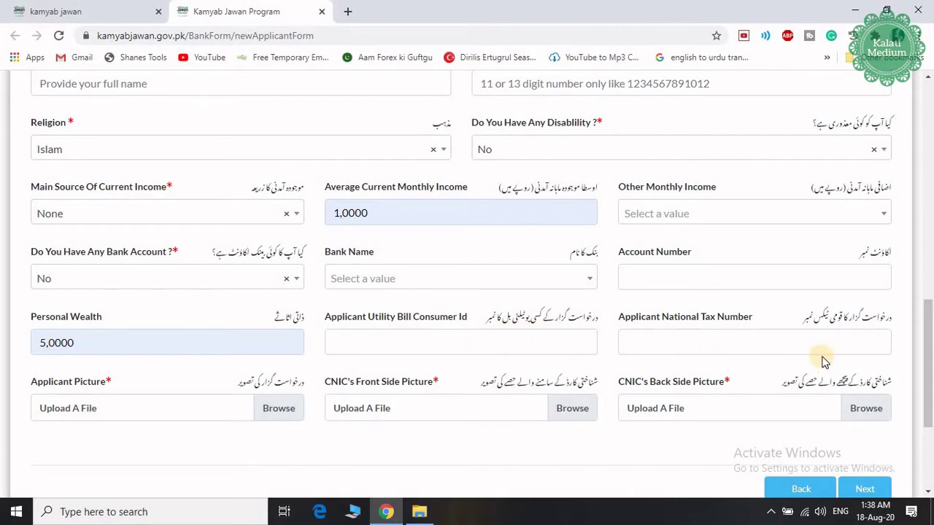
click(804, 341)
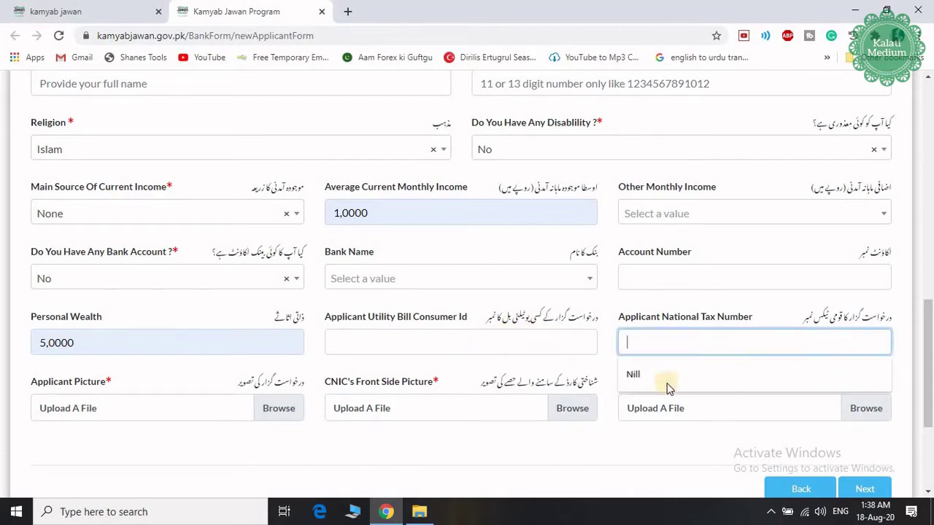
click(640, 377)
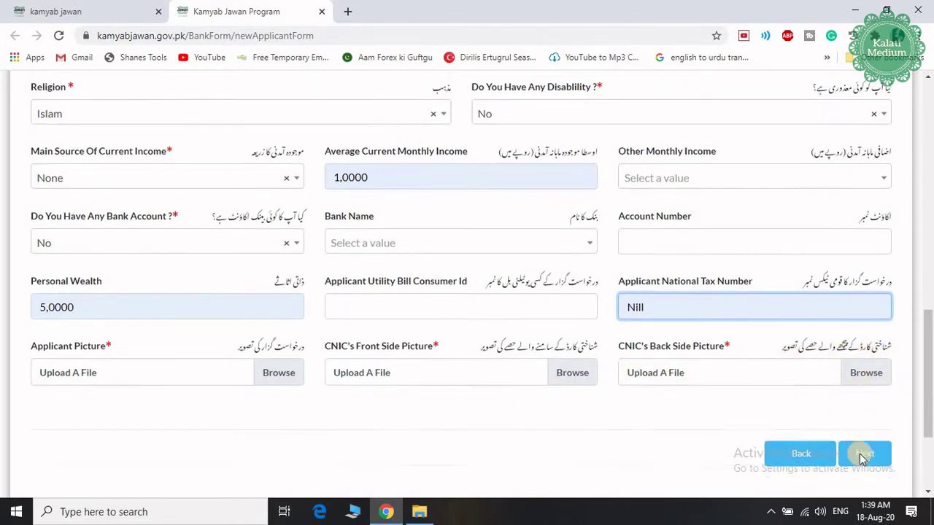
scroll(865, 452, down, 1)
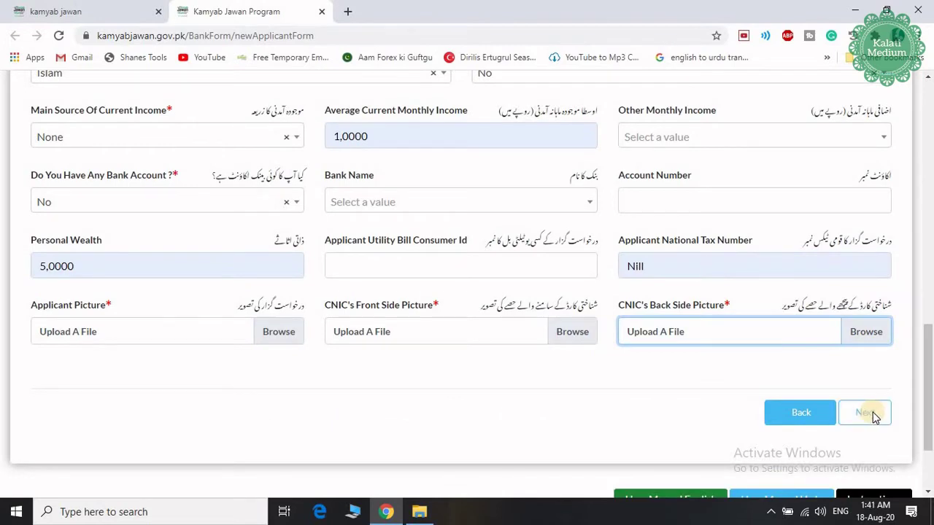
Step: On the qualifications step, set Education to Middle School
click(868, 413)
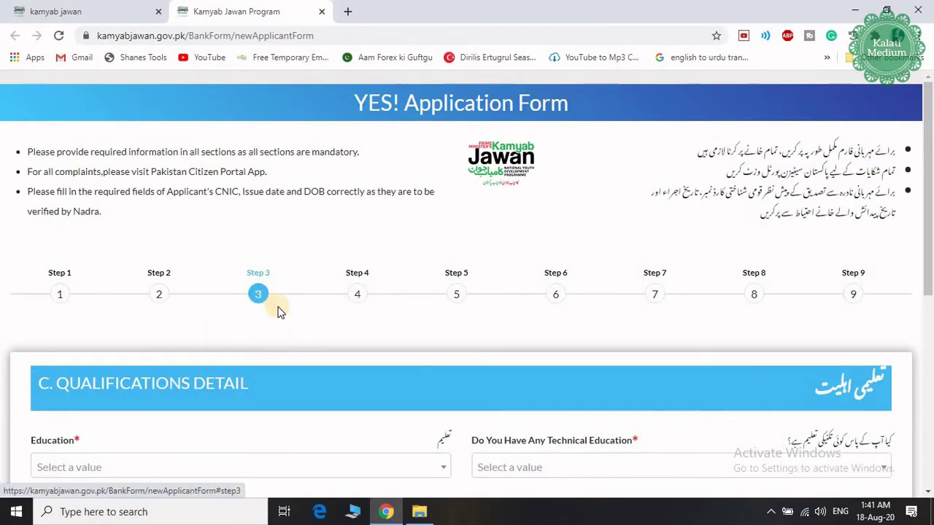
scroll(277, 309, down, 1)
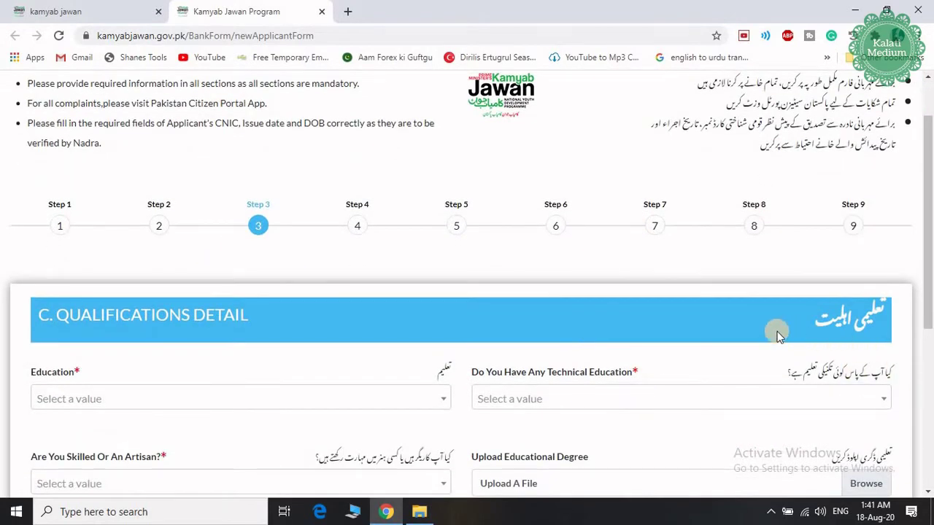
scroll(412, 269, down, 1)
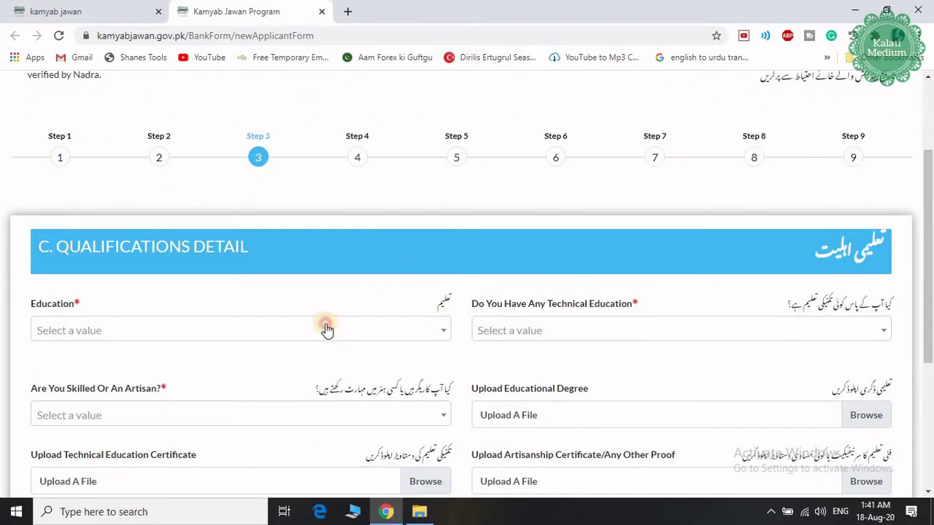
click(326, 330)
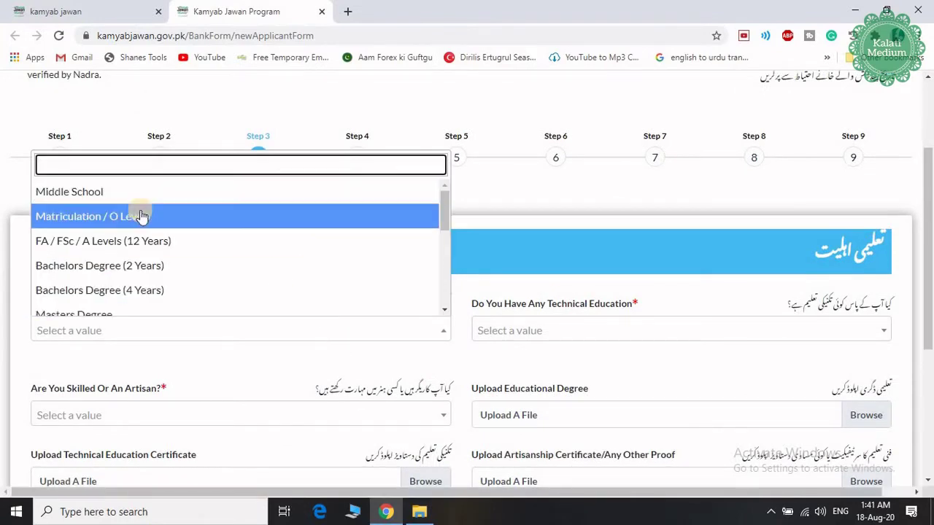
click(164, 243)
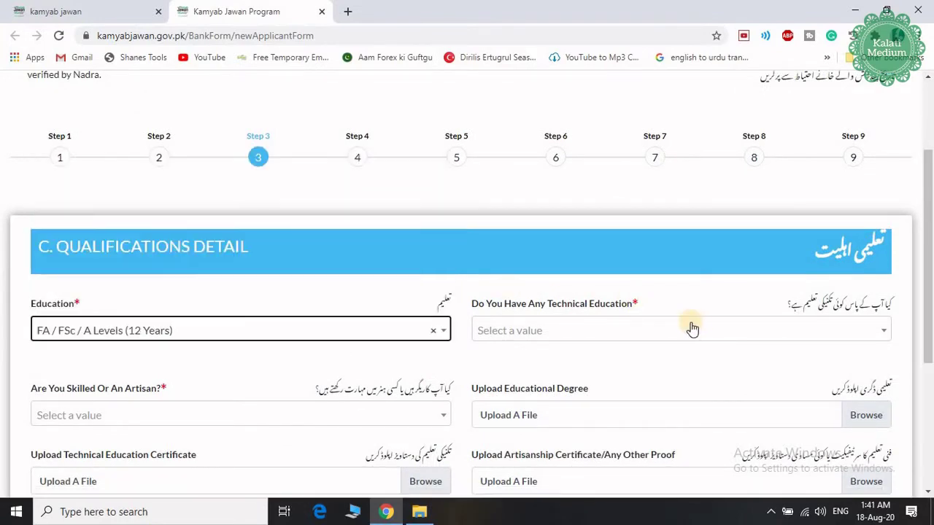
click(434, 331)
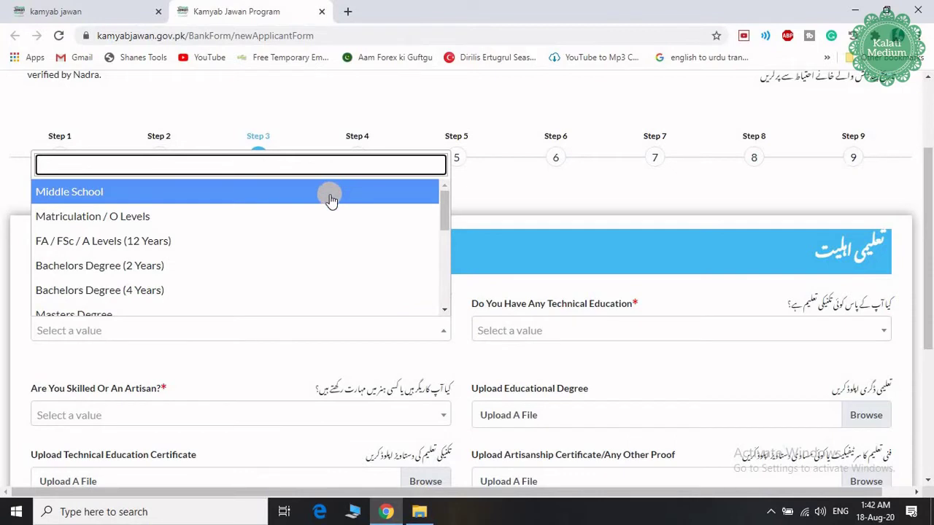
click(333, 198)
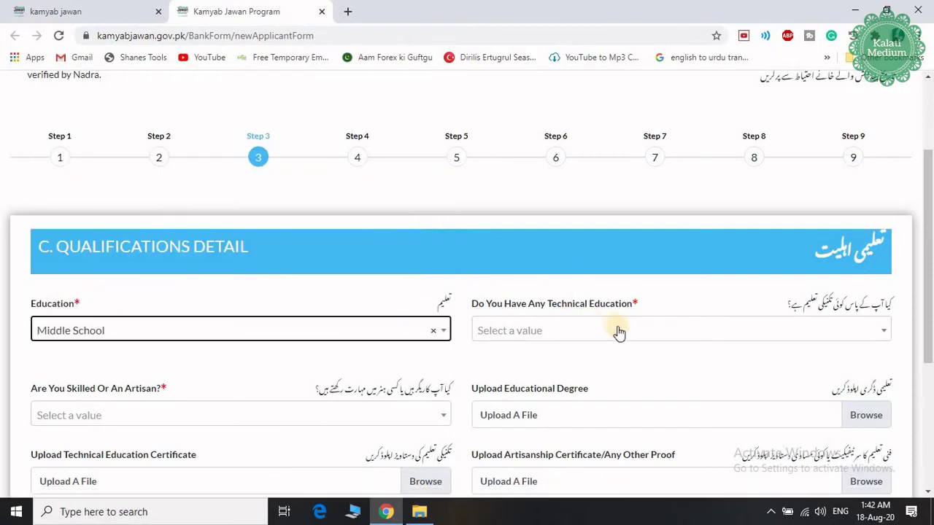
Step: Set Technical Education to None from the end of the course list
click(620, 333)
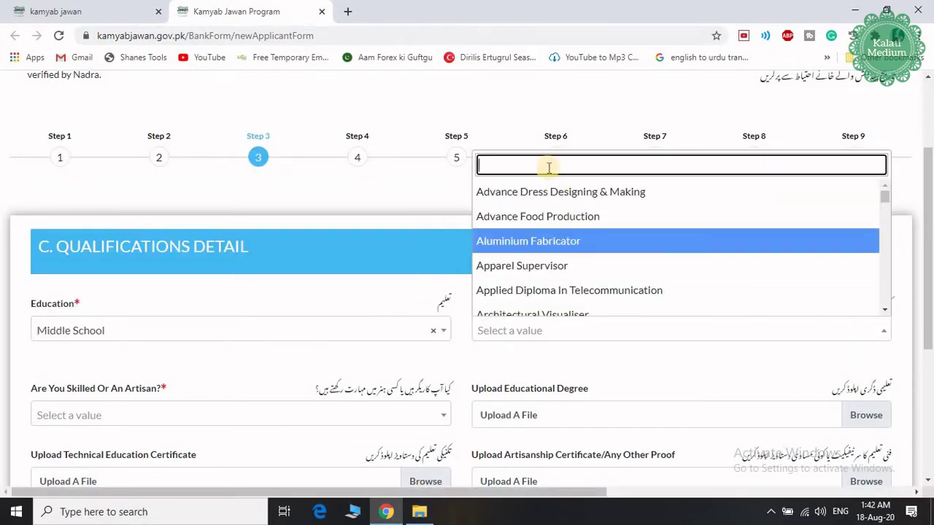
scroll(605, 252, down, 4)
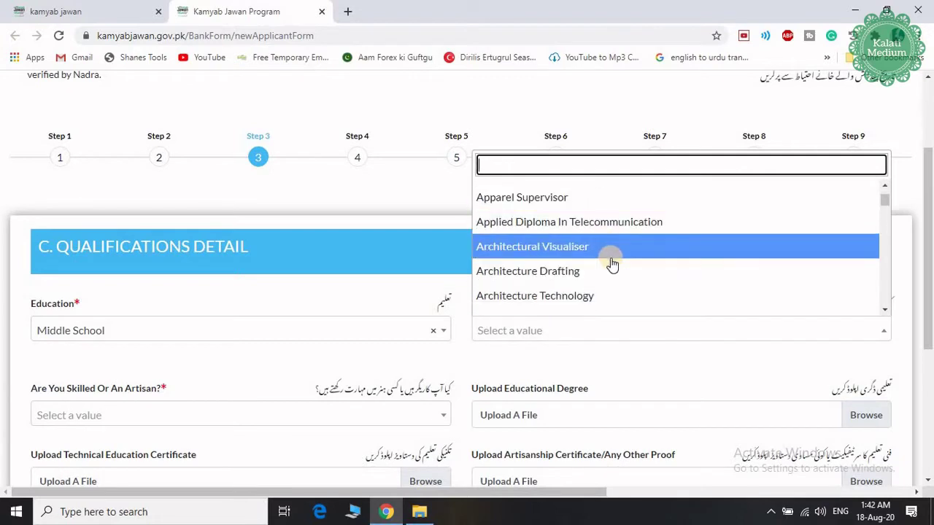
scroll(613, 265, down, 4)
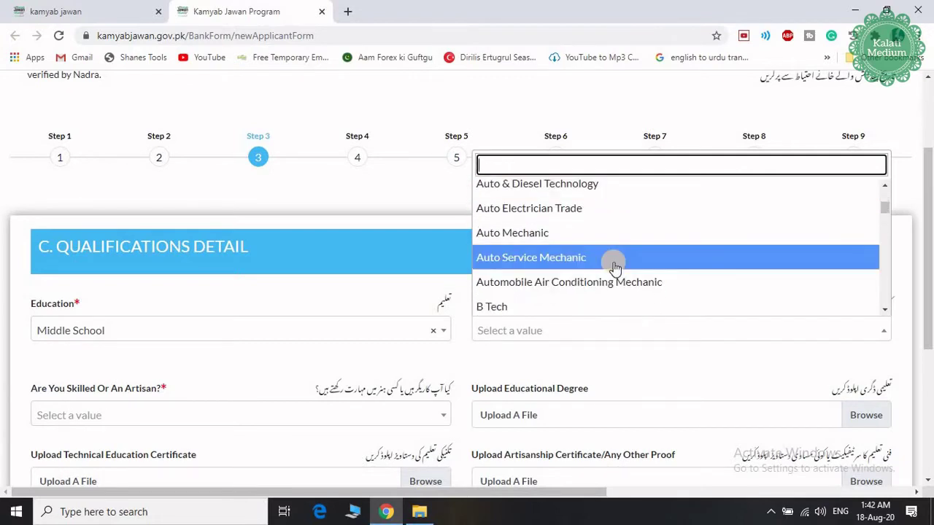
scroll(615, 269, down, 6)
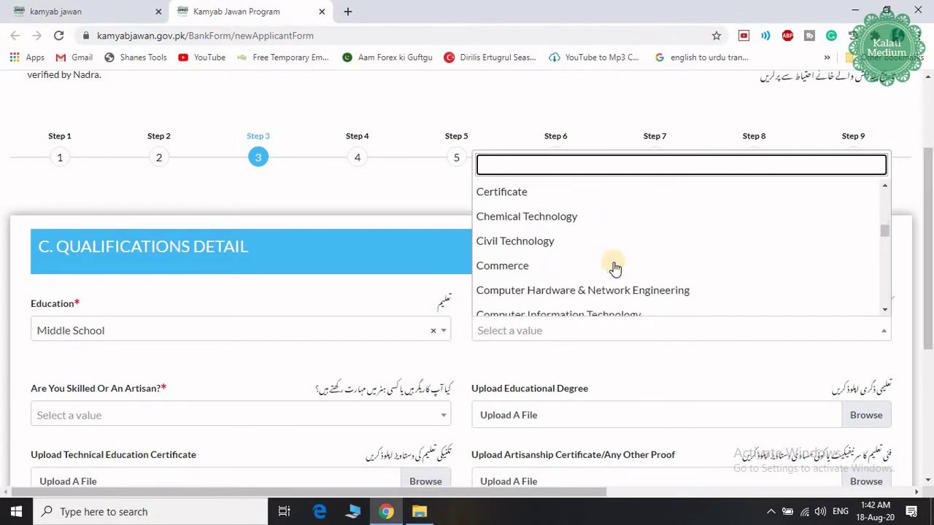
scroll(615, 269, down, 10)
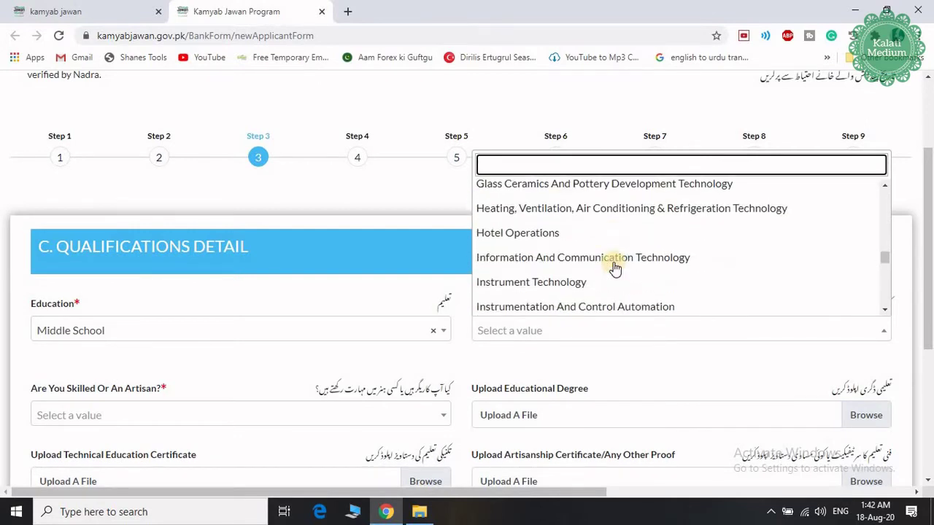
scroll(614, 269, down, 10)
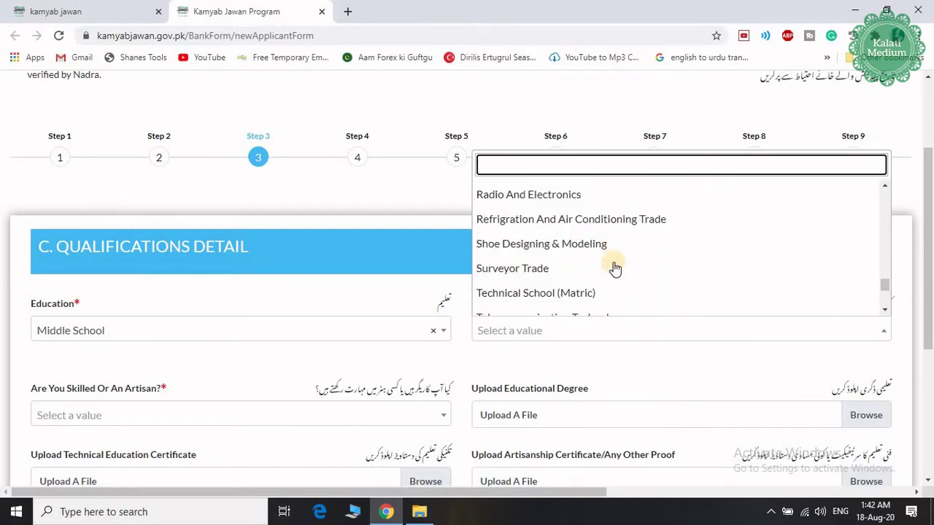
scroll(615, 269, down, 5)
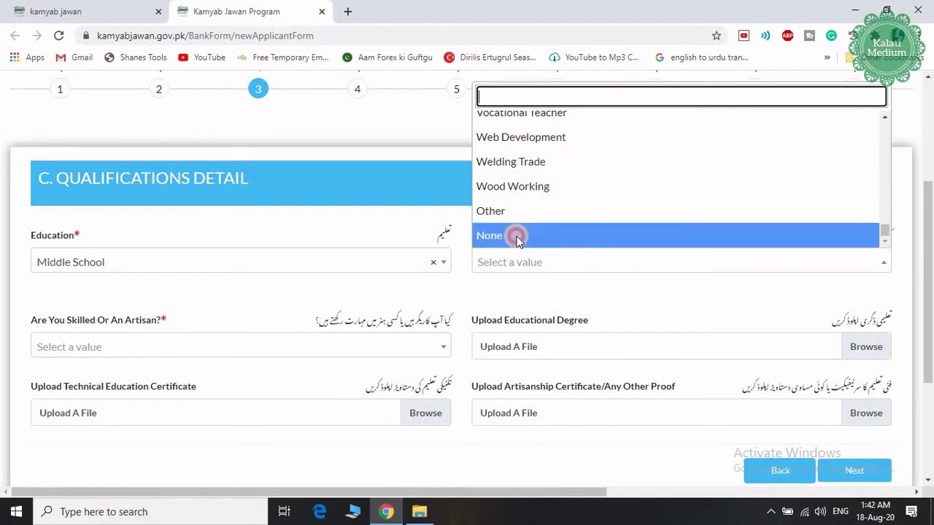
click(517, 235)
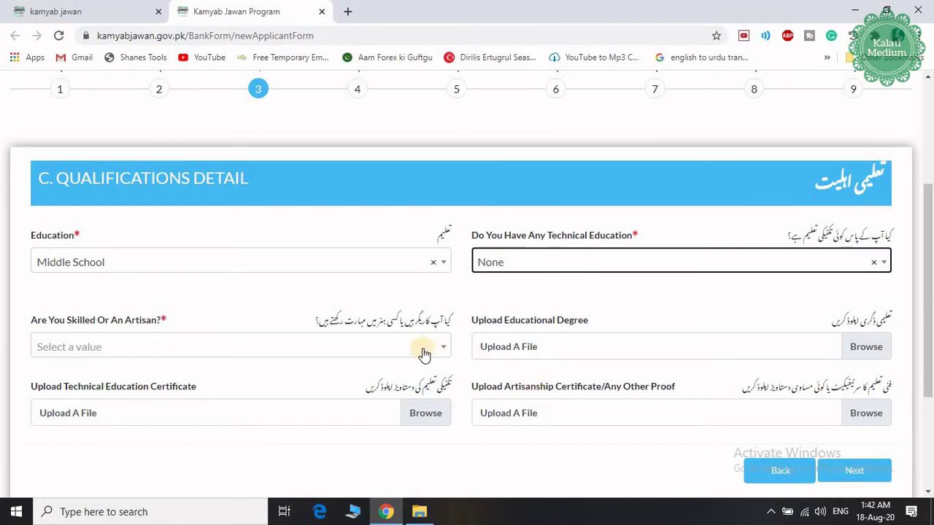
scroll(347, 326, down, 1)
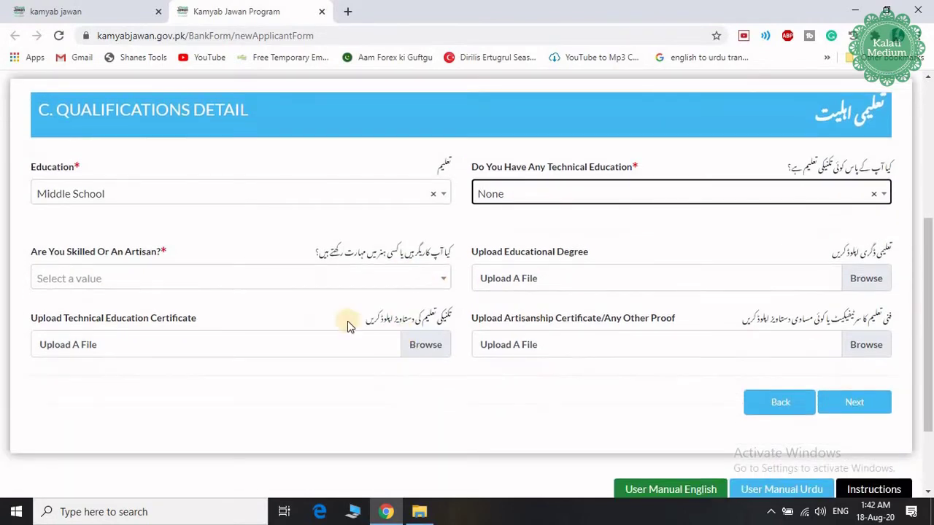
Step: Set Skilled or Artisan to None
click(333, 285)
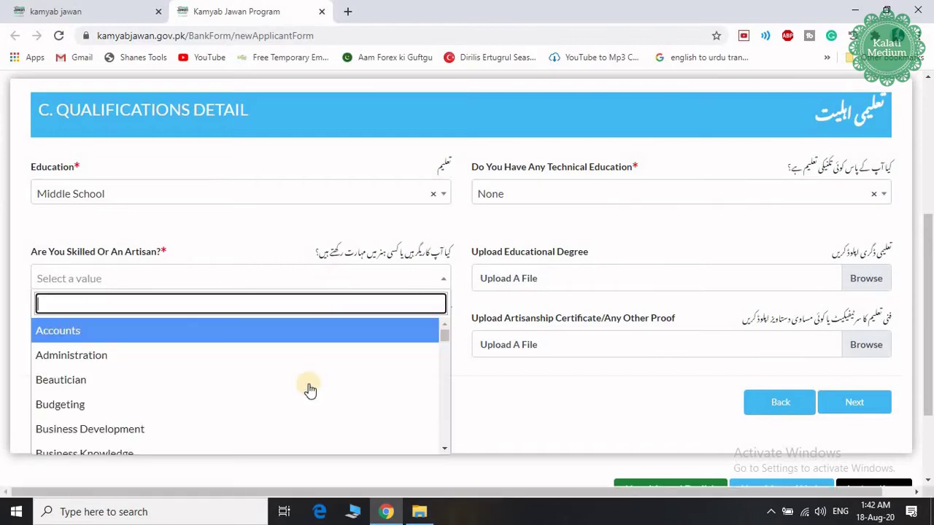
scroll(308, 383, down, 10)
scroll(309, 383, down, 8)
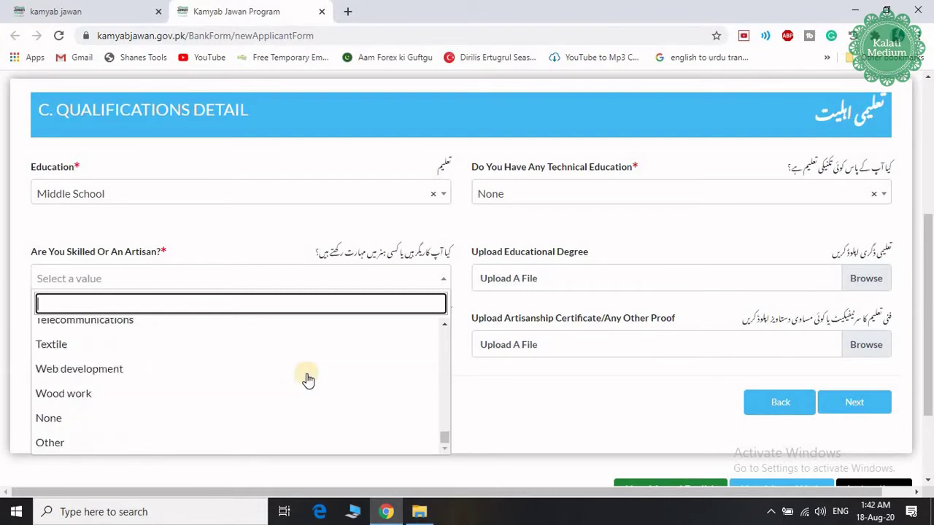
click(77, 423)
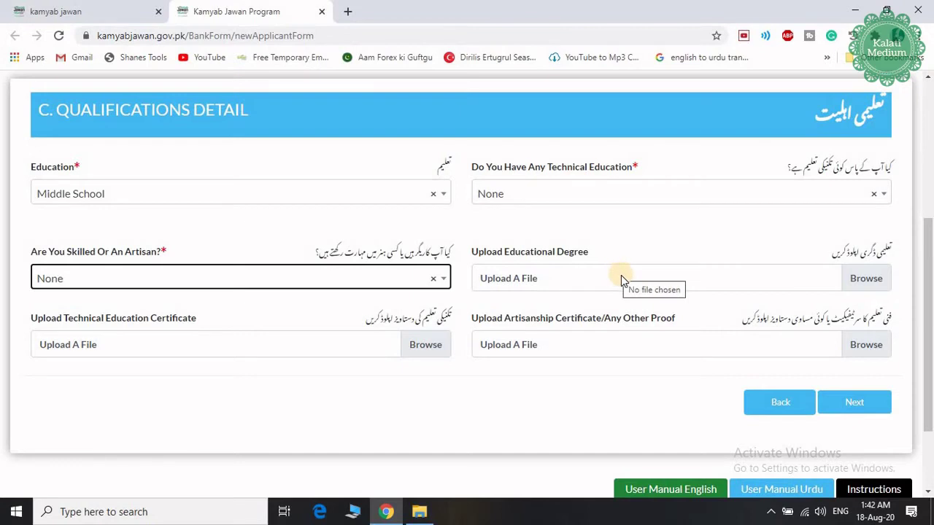
Step: Attach CV.Jpeg to the degree, technical certificate and artisanship uploads, then continue
click(622, 277)
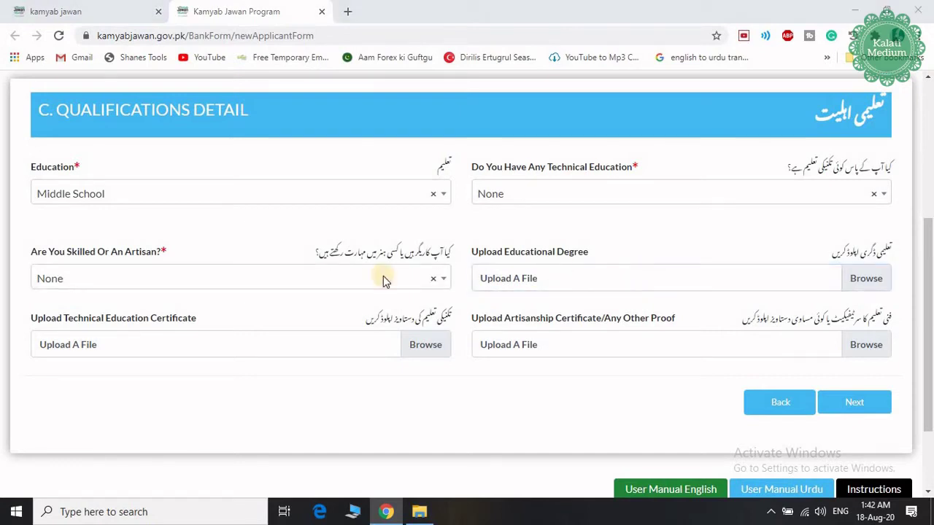
scroll(478, 301, down, 3)
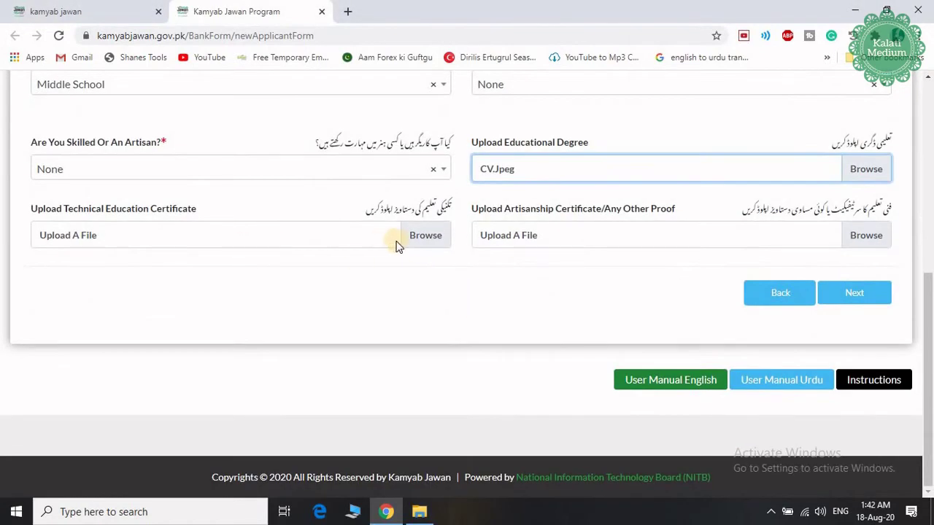
click(422, 237)
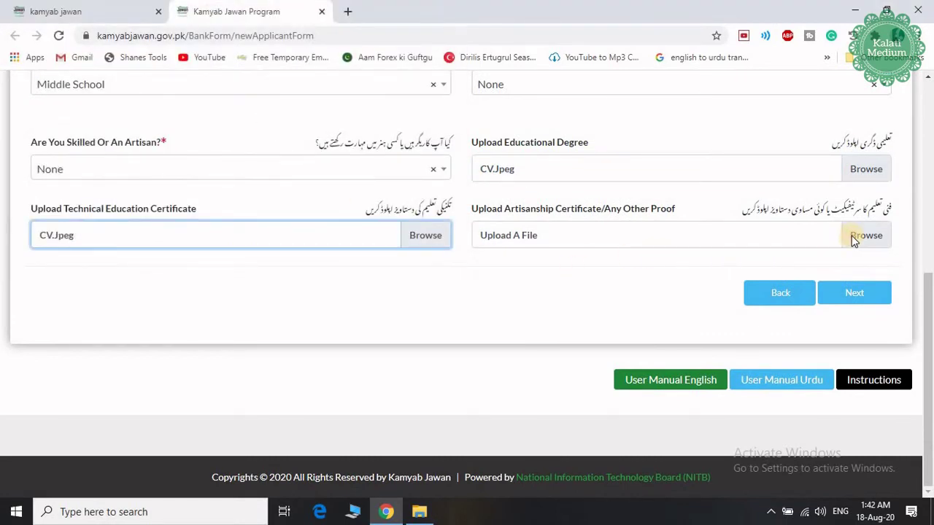
click(854, 237)
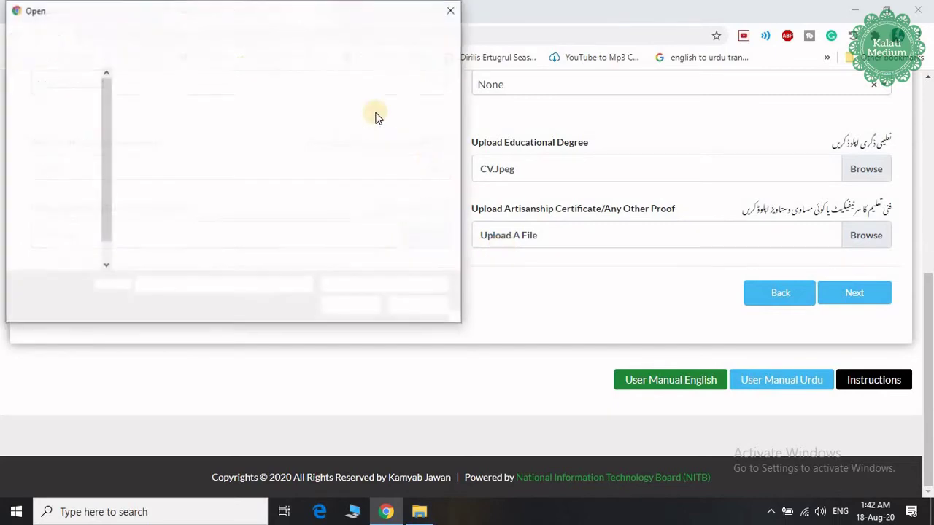
click(848, 294)
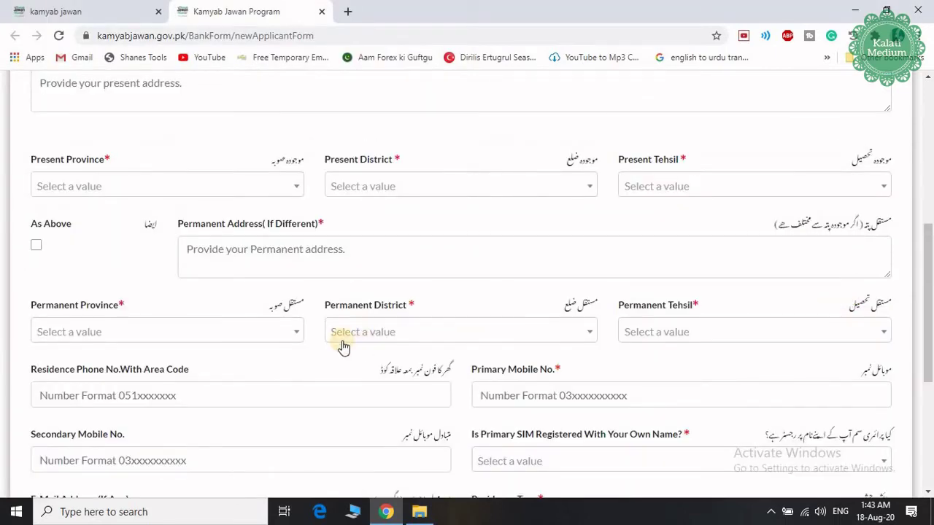
Step: Enter the present address with province KPK, district Chitral and tehsil Chitral
scroll(349, 154, up, 3)
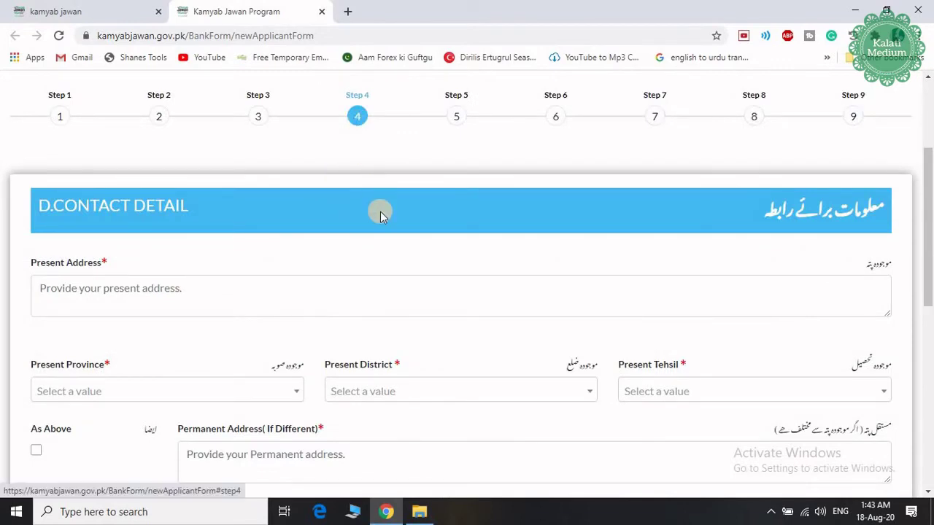
scroll(380, 213, down, 2)
scroll(380, 213, up, 1)
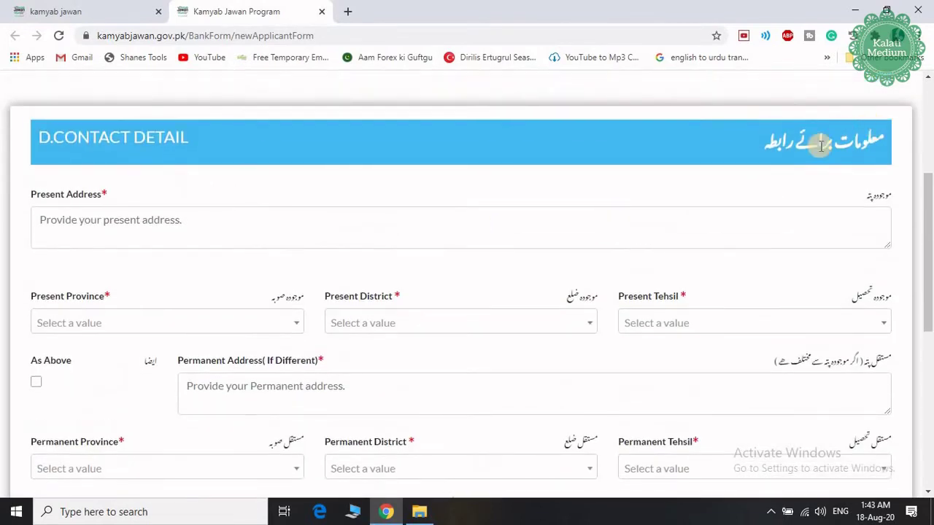
scroll(385, 251, down, 1)
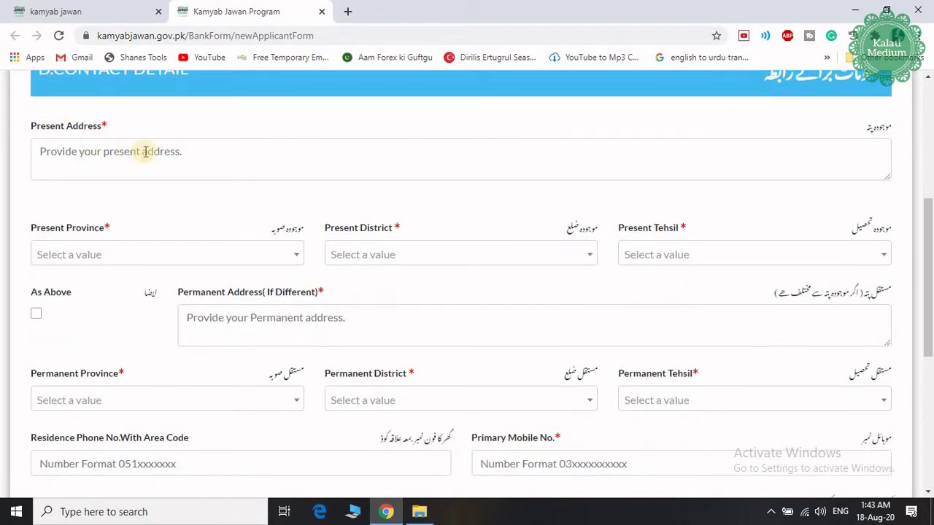
click(111, 159)
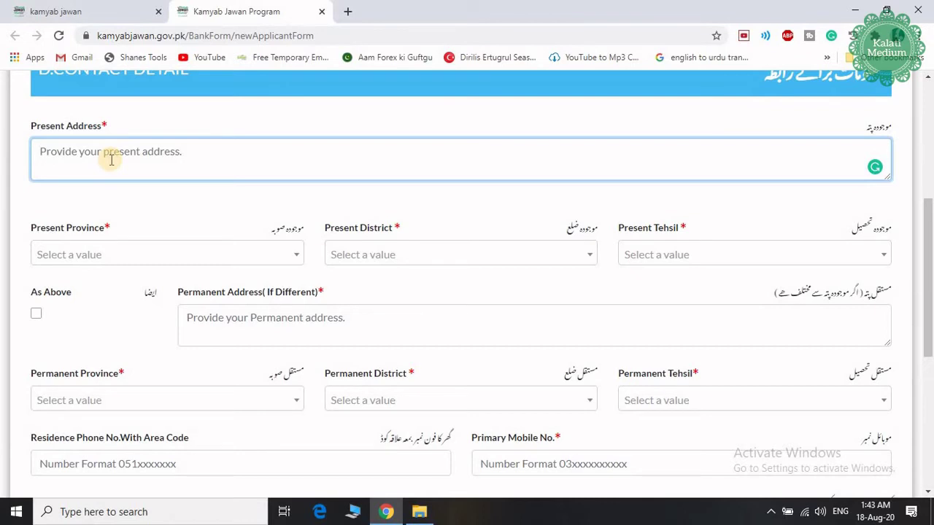
text(kot)
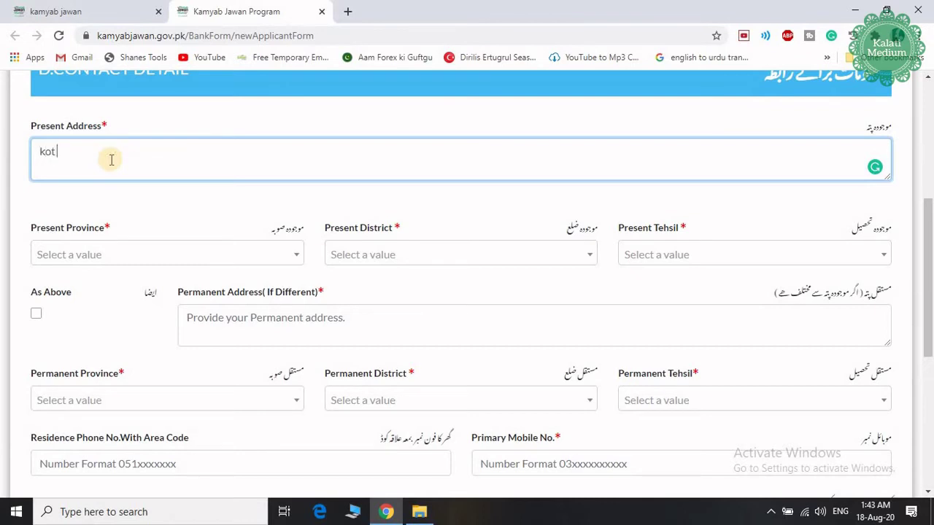
text( addu)
click(110, 257)
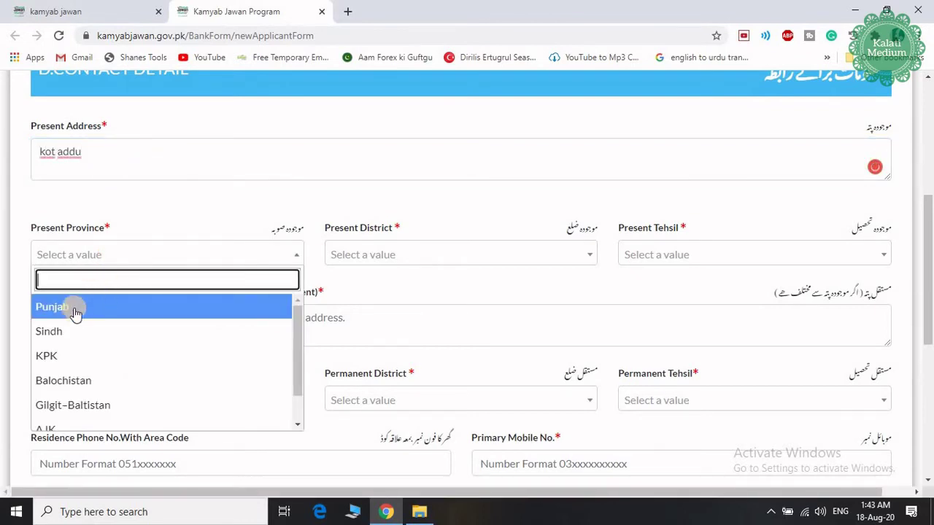
click(70, 356)
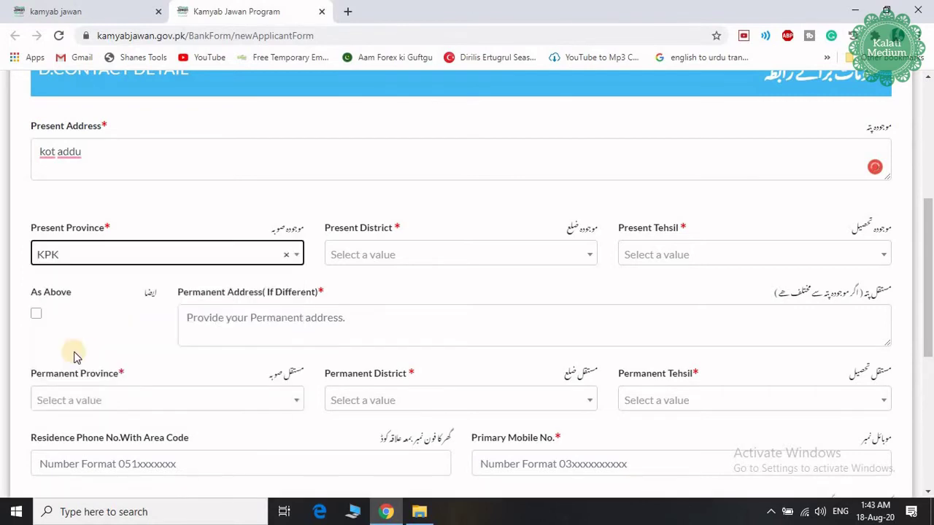
click(415, 255)
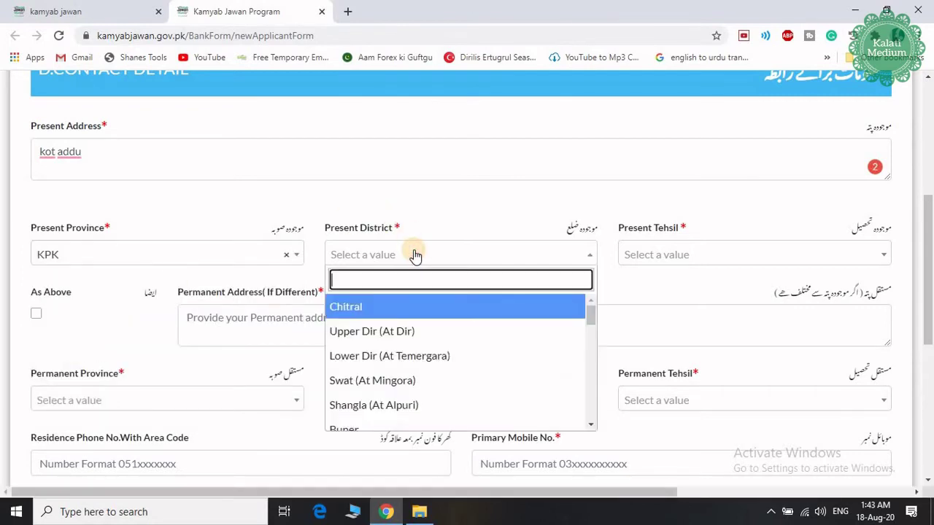
click(396, 315)
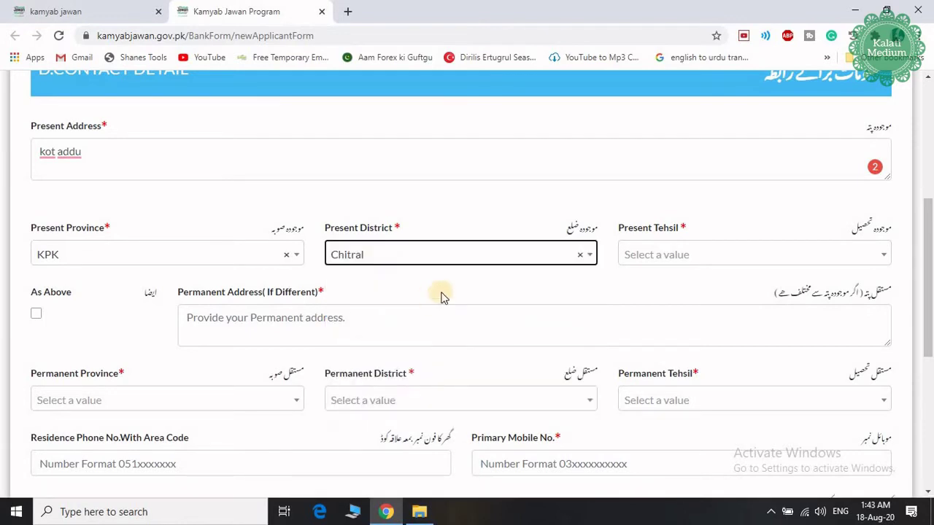
click(655, 262)
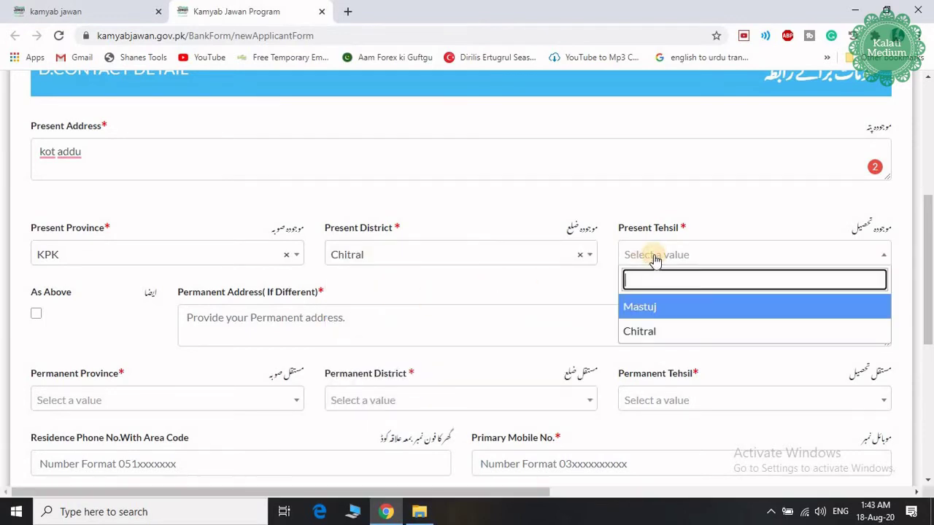
click(672, 333)
Step: Tick As Above to copy the present address as the permanent address
scroll(531, 304, down, 2)
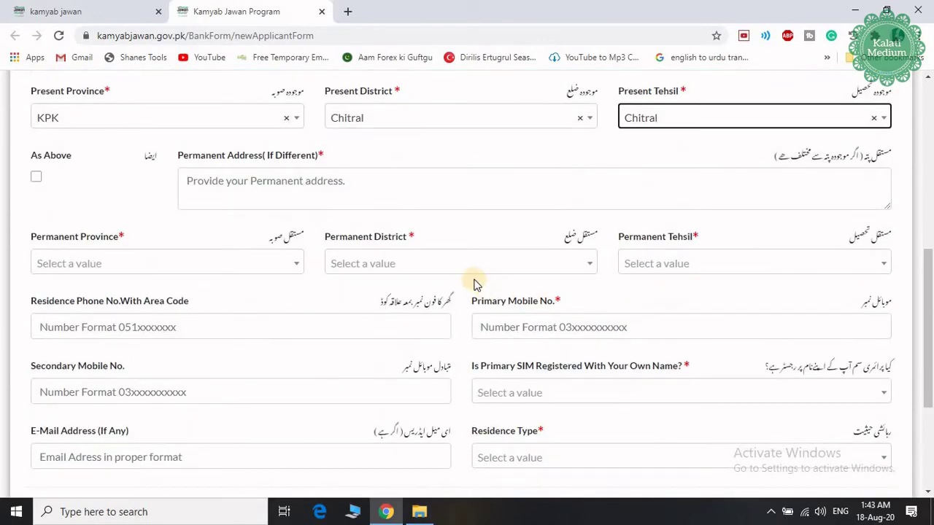
click(36, 177)
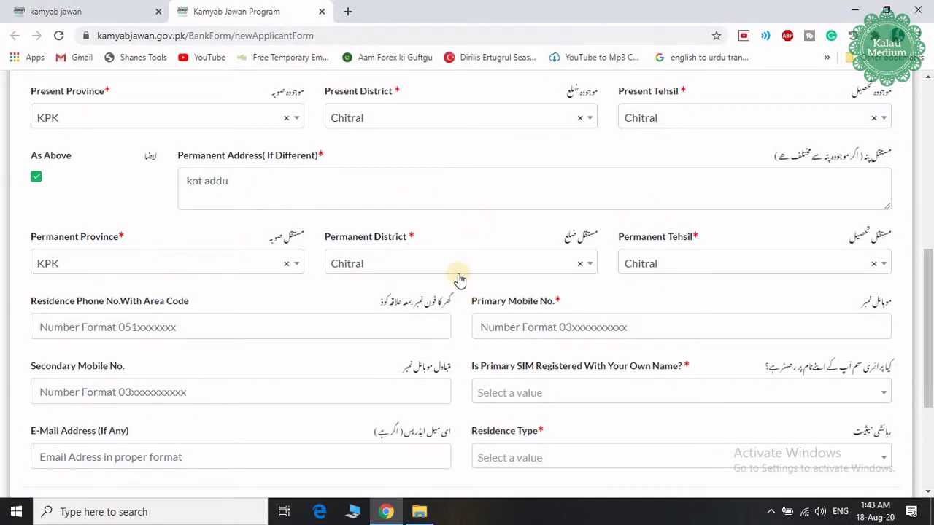
click(38, 179)
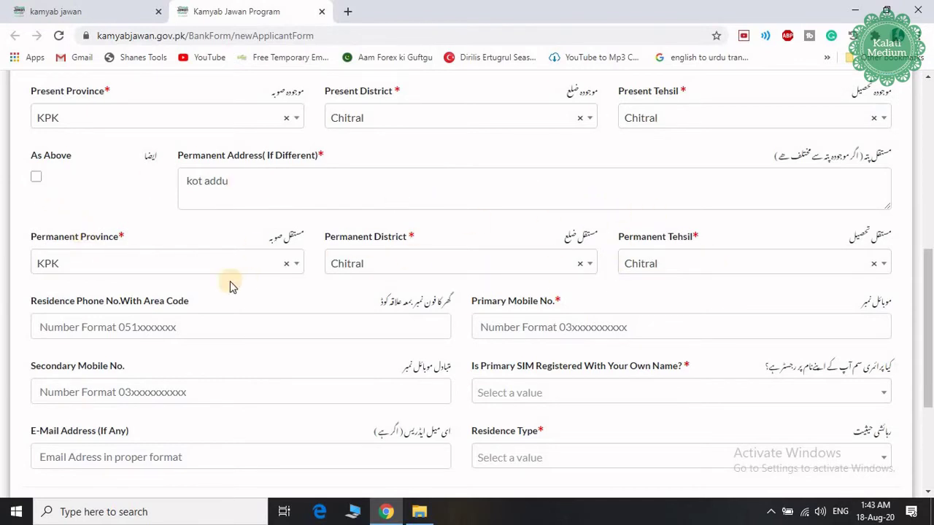
click(37, 177)
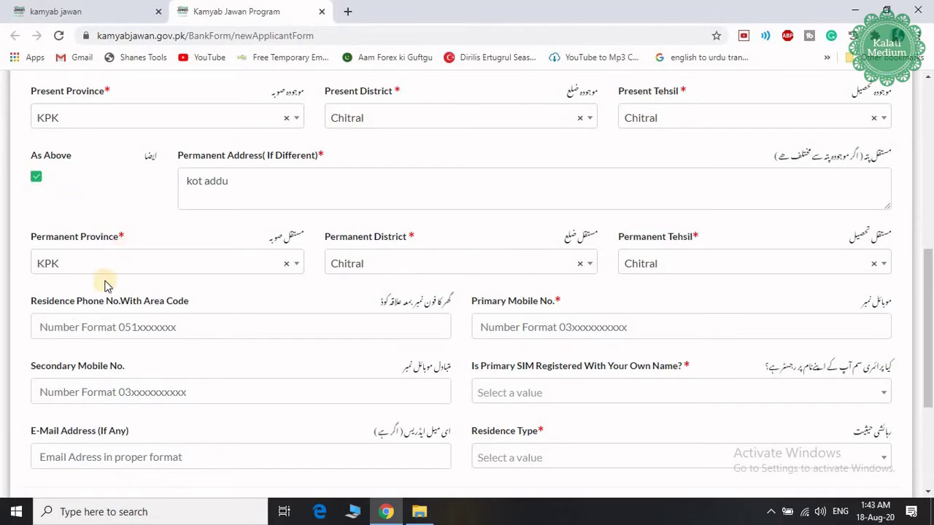
scroll(105, 290, down, 1)
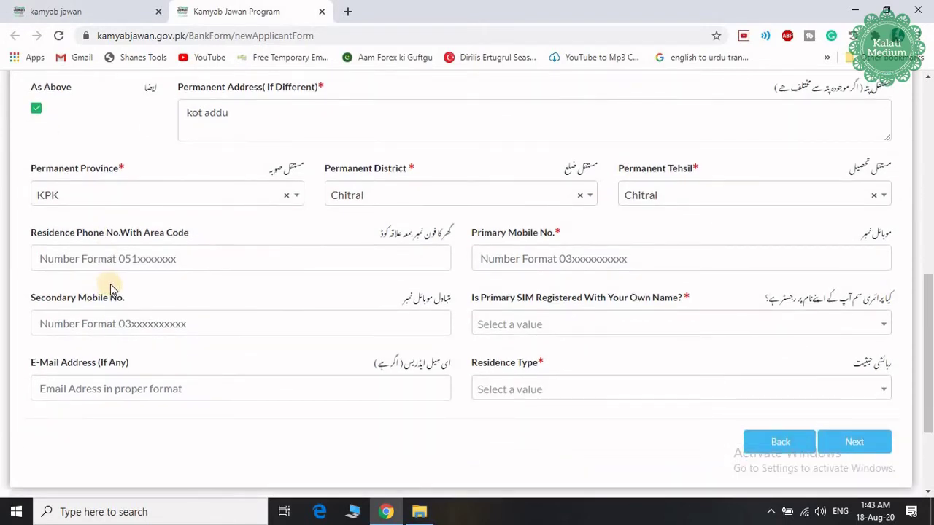
Step: Fill in the residence phone, primary mobile and secondary mobile numbers
click(184, 262)
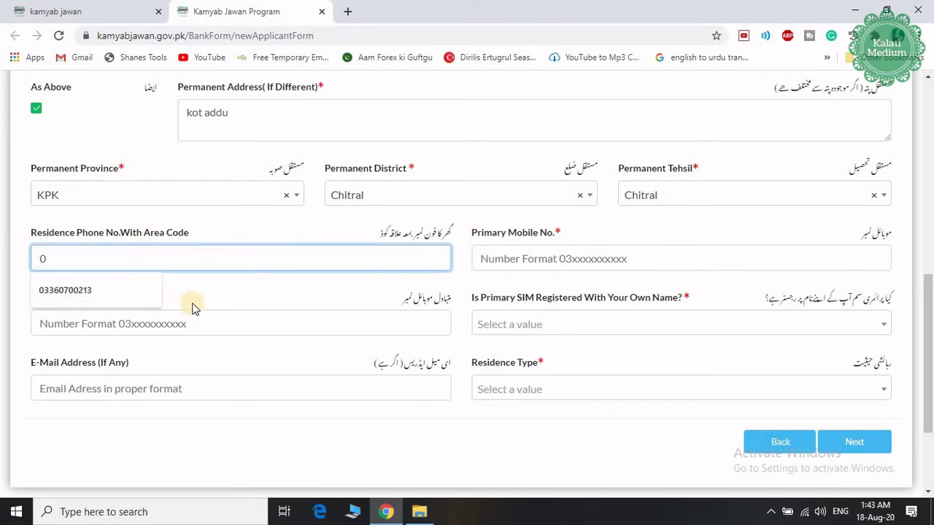
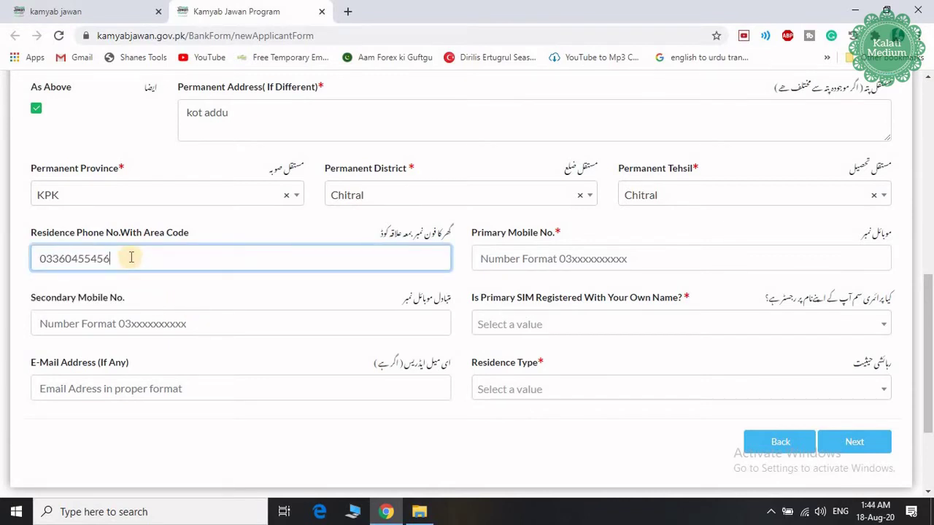
click(521, 261)
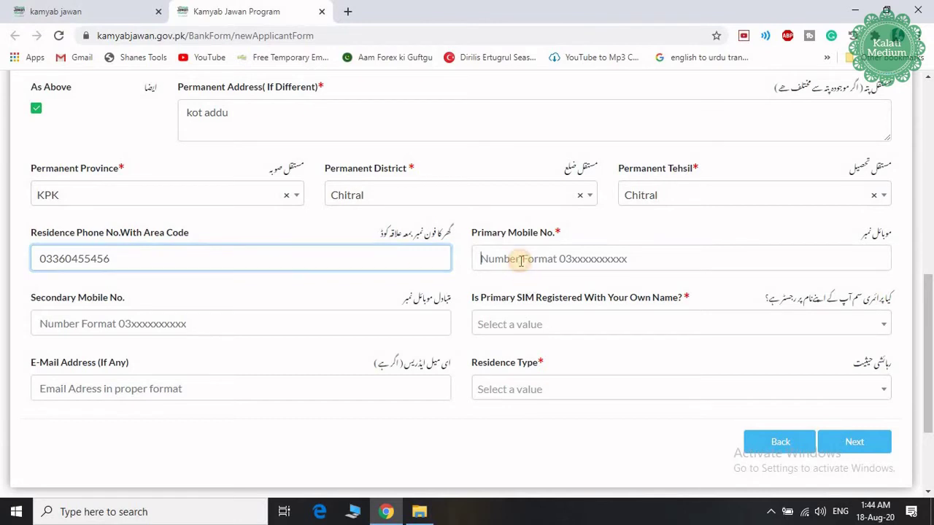
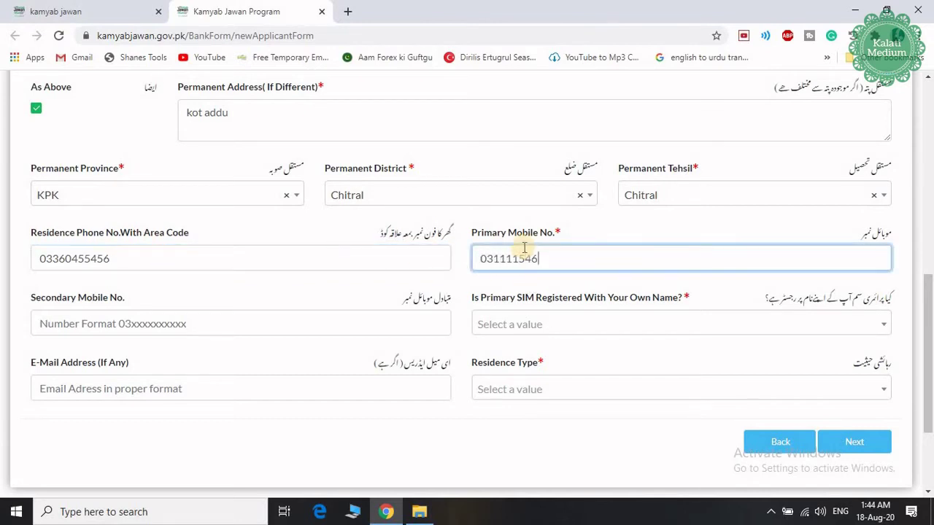
click(180, 324)
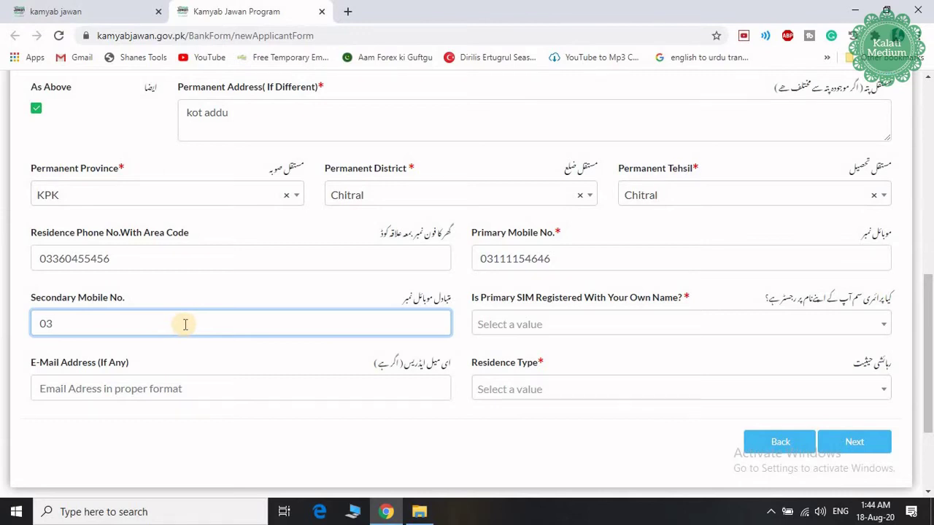
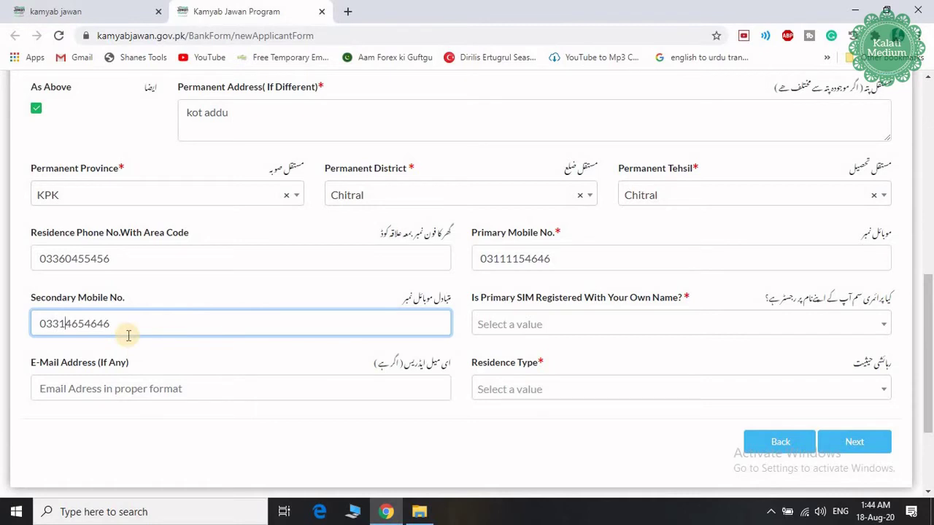
Step: Answer No to own-name SIM, paste the e-mail address, set residence Rented, and continue
click(506, 329)
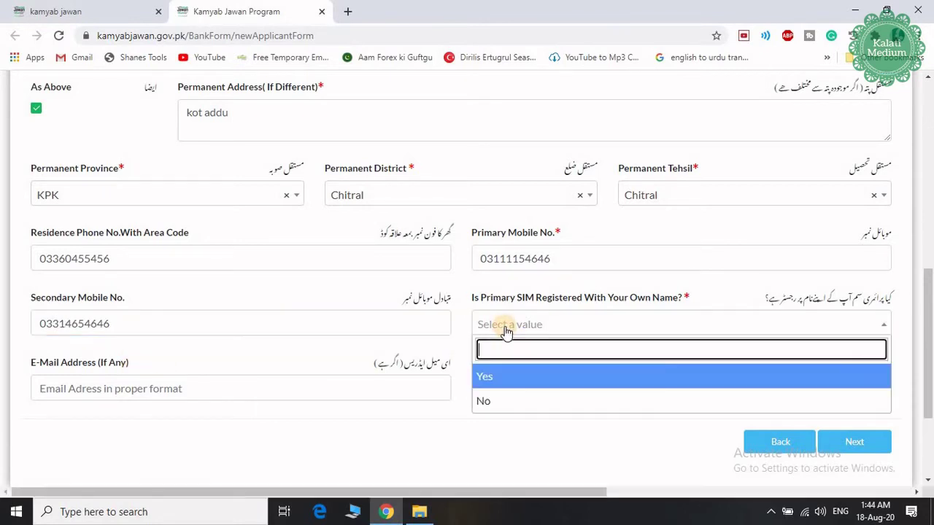
click(510, 391)
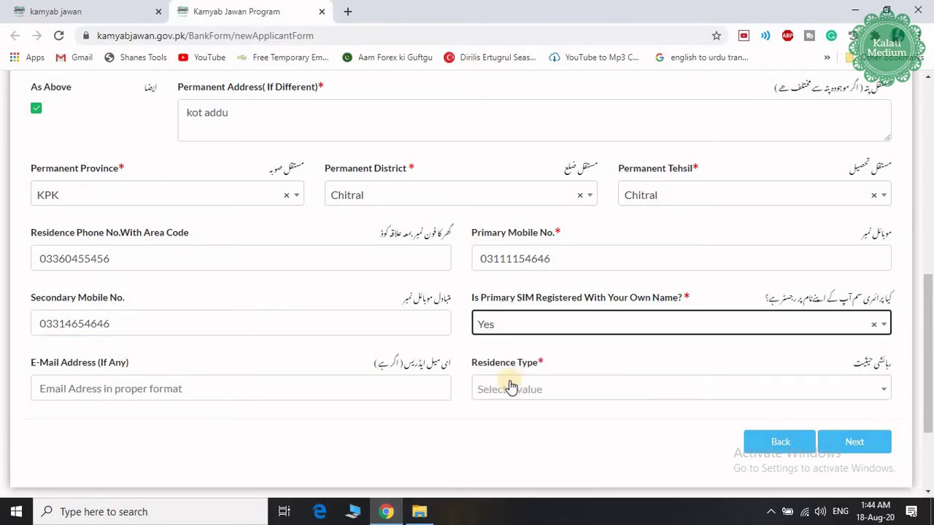
click(84, 389)
key(ctrl+v)
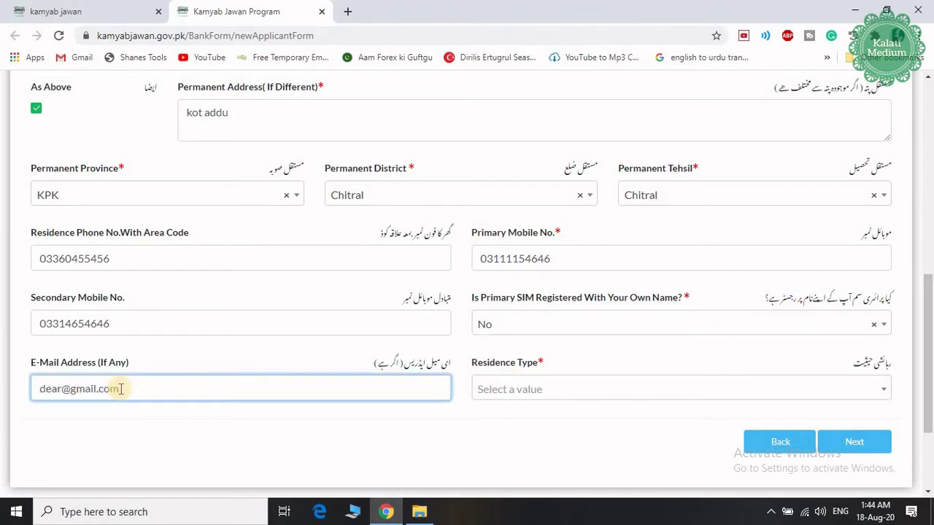
click(579, 391)
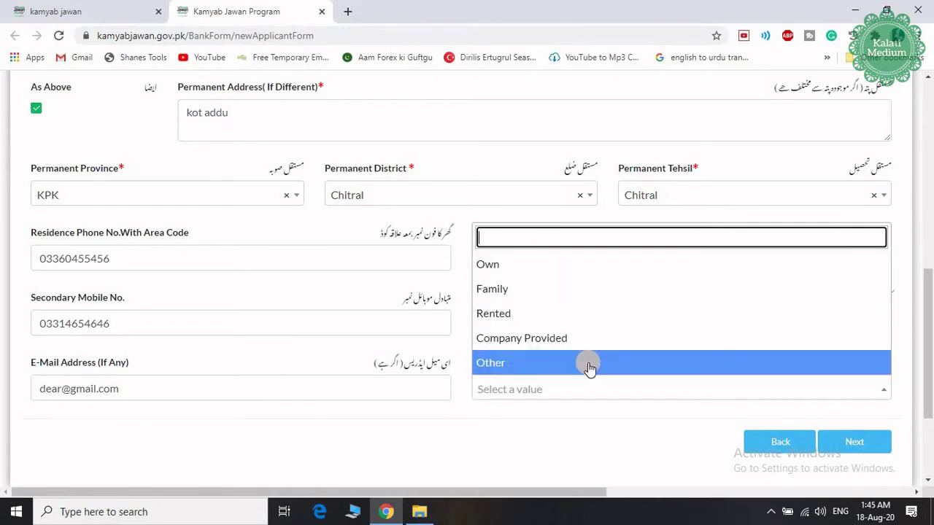
click(569, 313)
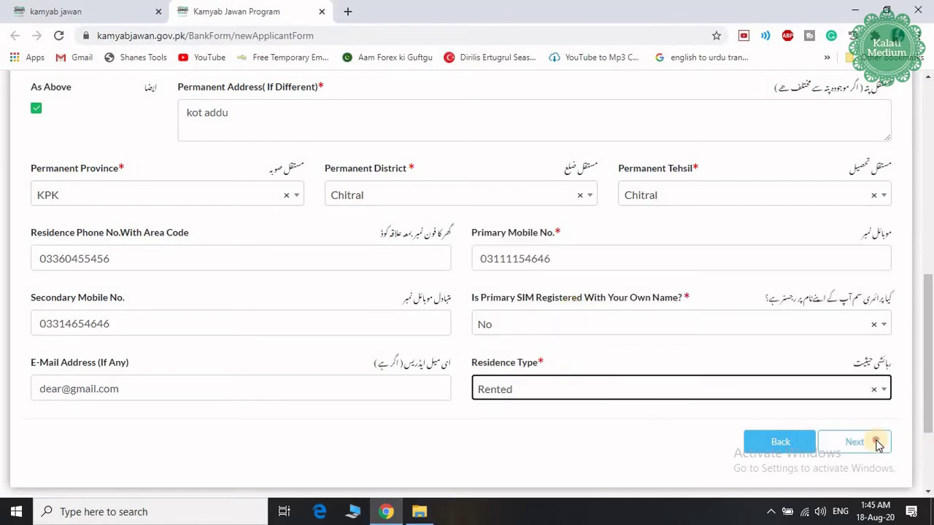
click(854, 442)
Step: Choose category Services, Tourism, Entertainment and Education with sector Teaching and Education
scroll(329, 252, up, 3)
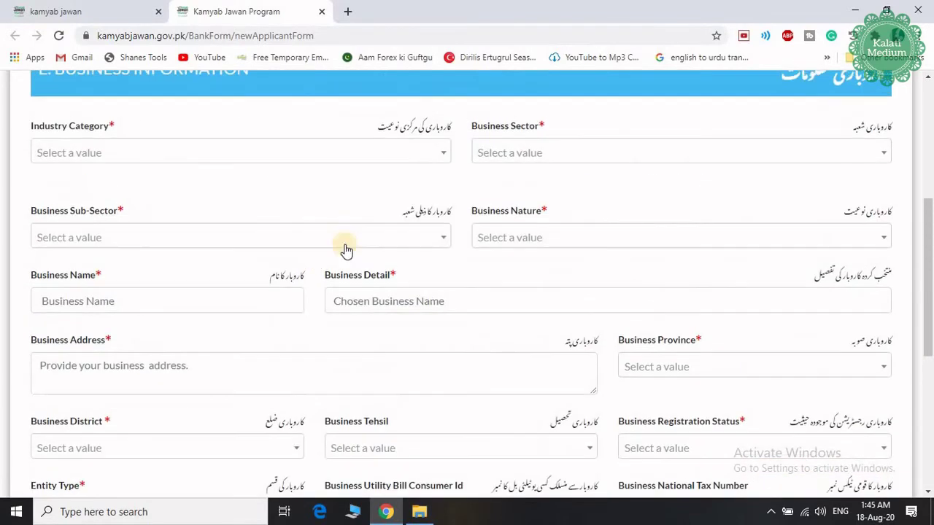
scroll(354, 238, up, 4)
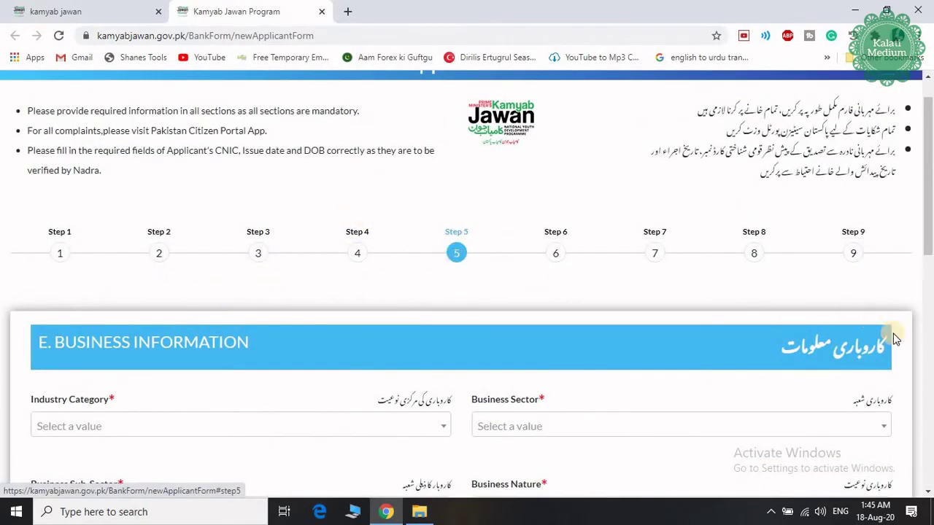
scroll(640, 302, down, 2)
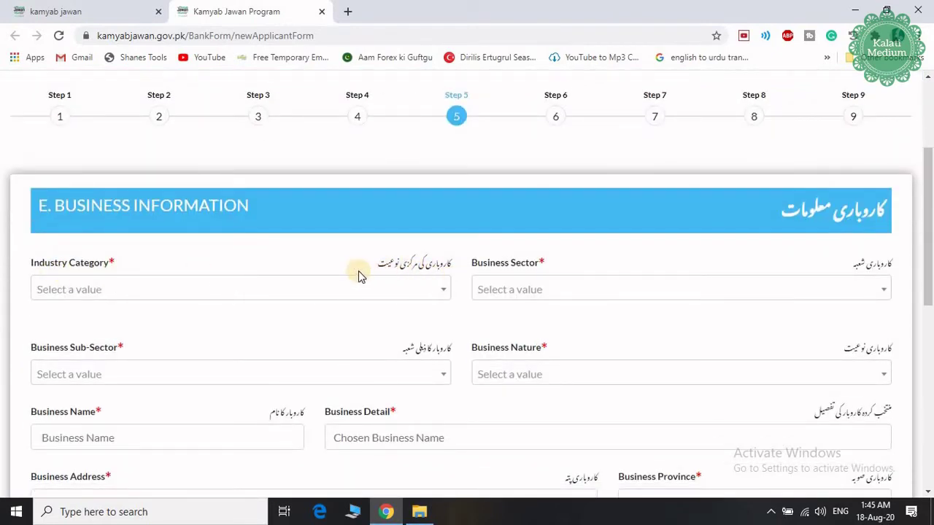
click(231, 291)
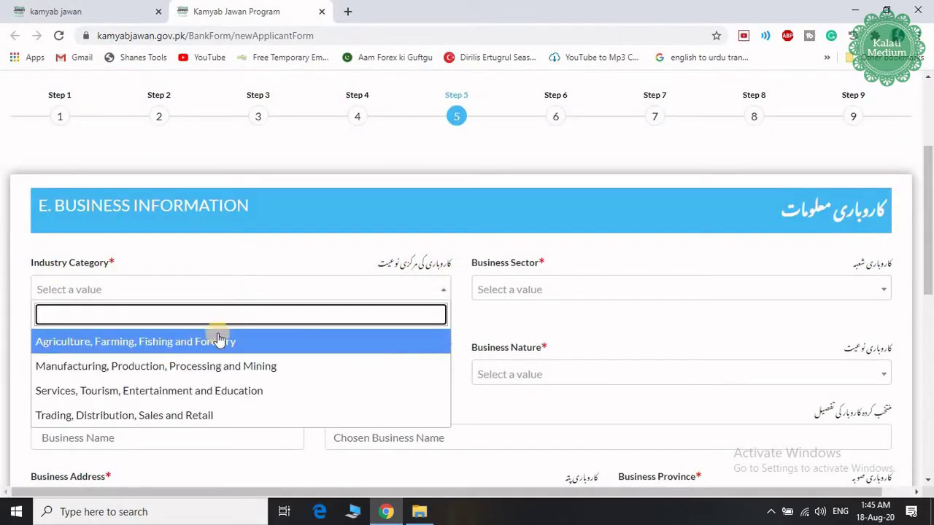
click(226, 394)
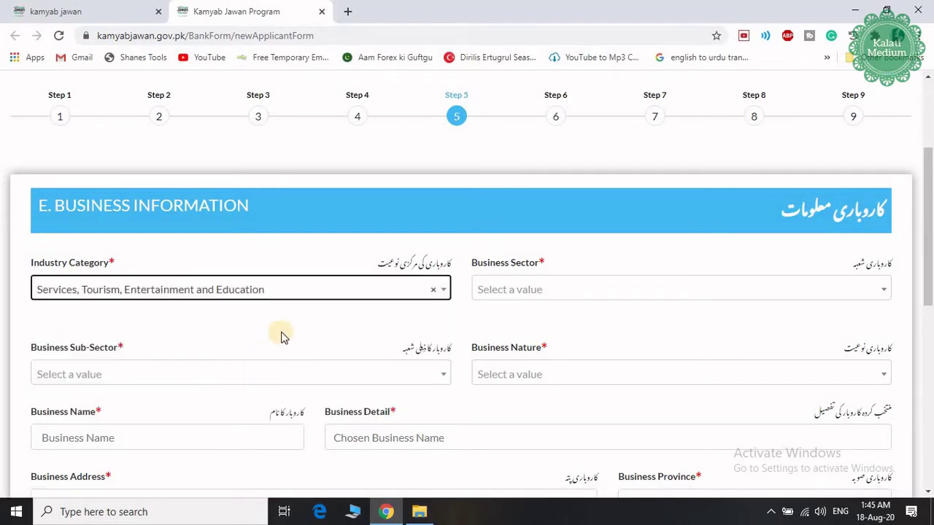
click(533, 289)
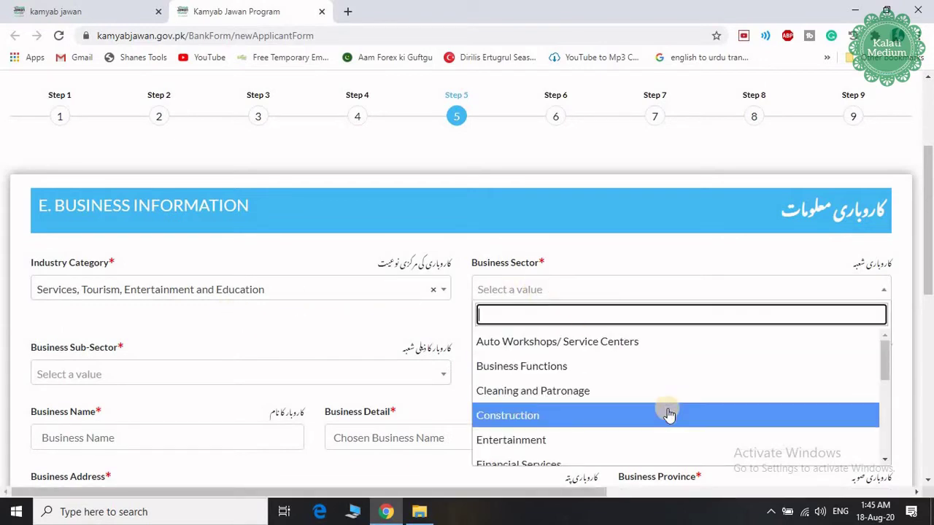
scroll(670, 414, down, 1)
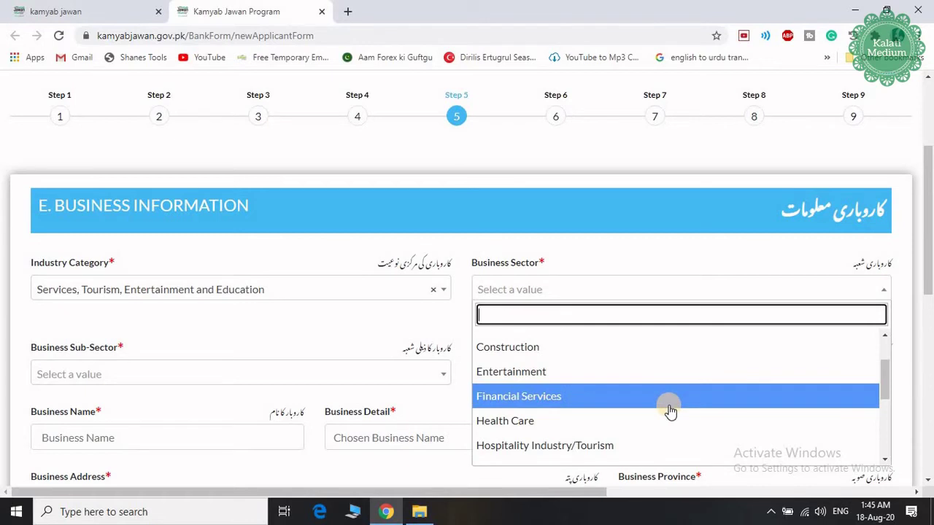
scroll(670, 411, down, 1)
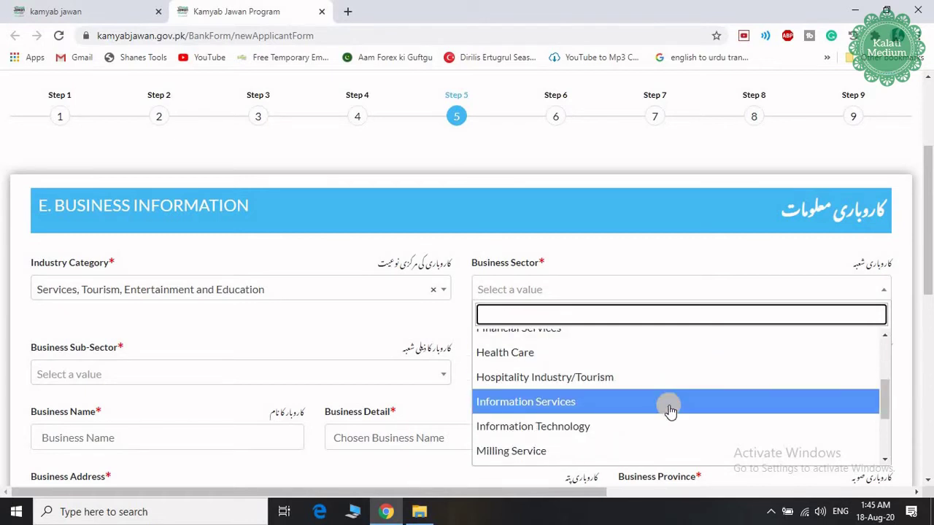
scroll(665, 410, down, 1)
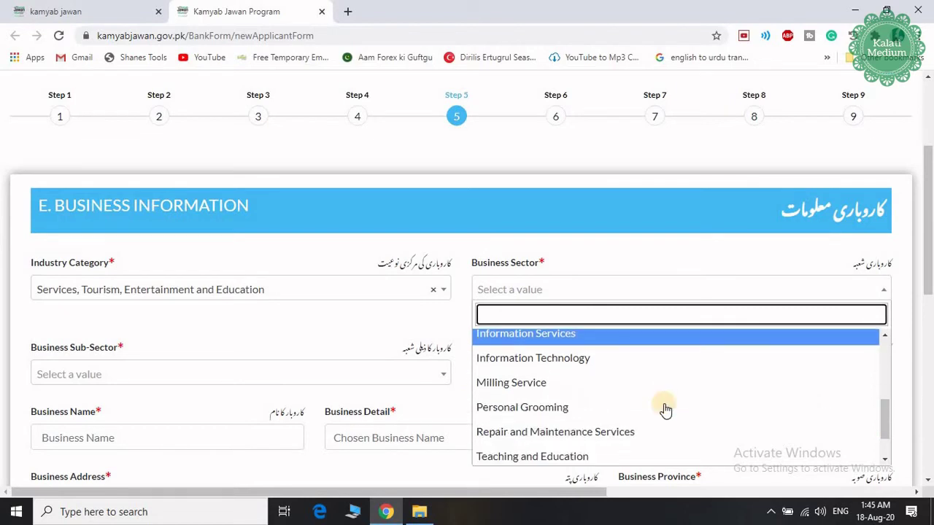
scroll(642, 411, down, 1)
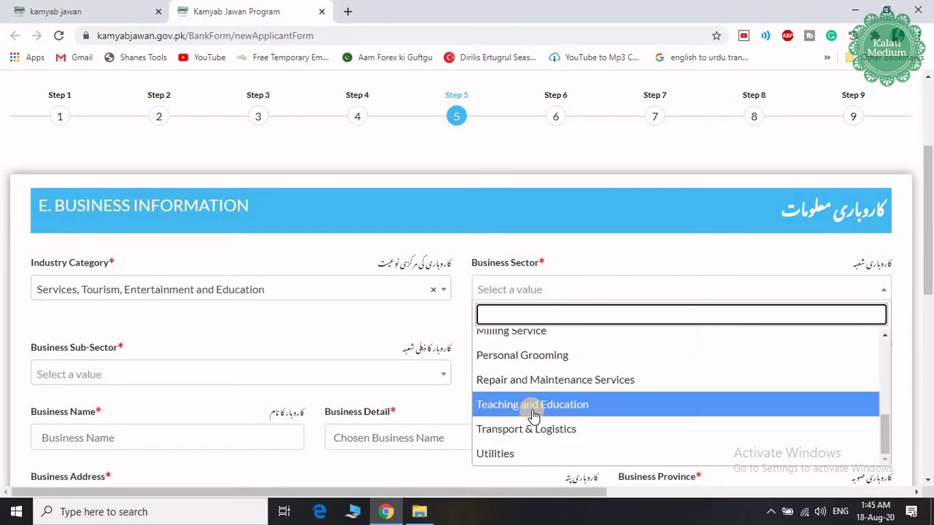
click(534, 414)
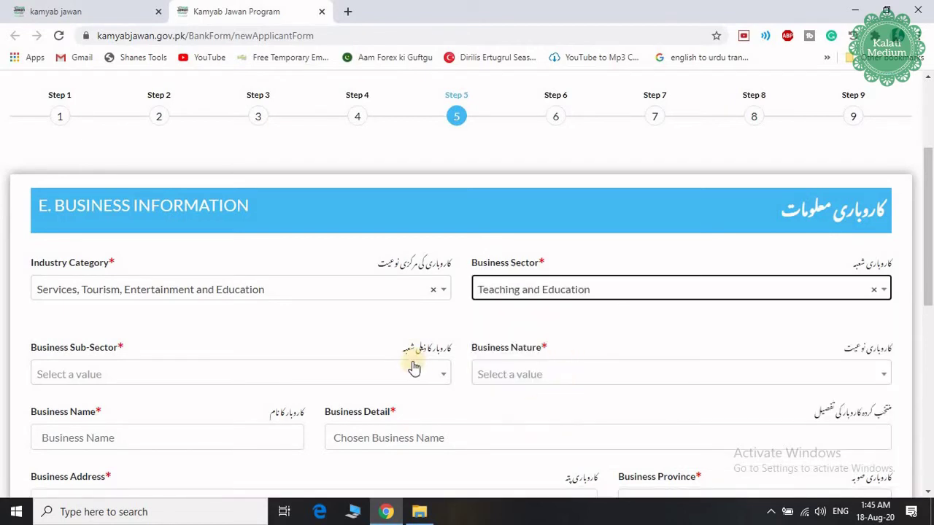
Step: Pick Tuition & Coaching Center as sub-sector and Local Business as business nature
scroll(191, 372, down, 1)
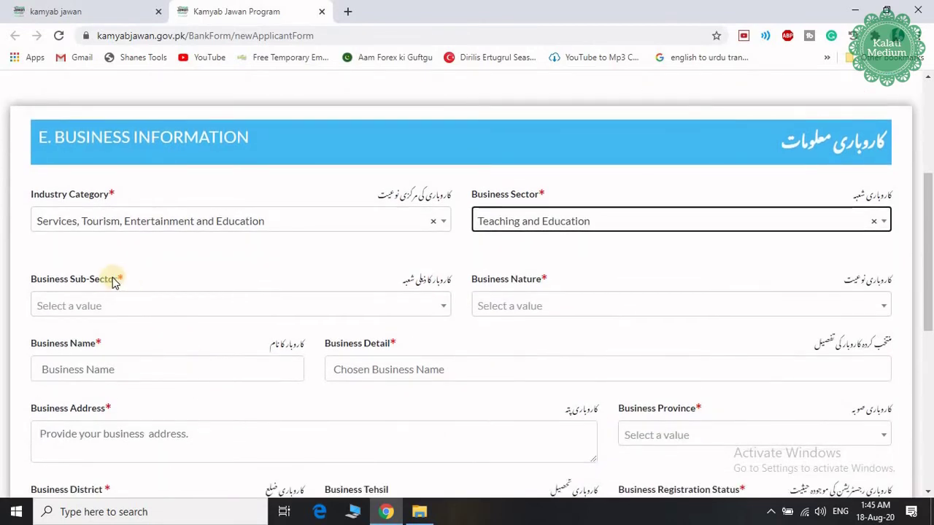
click(116, 305)
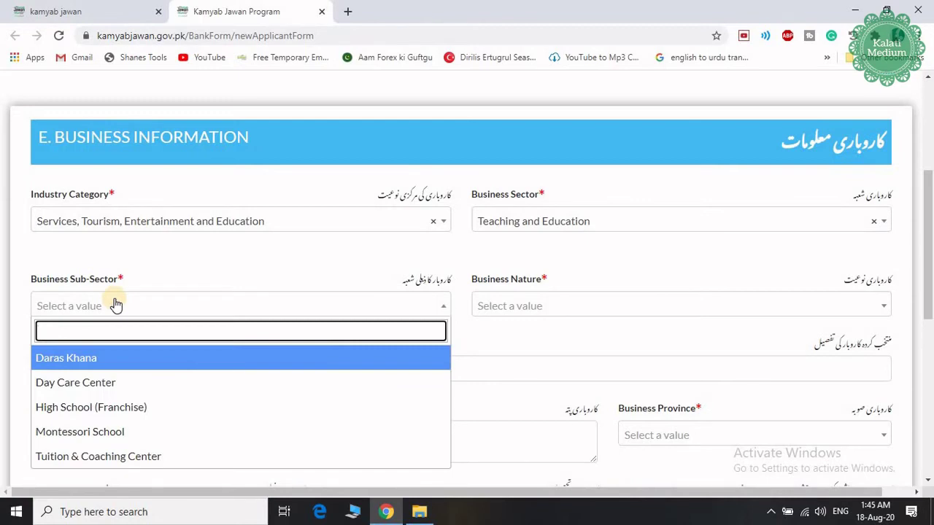
scroll(160, 407, down, 1)
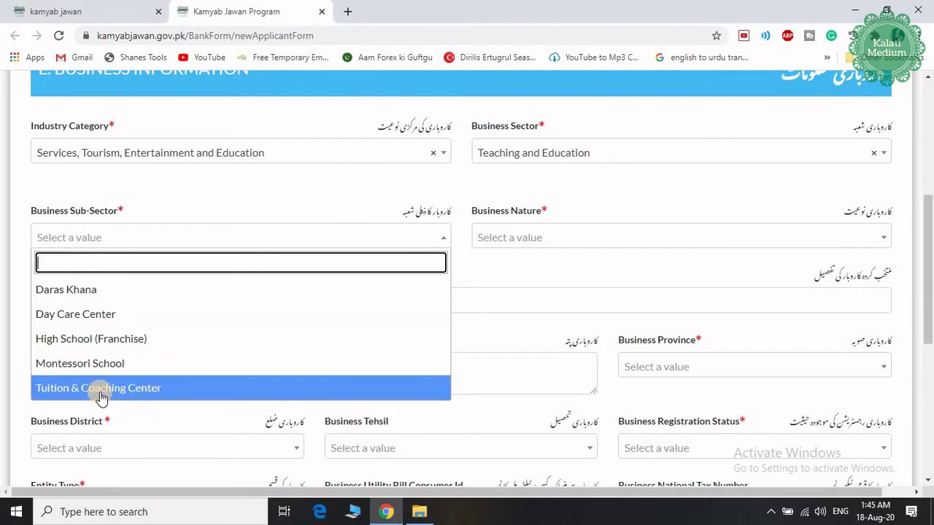
click(102, 398)
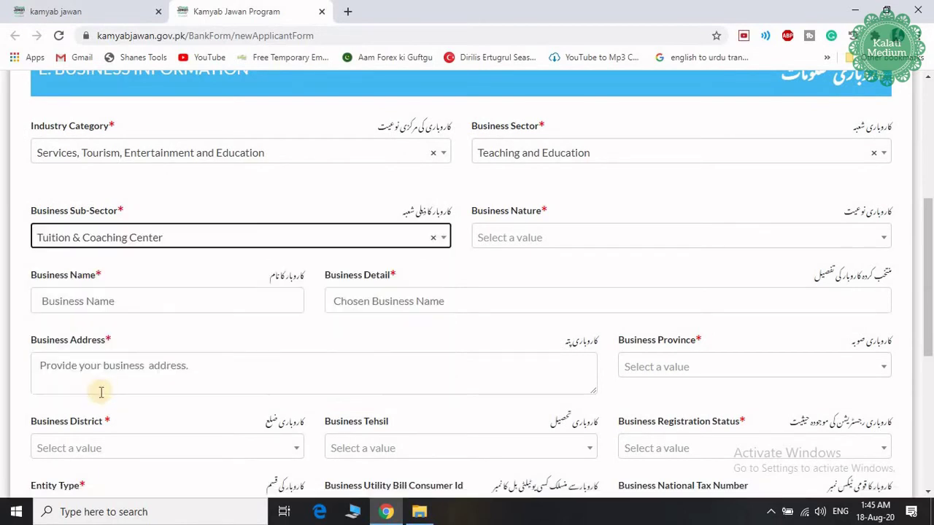
click(599, 237)
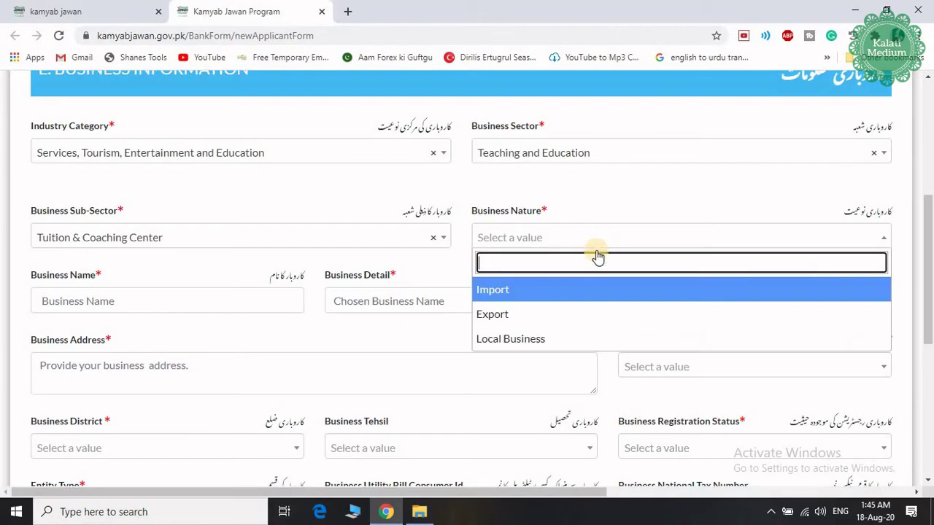
click(522, 341)
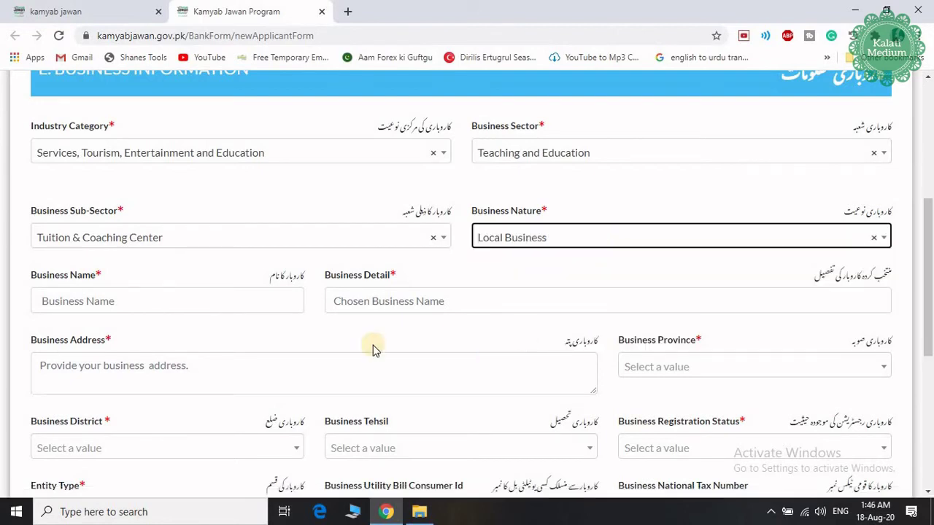
Step: Enter the business name 'kalati', paste a business detail description, and fill in the business address
click(158, 303)
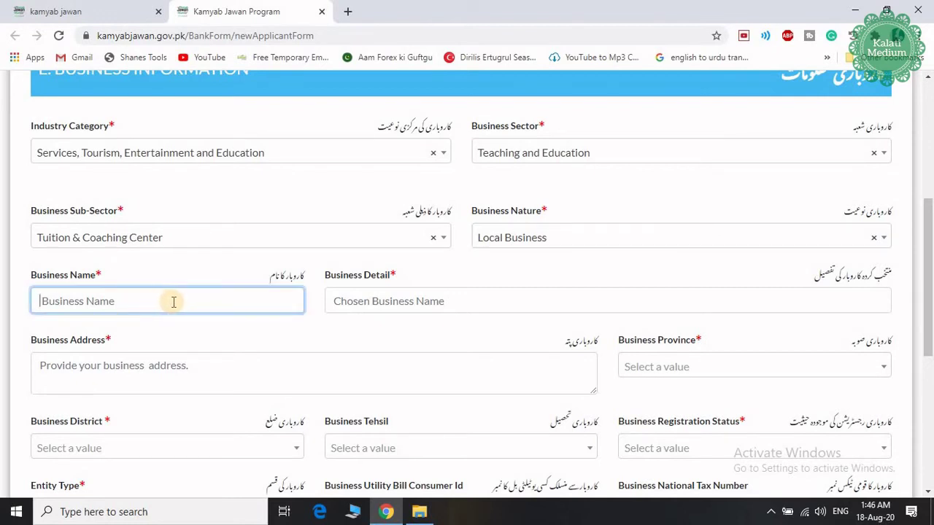
text(kalati)
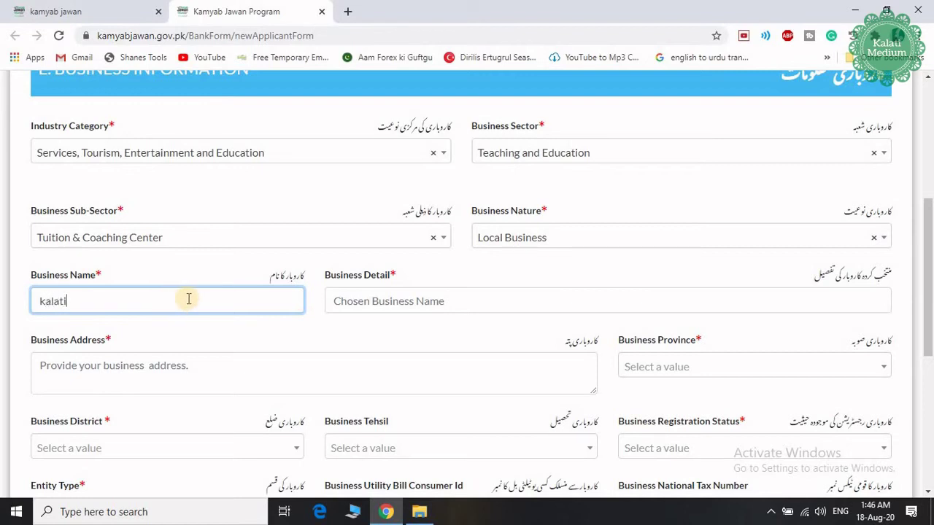
click(453, 306)
text(Kalati Medium will be a source of practical education in which we will introduce such young people to practical work.)
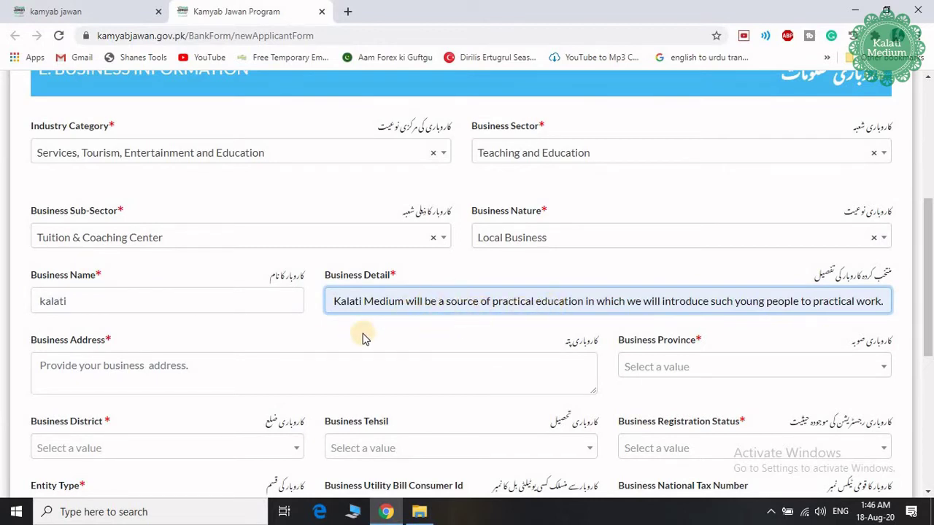
scroll(400, 336, down, 2)
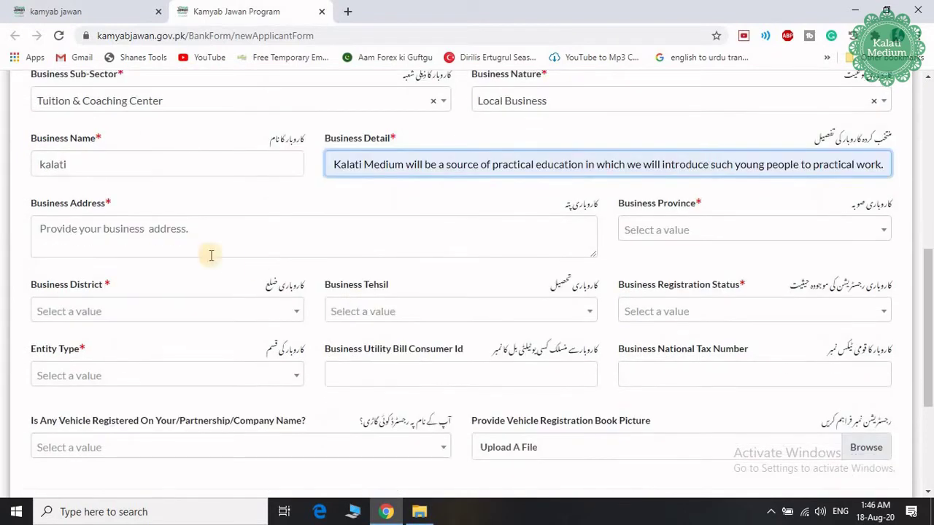
click(77, 230)
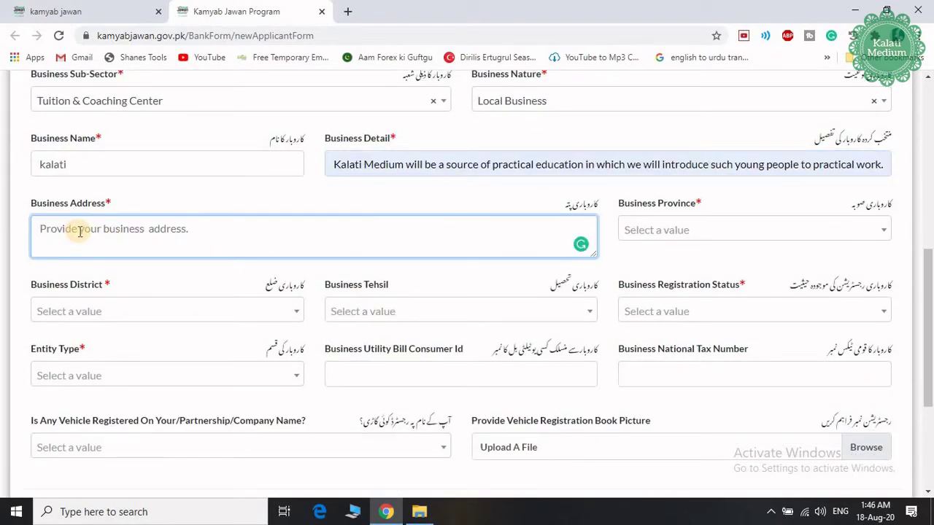
text(kot)
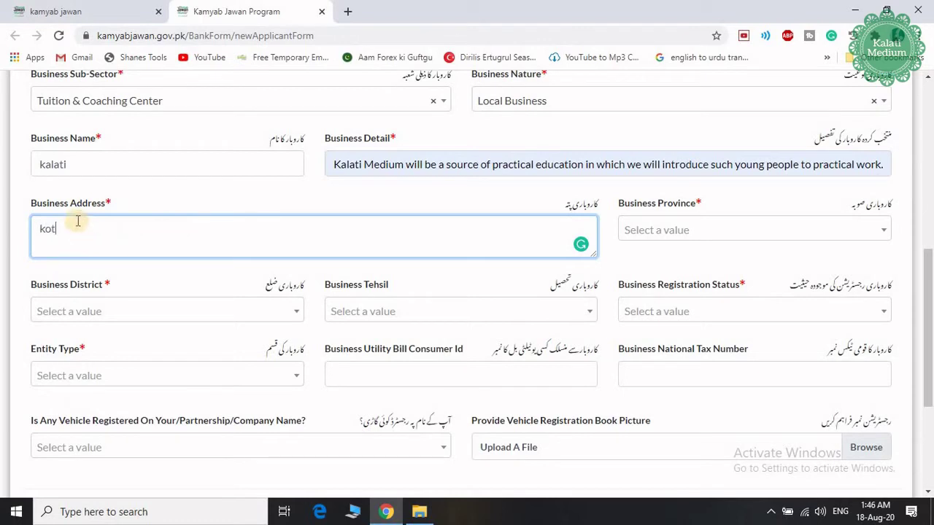
text( addu)
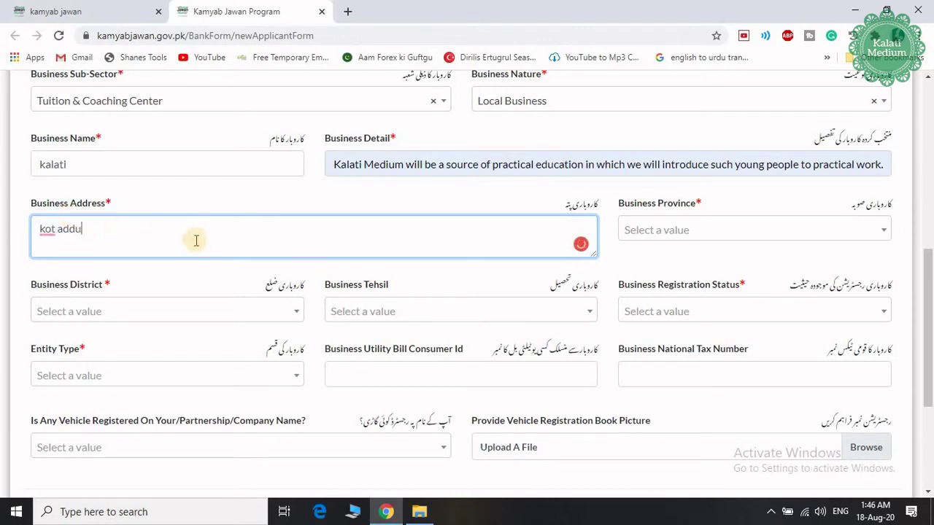
Step: Set the business to KPK, Chitral district, Chitral tehsil, UnRegistered, Sole Proprietorship / Individual
click(662, 235)
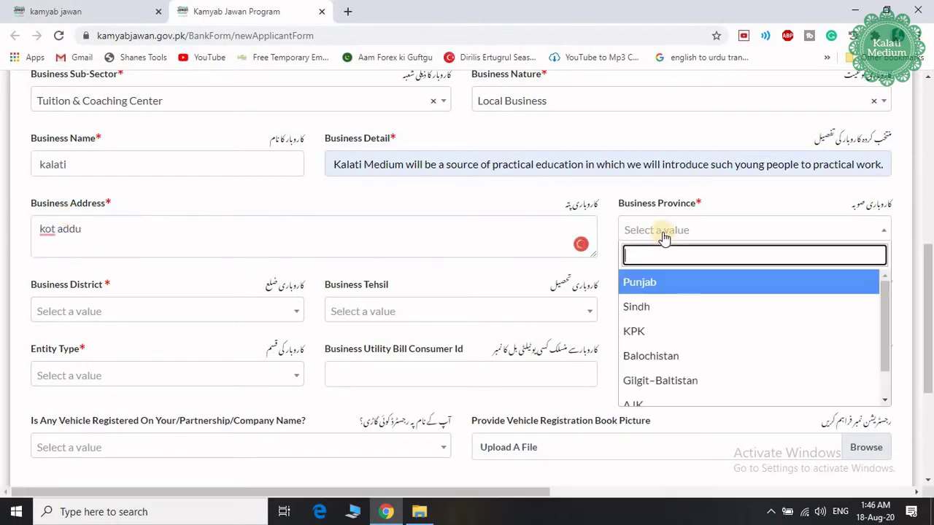
click(657, 332)
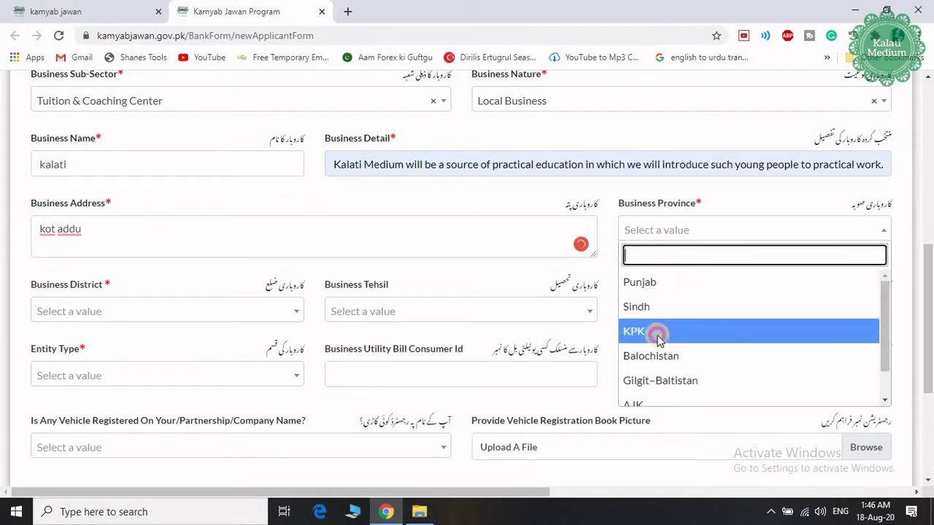
click(93, 311)
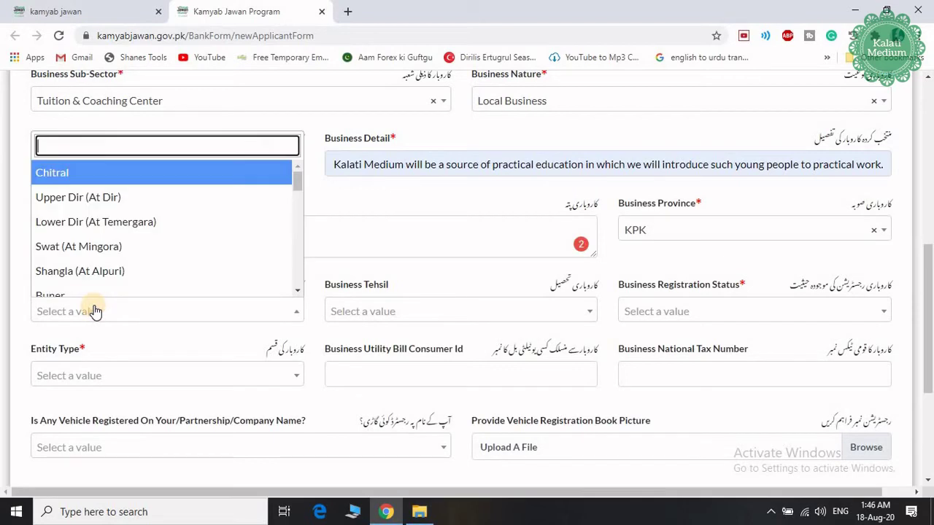
key(Return)
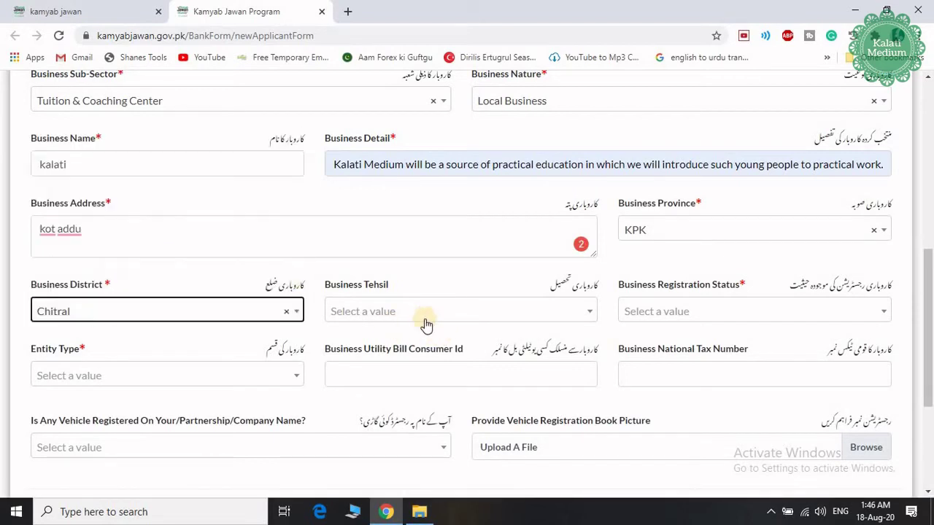
click(422, 319)
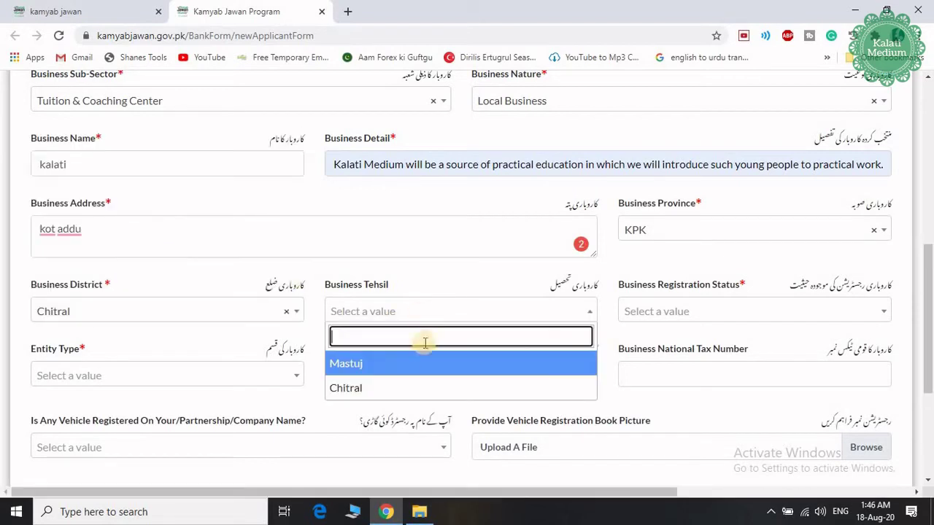
click(415, 387)
click(682, 319)
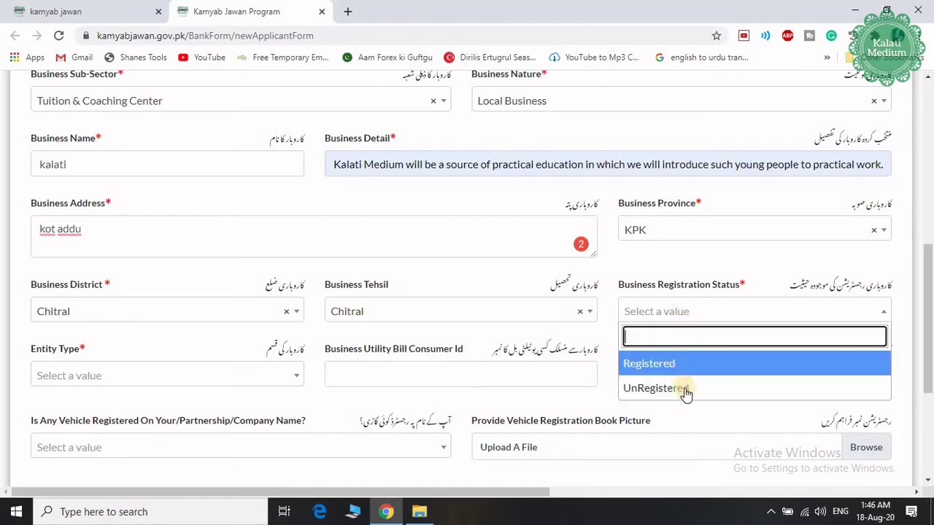
click(681, 388)
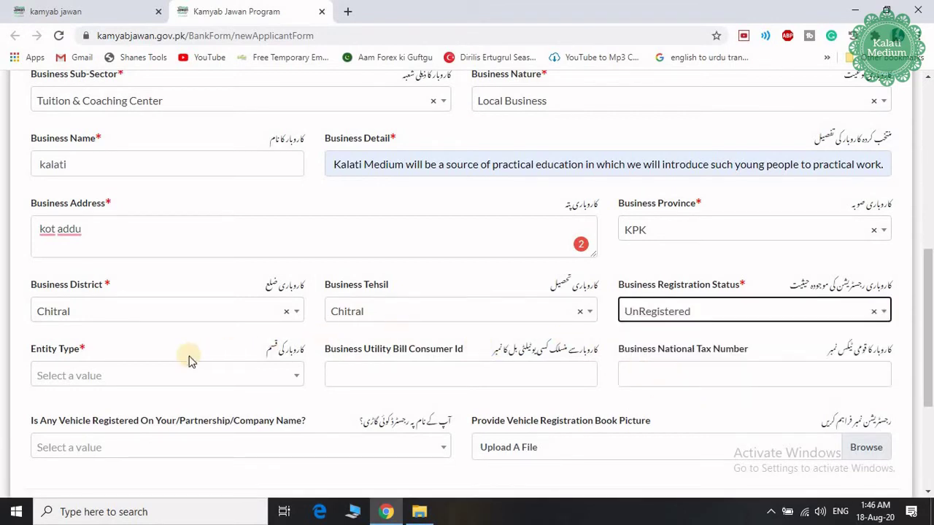
click(159, 383)
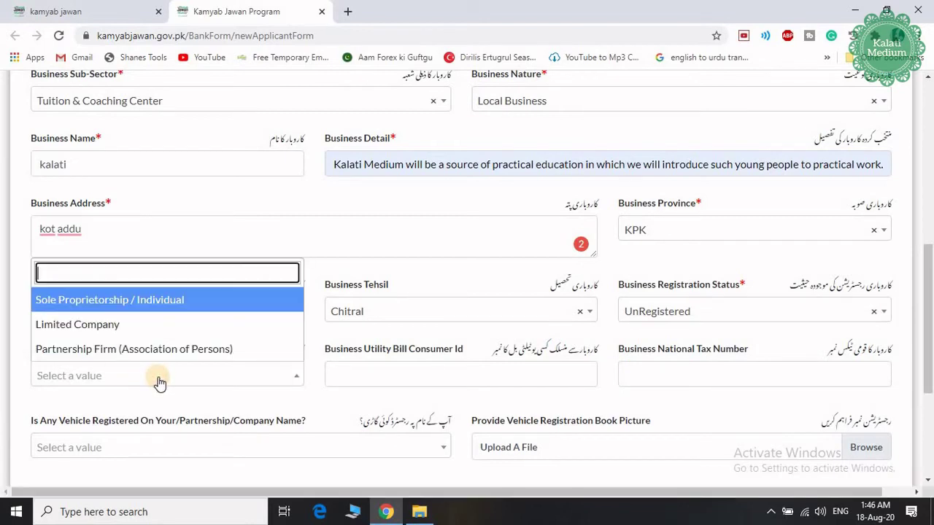
click(154, 304)
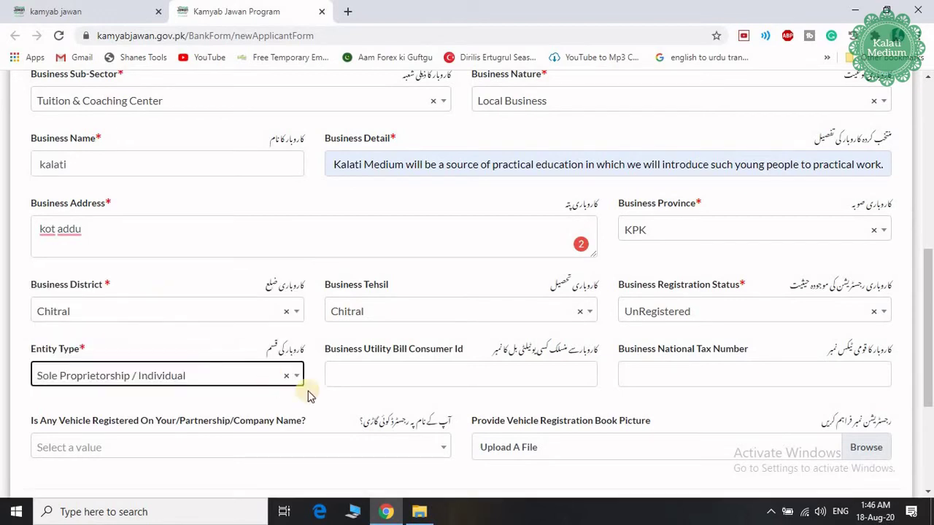
Step: Paste the utility bill consumer id and set the national tax number to Nill
click(469, 383)
key(ctrl+v)
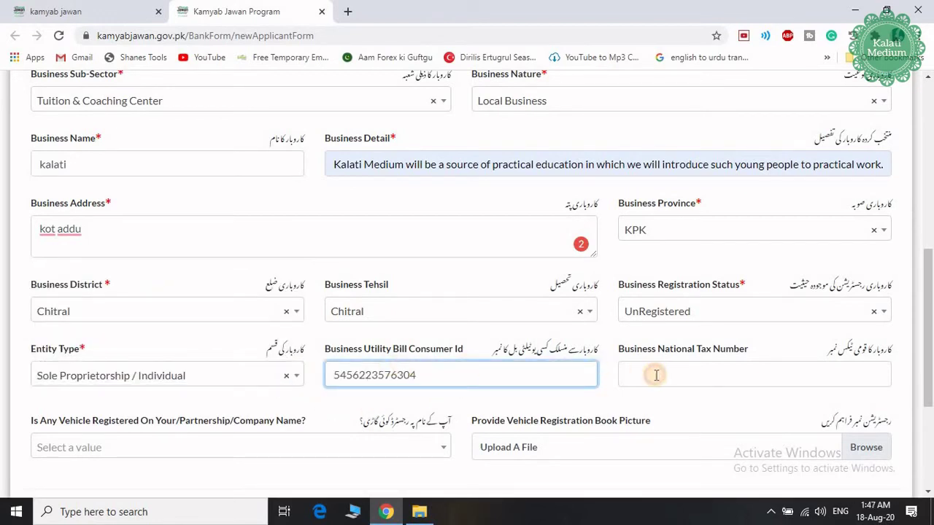
click(655, 375)
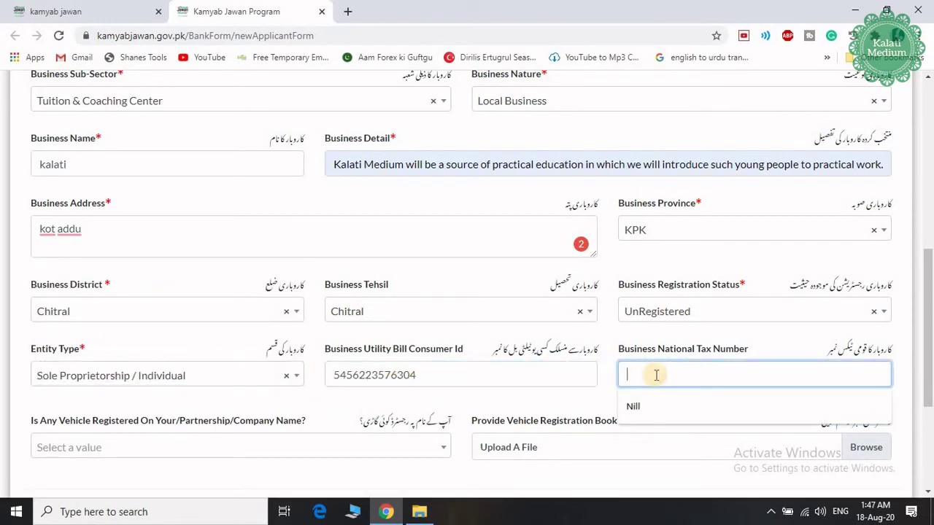
click(632, 414)
Step: Answer No to the vehicle registration question and continue to Financing Details
scroll(346, 360, down, 1)
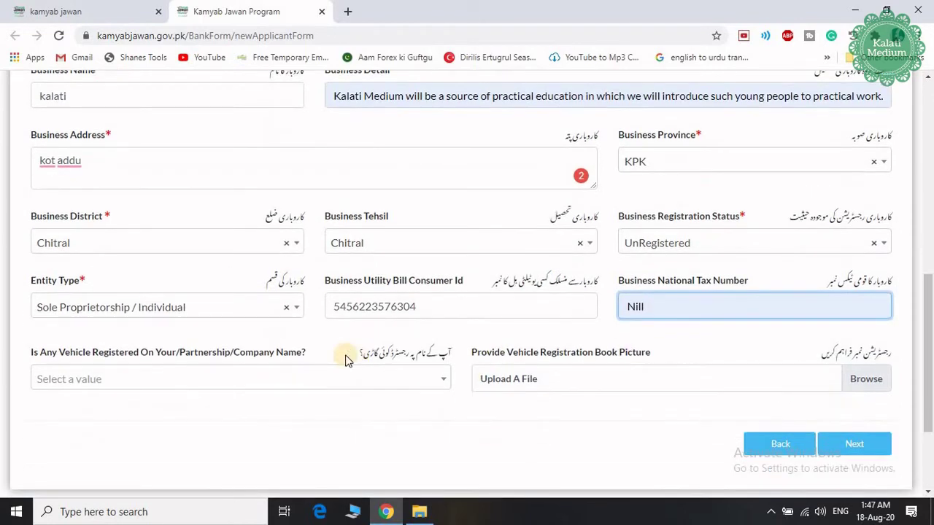
scroll(273, 354, down, 1)
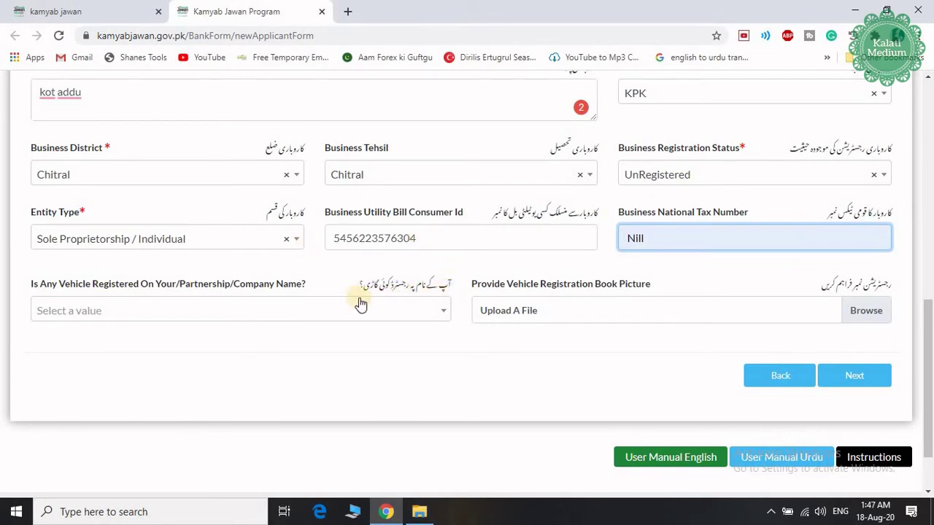
click(287, 309)
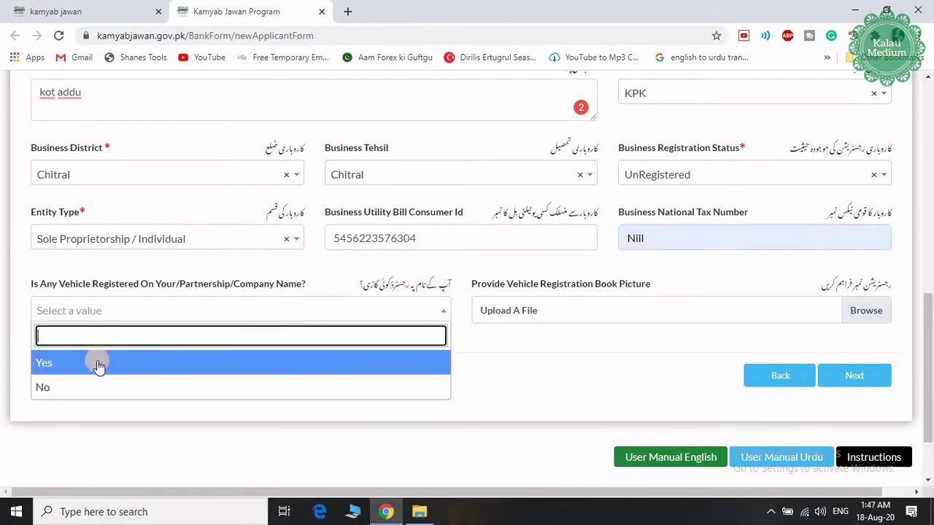
click(48, 391)
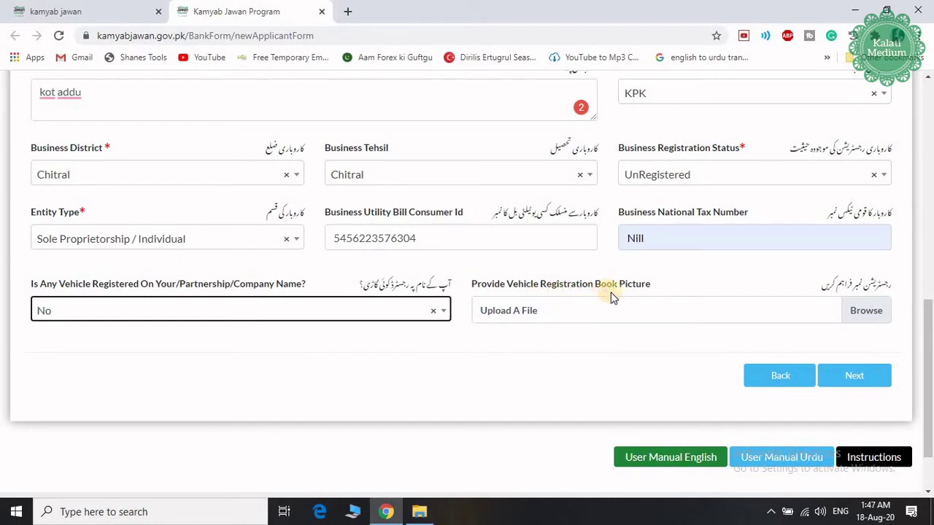
click(846, 373)
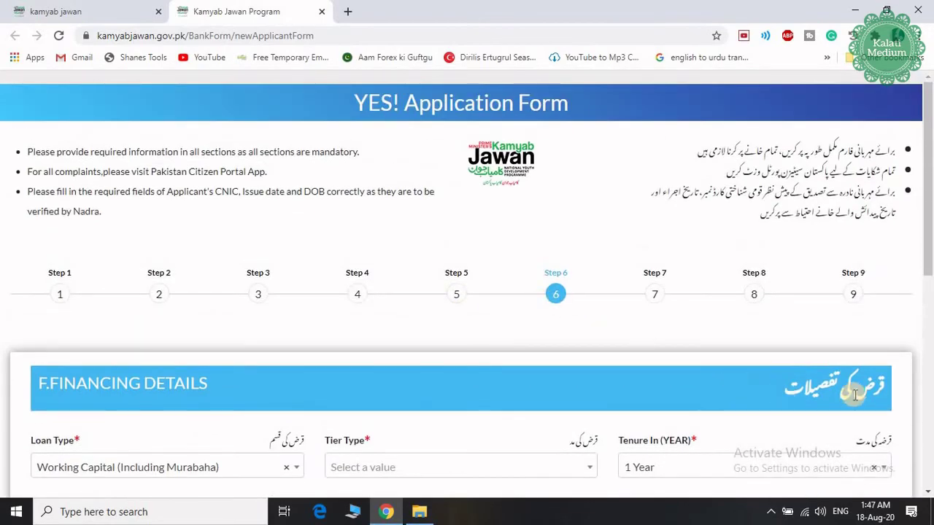
Step: Choose Working Capital (Including Murabaha) loan type, Tier 1 (T1) loan tier and 8 Years tenure
scroll(854, 394, down, 2)
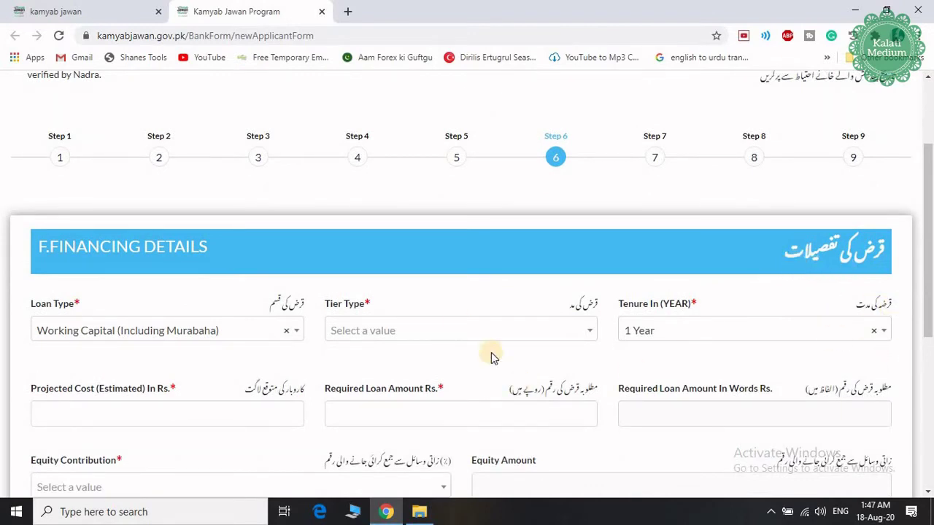
scroll(227, 290, down, 1)
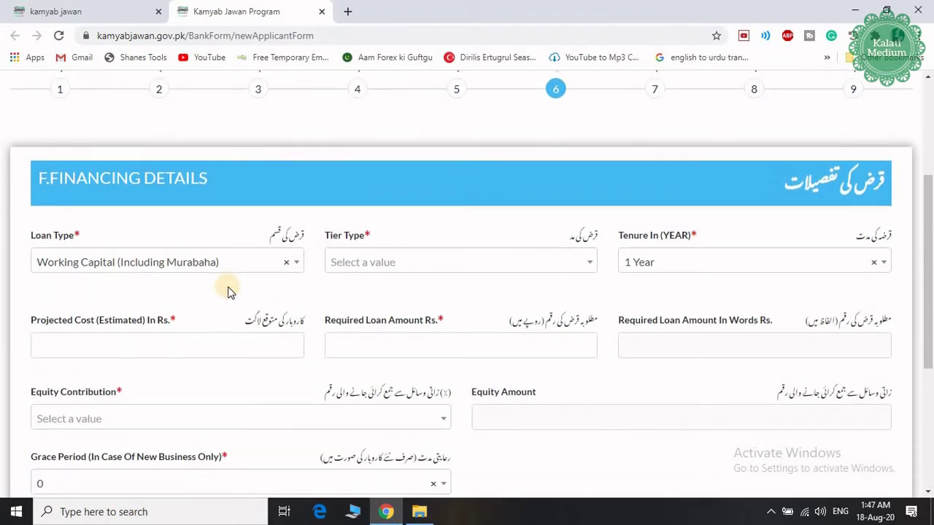
click(296, 267)
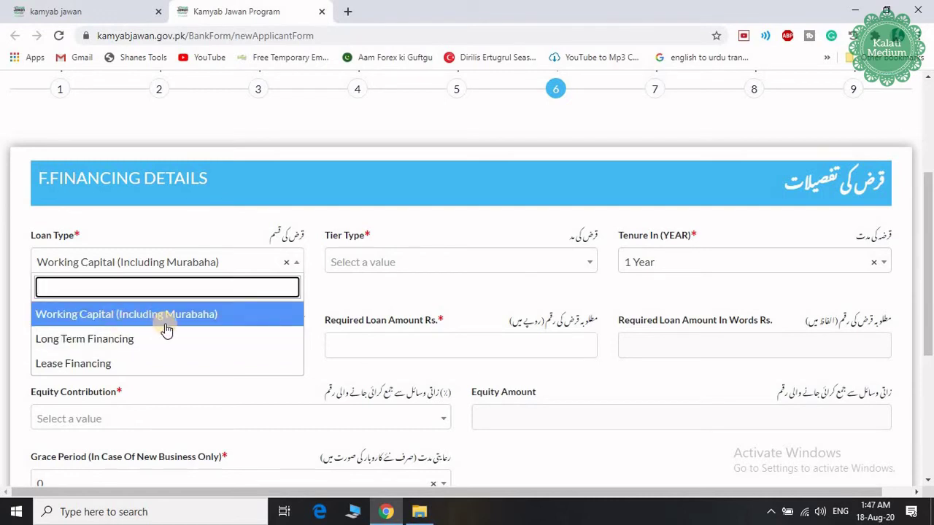
click(155, 323)
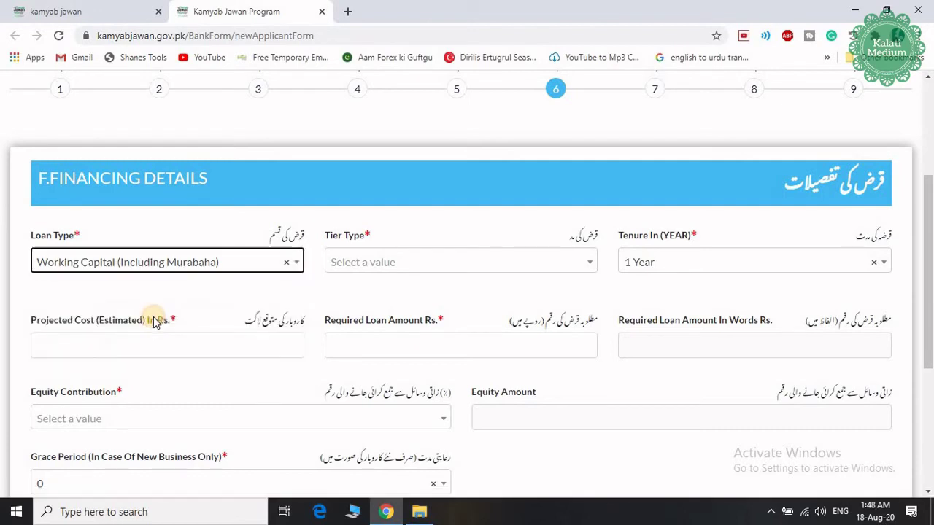
click(384, 265)
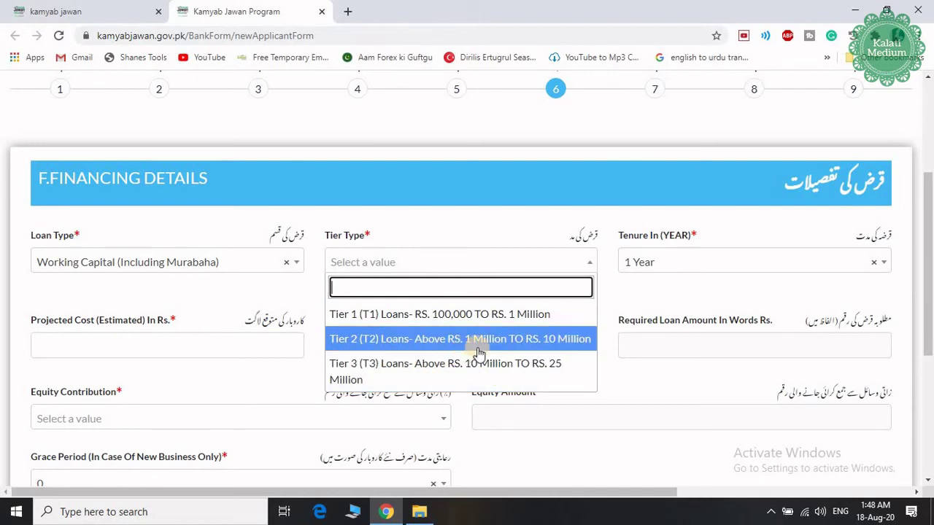
click(387, 317)
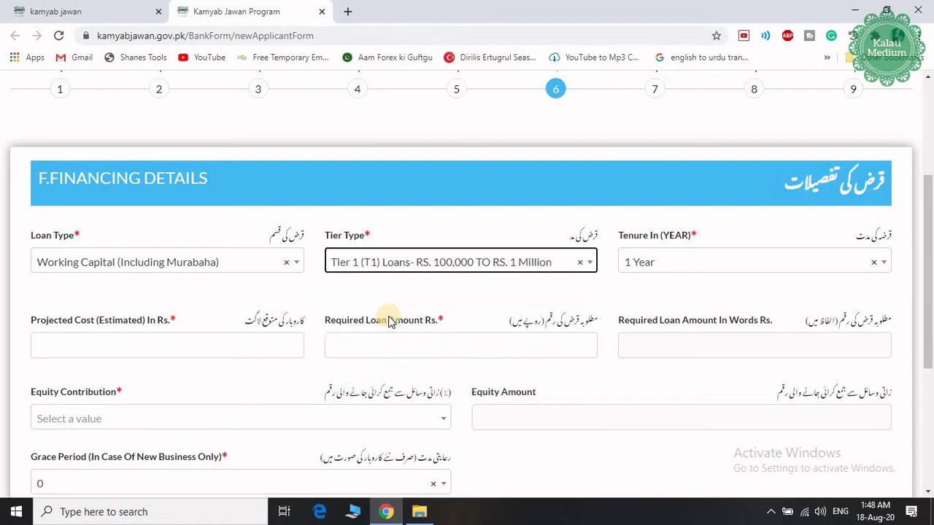
click(694, 264)
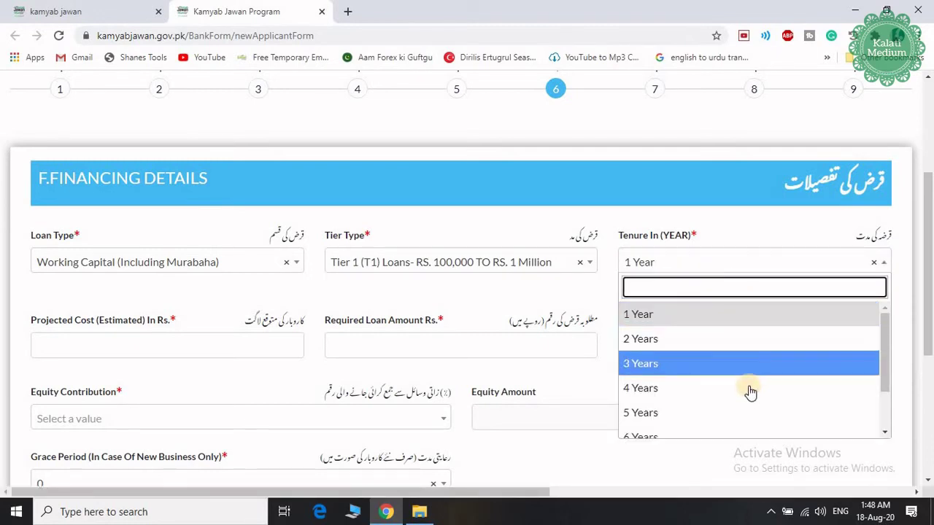
scroll(739, 389, down, 1)
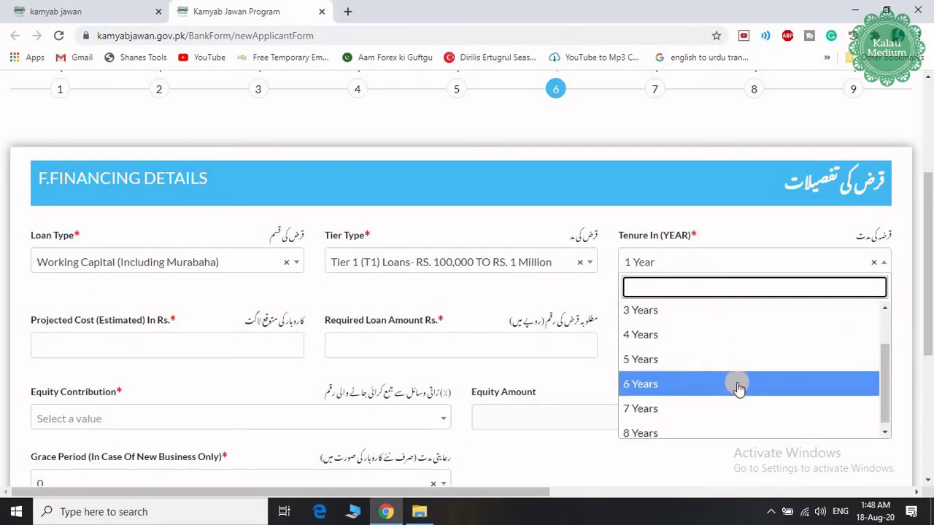
scroll(739, 388, down, 3)
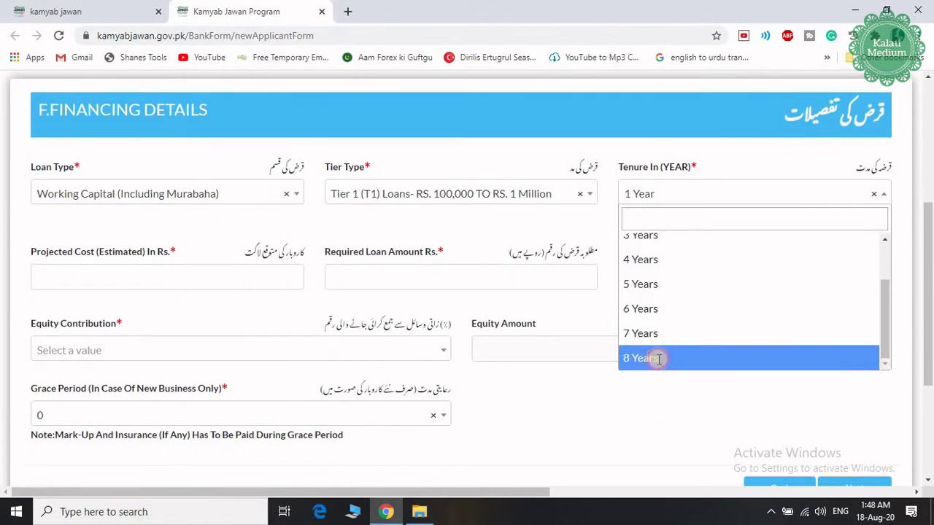
click(659, 359)
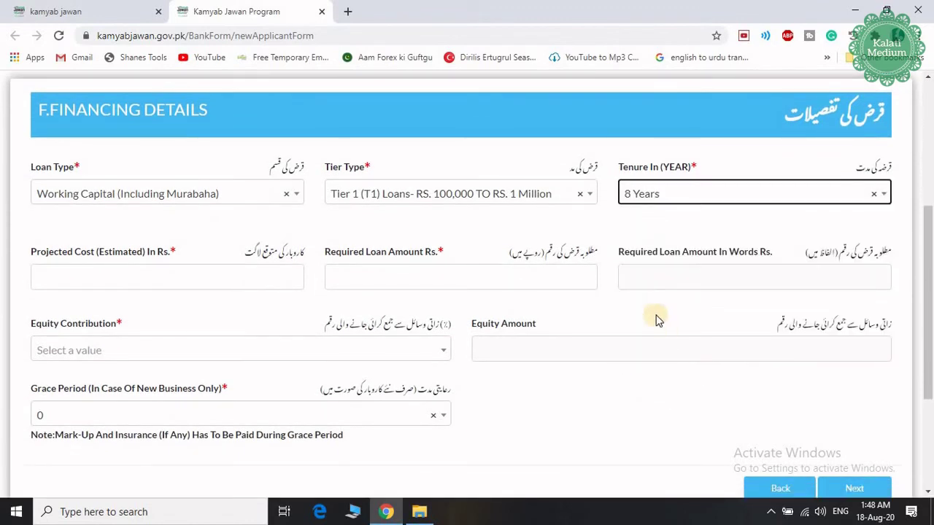
click(217, 277)
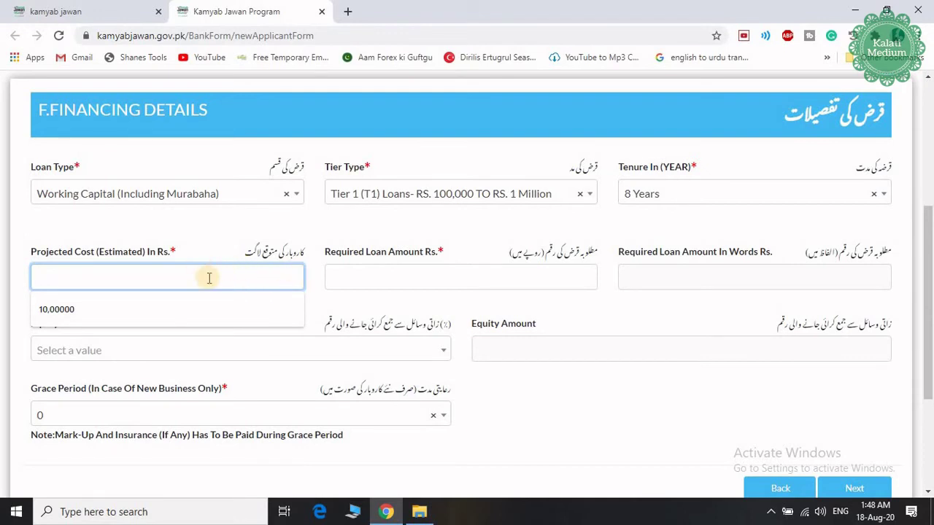
Step: Set the projected cost and required loan amount to 100,0000 (Ten Lakhs)
click(91, 313)
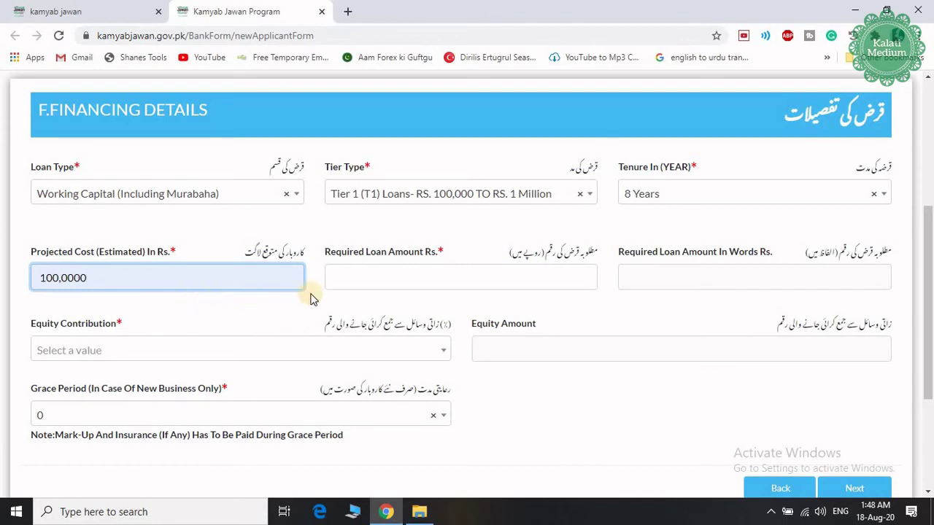
click(431, 279)
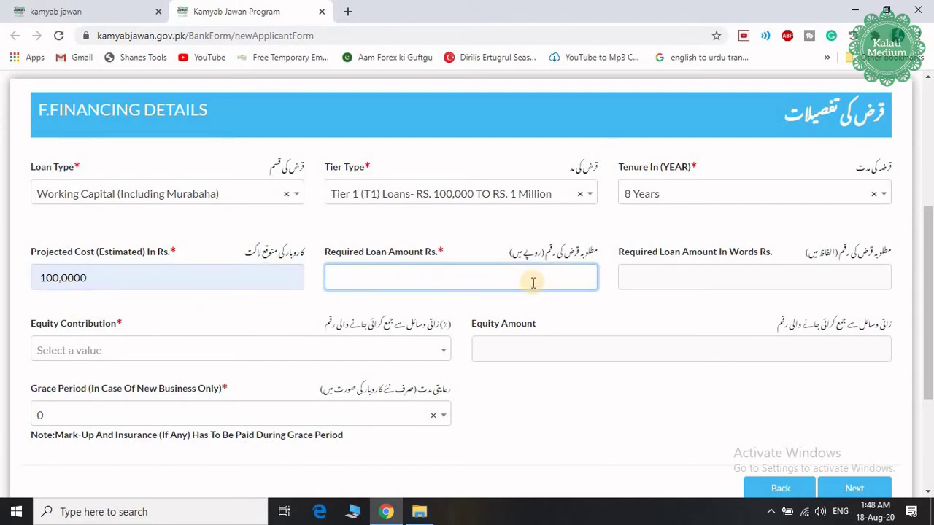
text(100,0000)
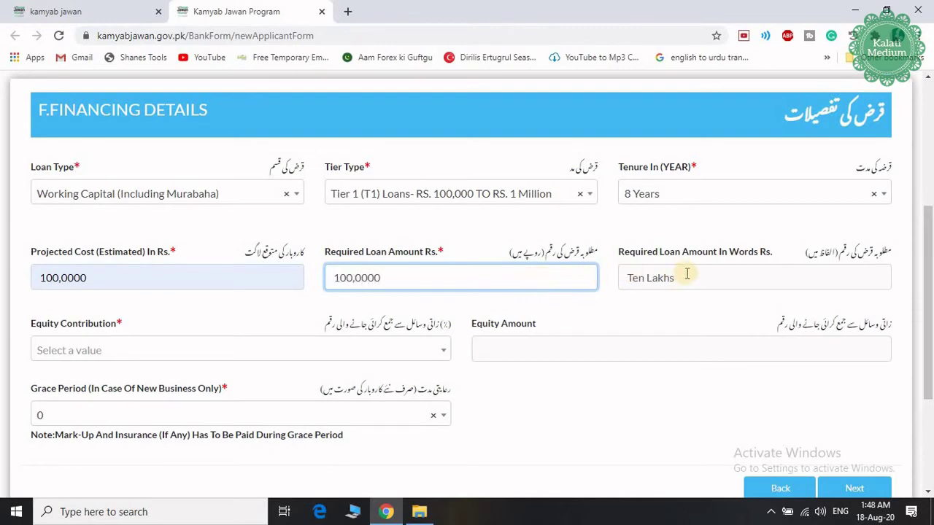
mouse_move(670, 279)
mouse_down()
mouse_move(620, 279)
mouse_move(684, 282)
mouse_up()
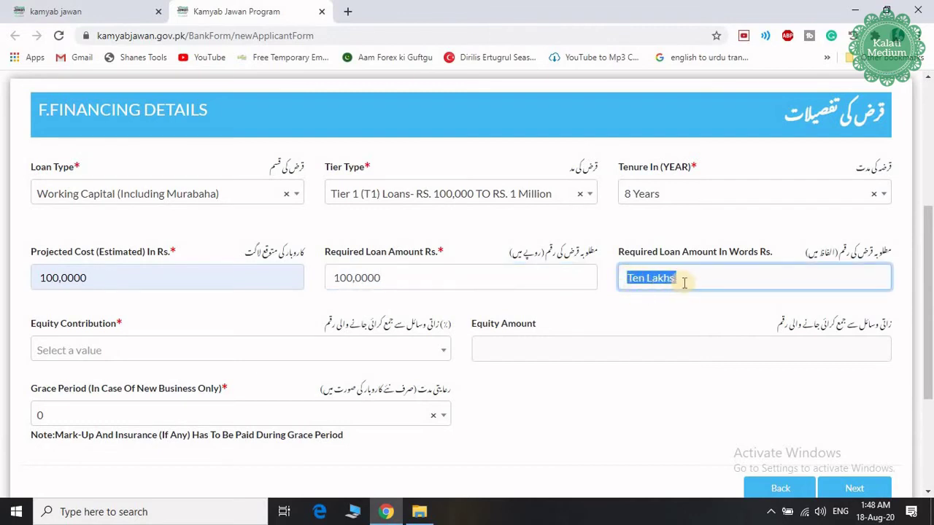
click(685, 284)
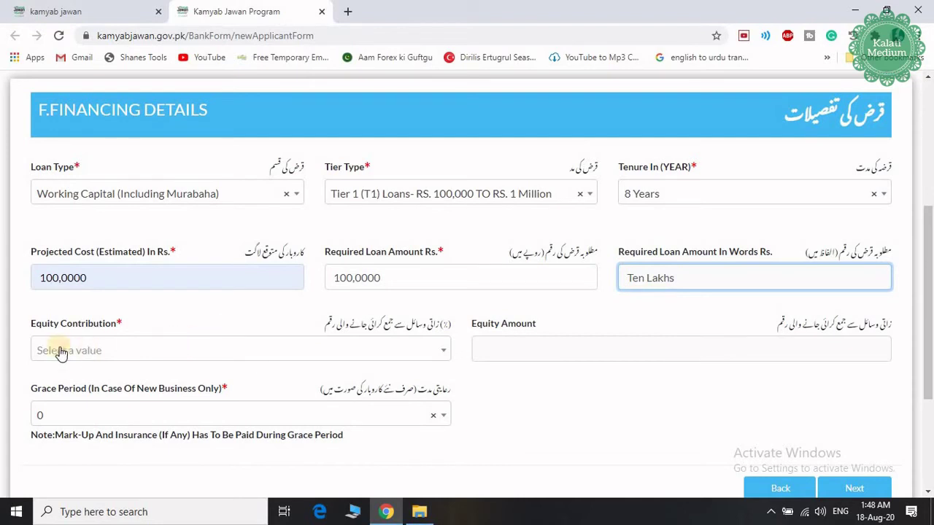
Step: Choose 10% equity contribution and a 12 Month grace period, then move to the Business Plan
click(135, 352)
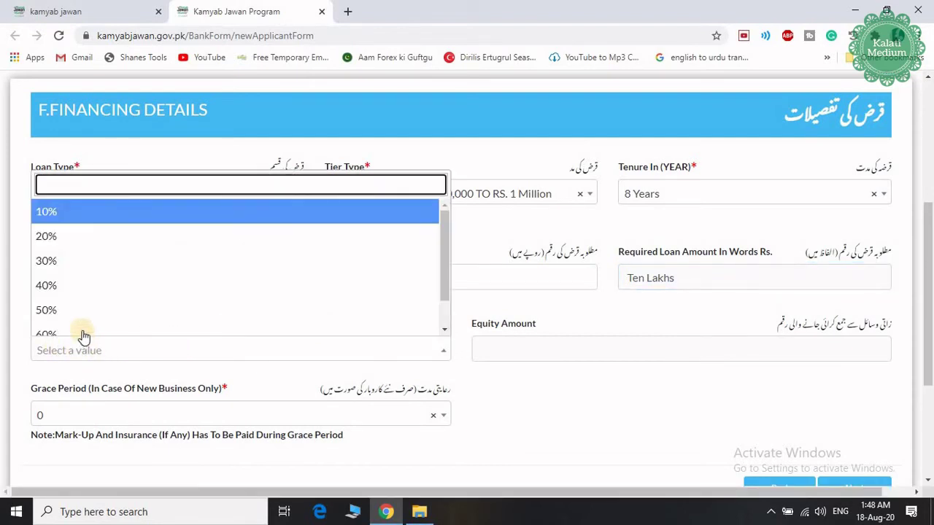
scroll(116, 292, down, 1)
scroll(119, 300, up, 3)
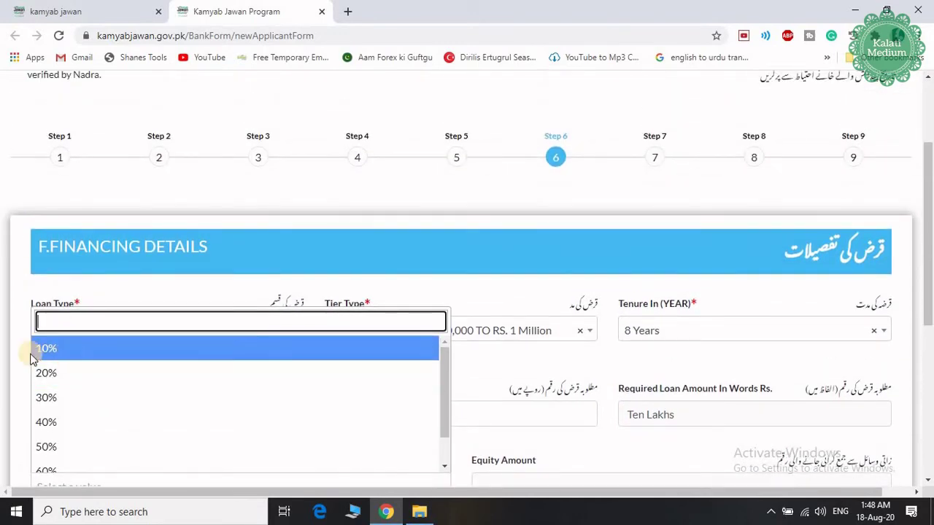
click(63, 349)
scroll(180, 386, down, 2)
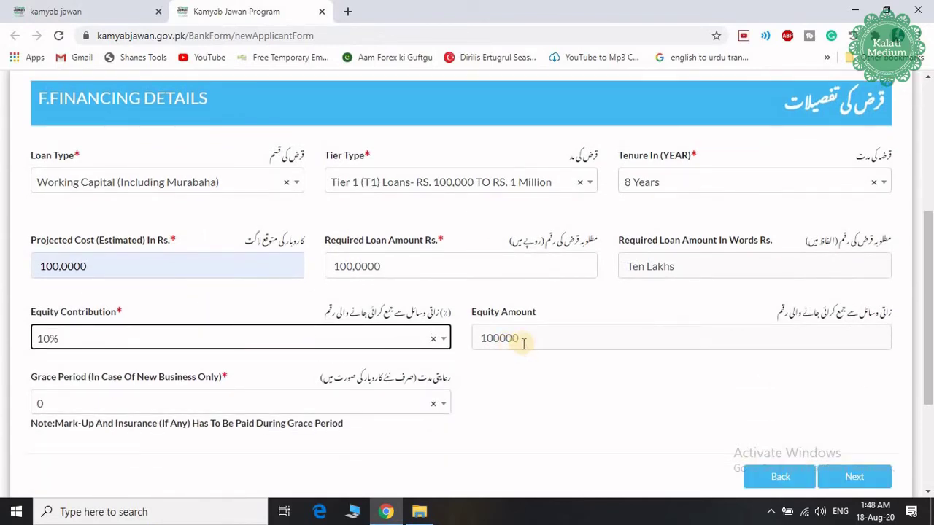
scroll(530, 349, down, 1)
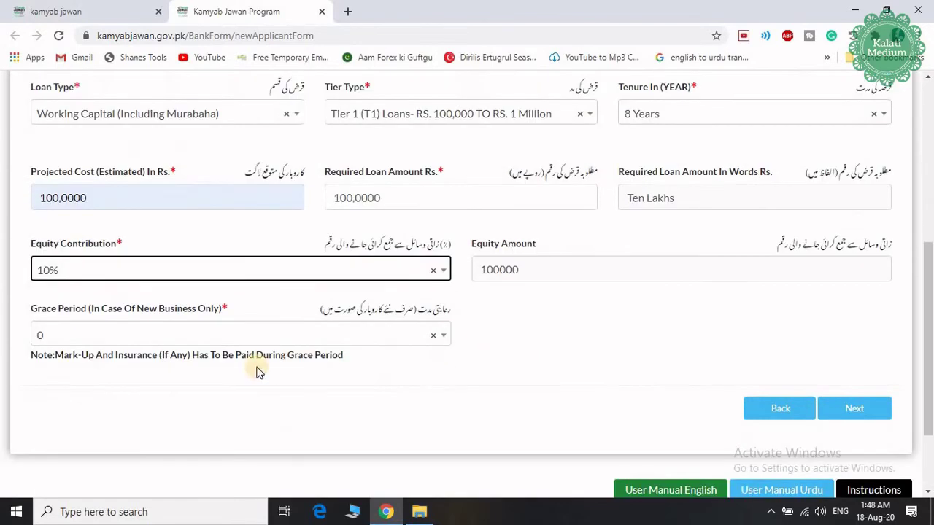
click(344, 338)
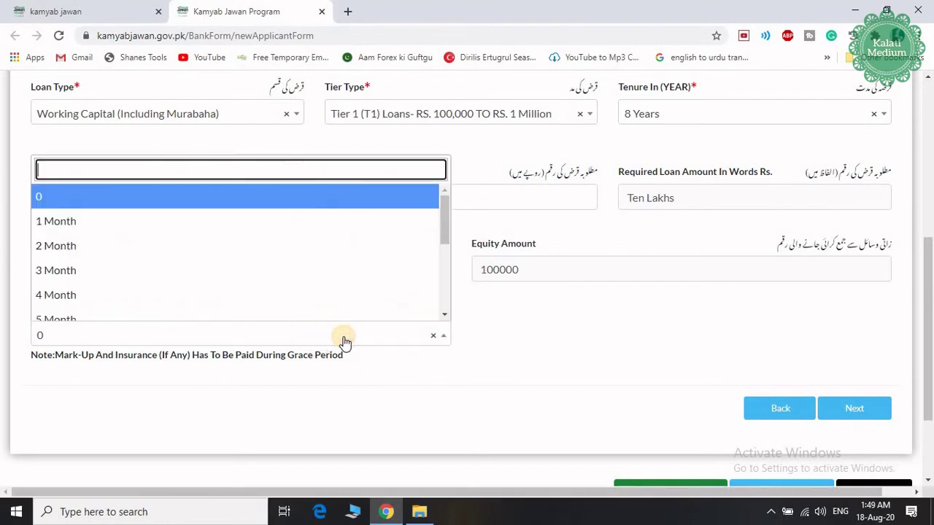
scroll(223, 232, down, 5)
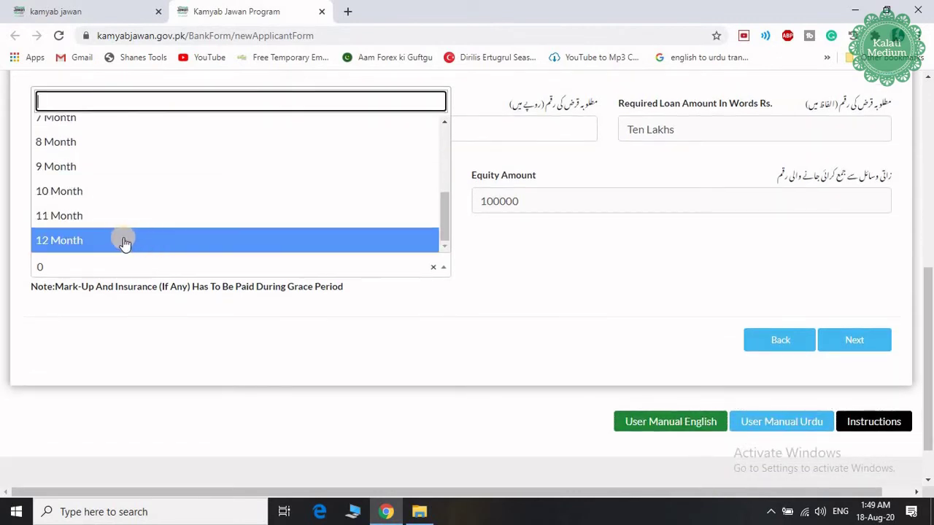
click(124, 243)
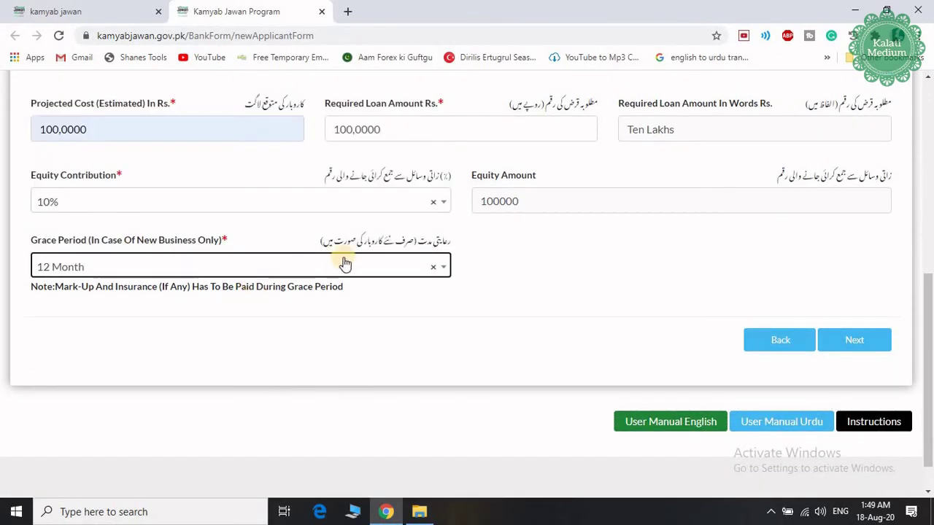
click(865, 349)
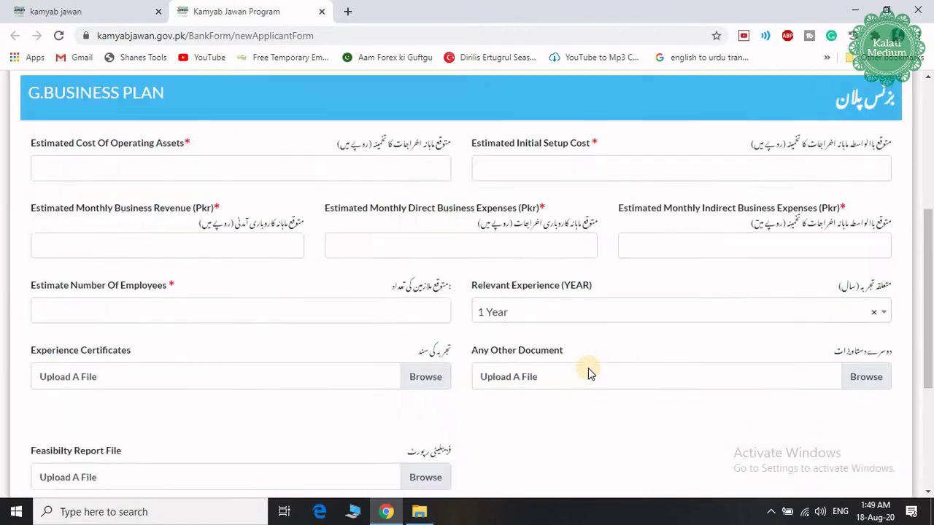
Step: Enter operating assets cost 100,0000 and accept the suggested initial setup cost
scroll(500, 282, up, 3)
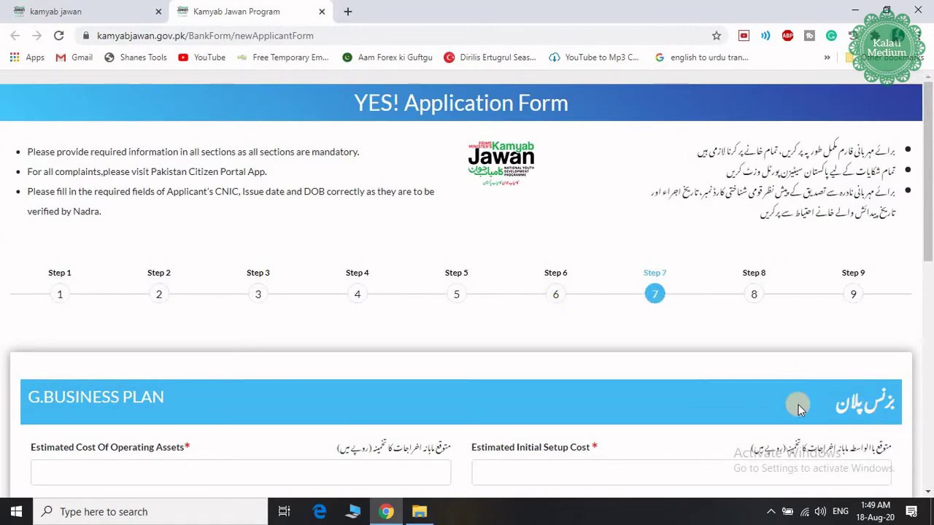
scroll(714, 401, down, 3)
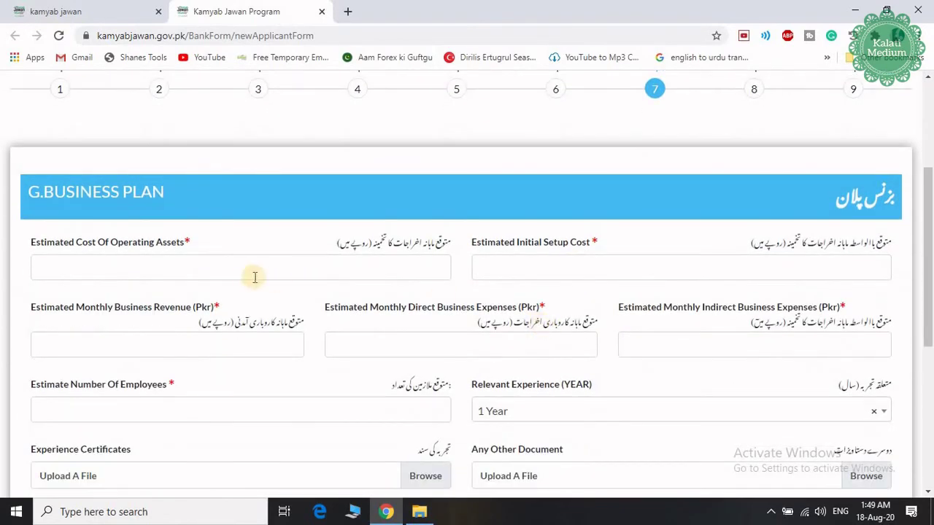
click(215, 267)
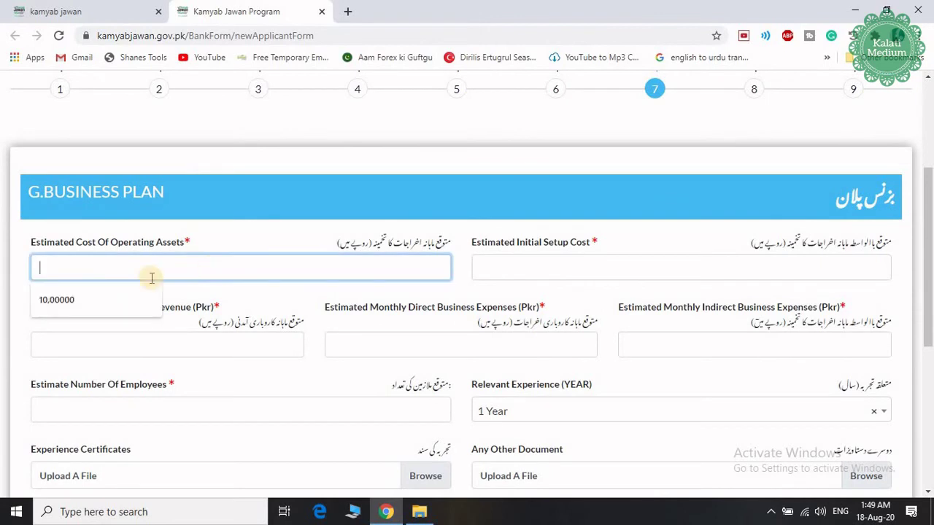
text(100,0000)
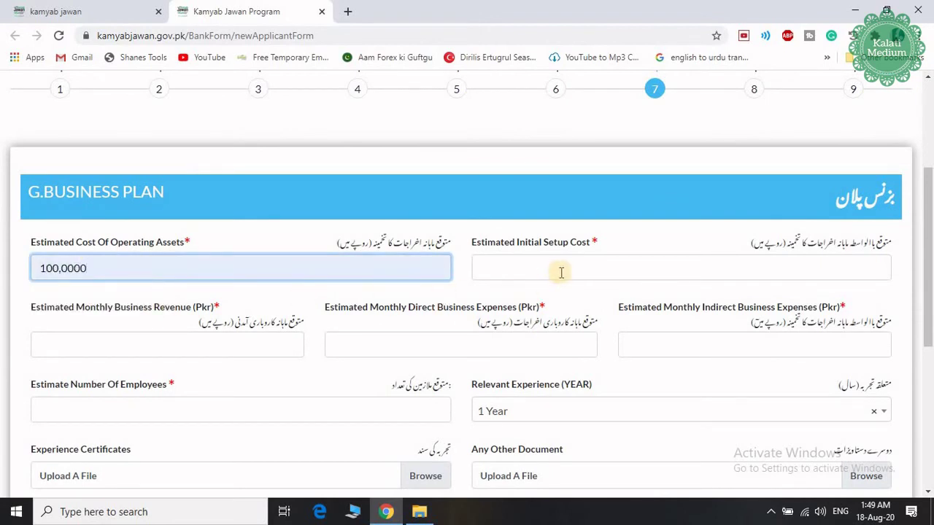
click(561, 271)
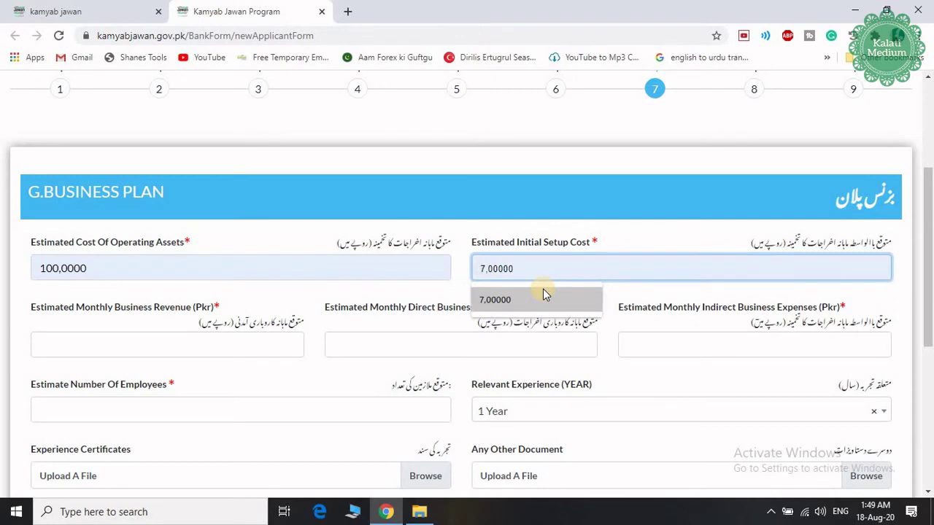
click(530, 303)
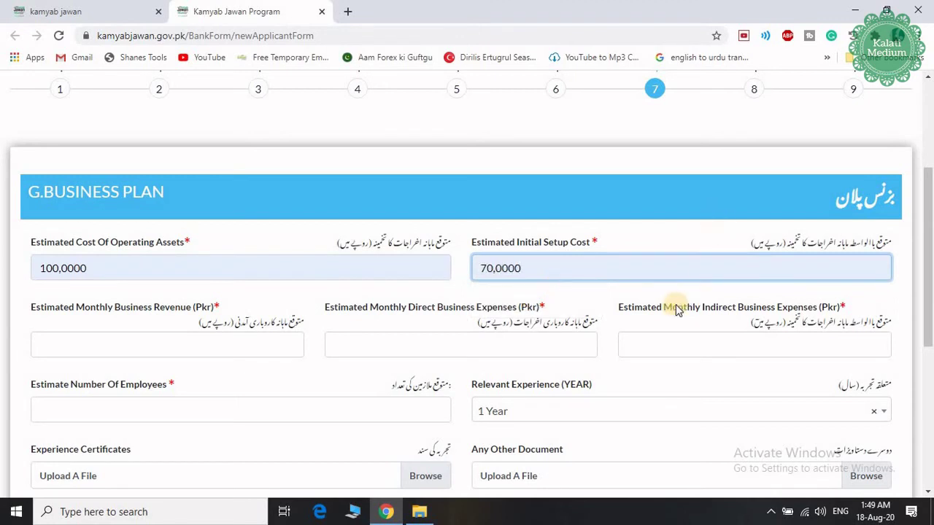
scroll(576, 288, down, 1)
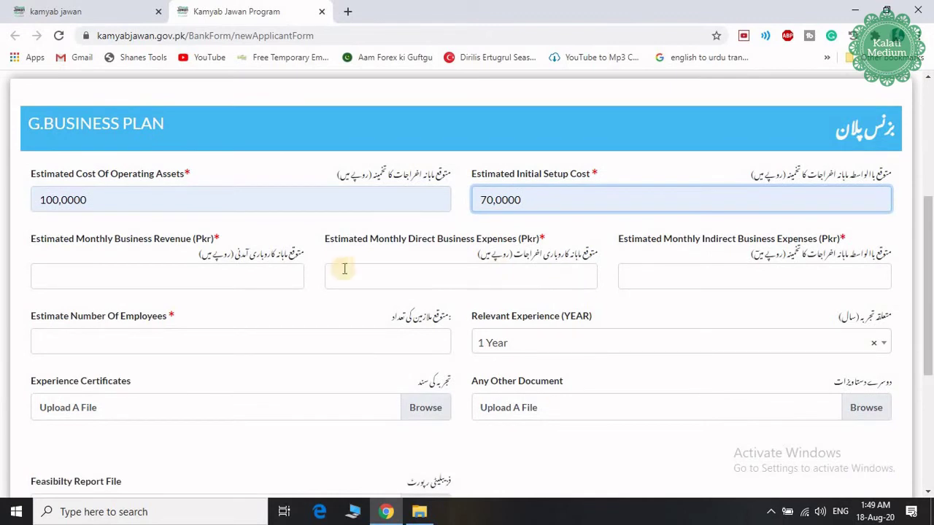
Step: Fill revenue 20,0000, direct expenses 10,0000, indirect expenses 5,0000, 7 employees and 2 Years experience
click(170, 270)
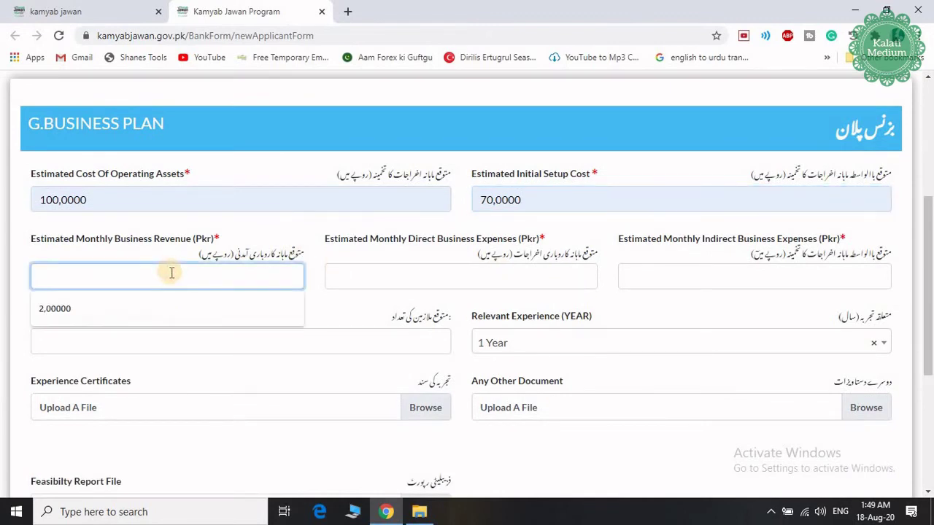
click(140, 307)
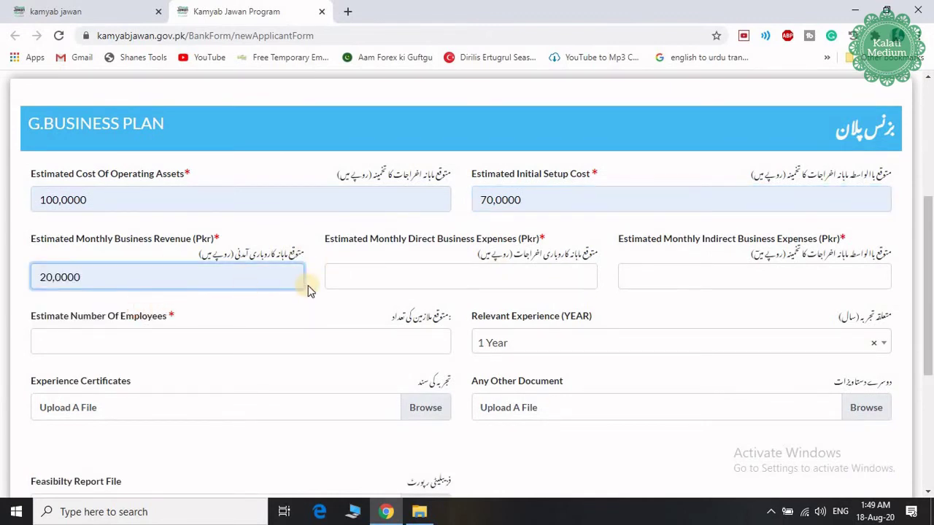
click(428, 281)
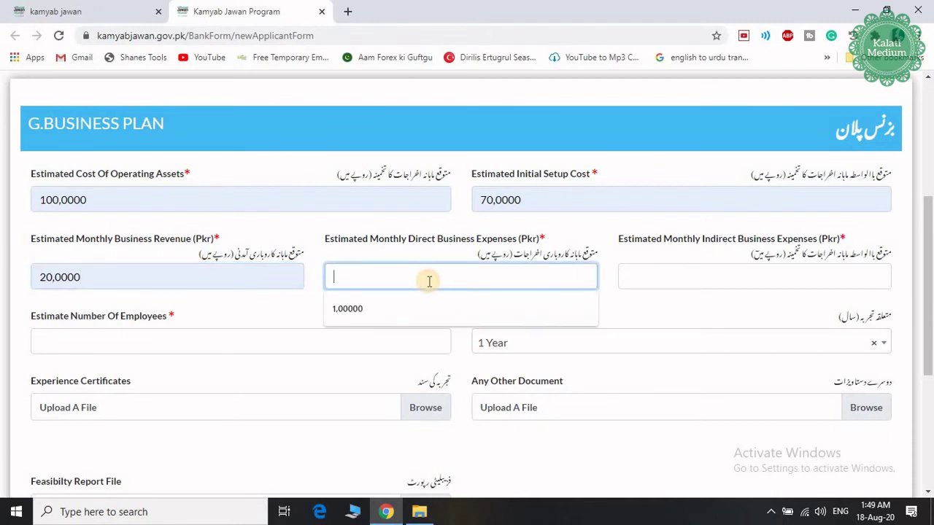
click(409, 315)
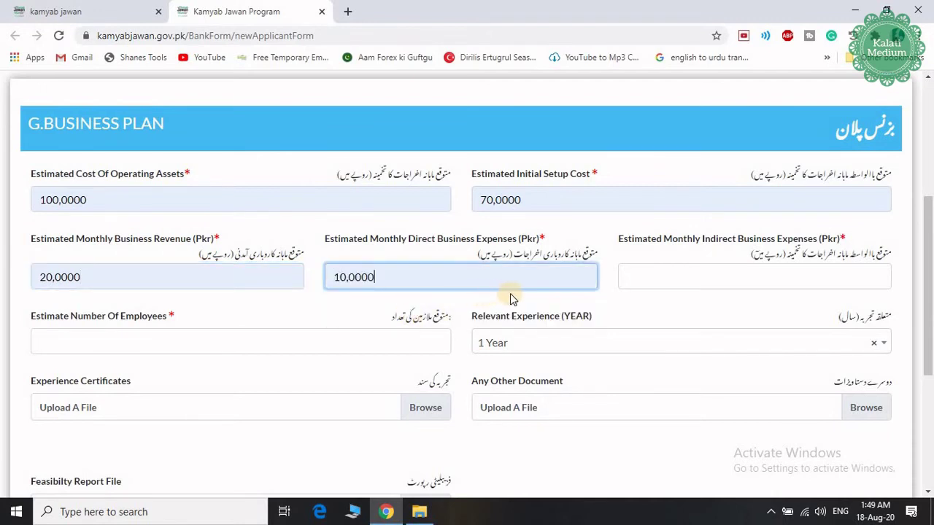
click(725, 286)
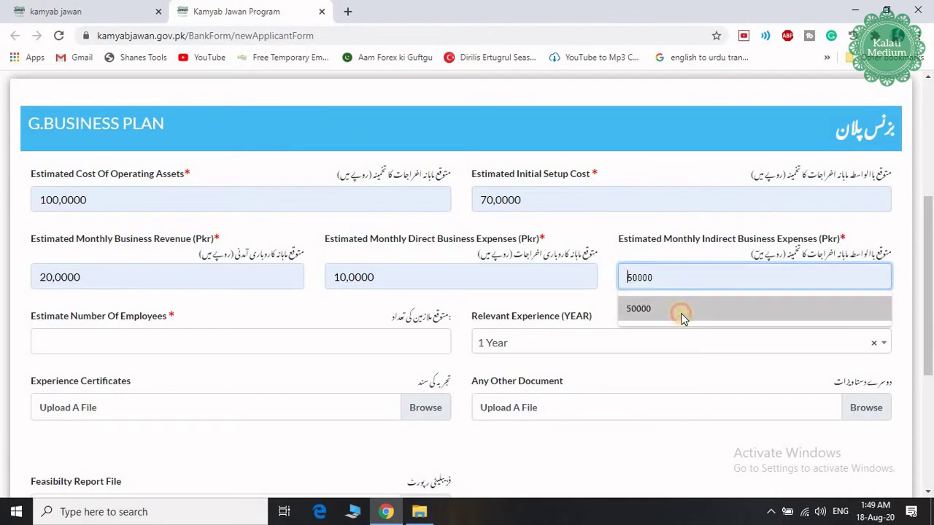
click(681, 315)
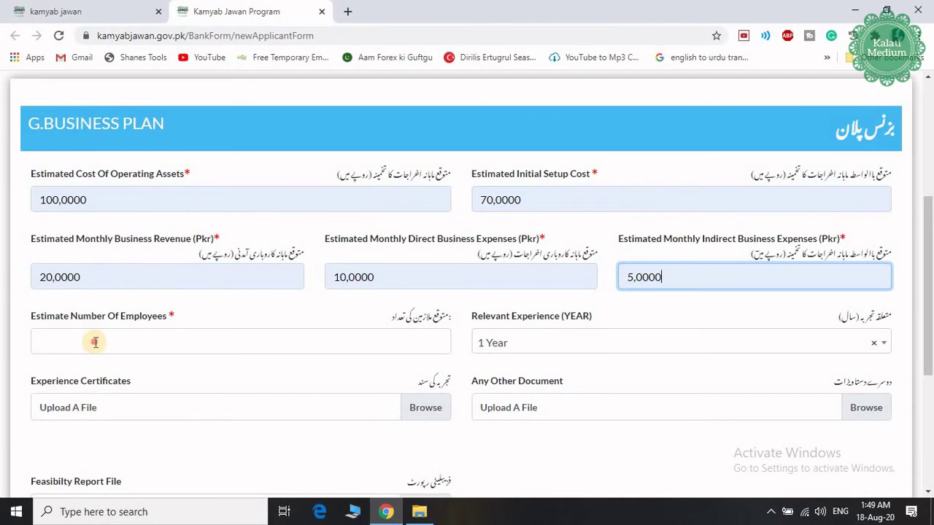
click(95, 342)
click(71, 373)
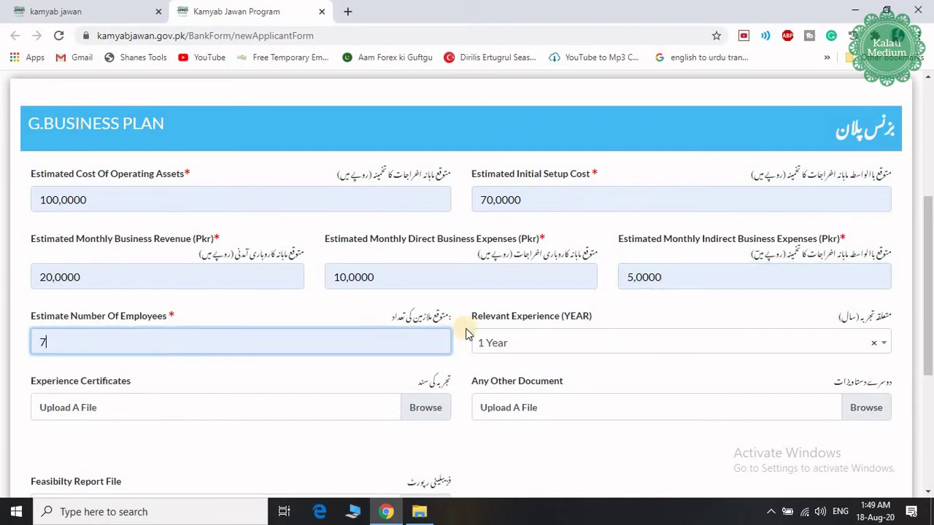
click(577, 344)
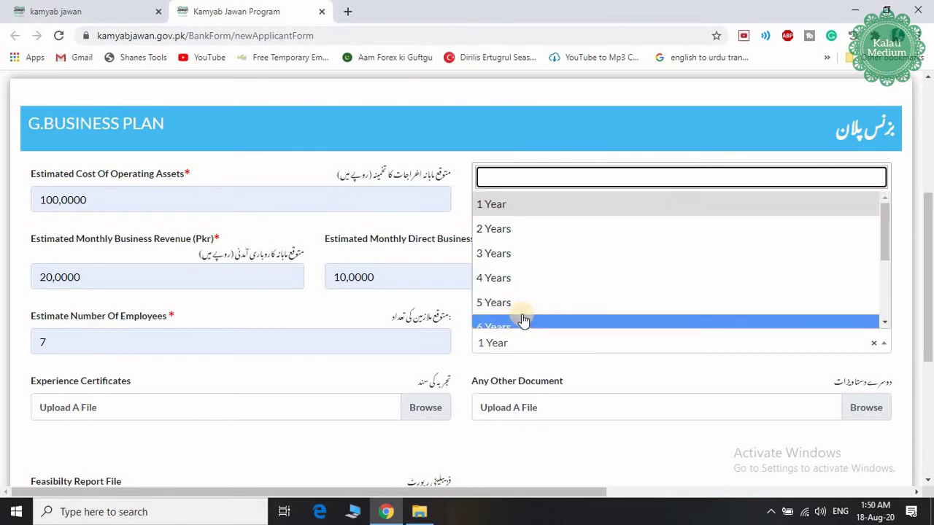
click(520, 241)
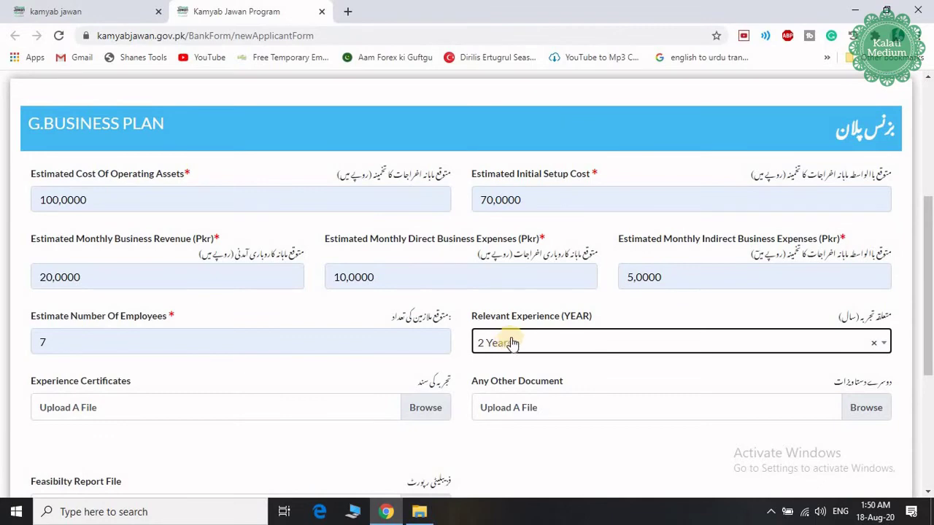
Step: Attach CV.Jpeg as experience certificate, other document and feasibility report, then go to Financing History
scroll(512, 342, down, 2)
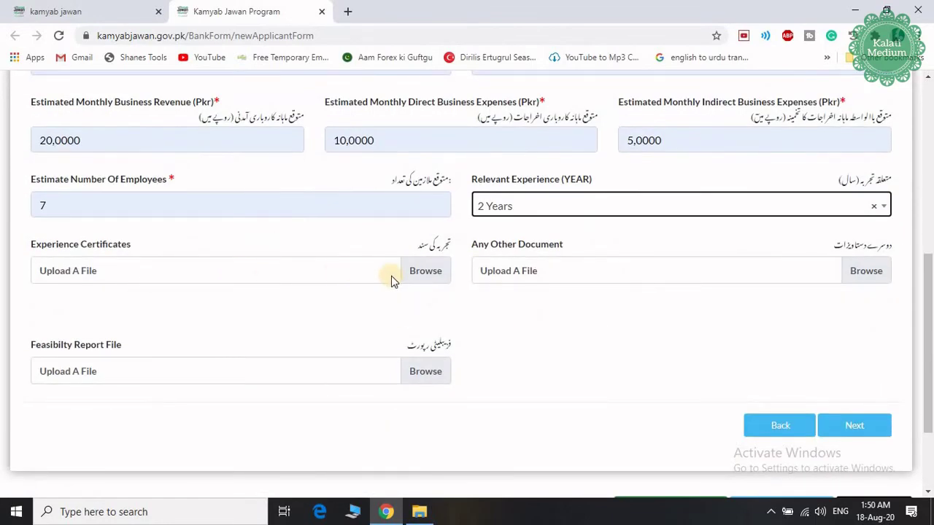
click(426, 275)
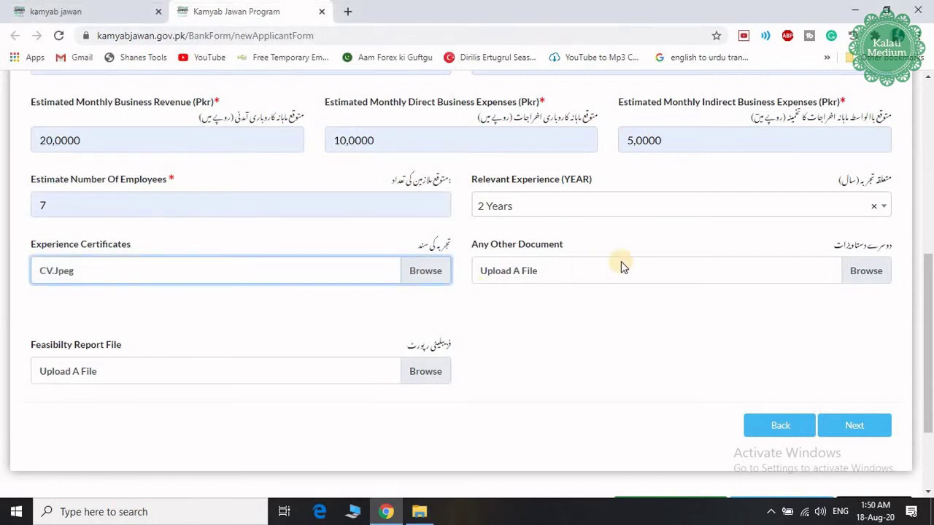
click(672, 276)
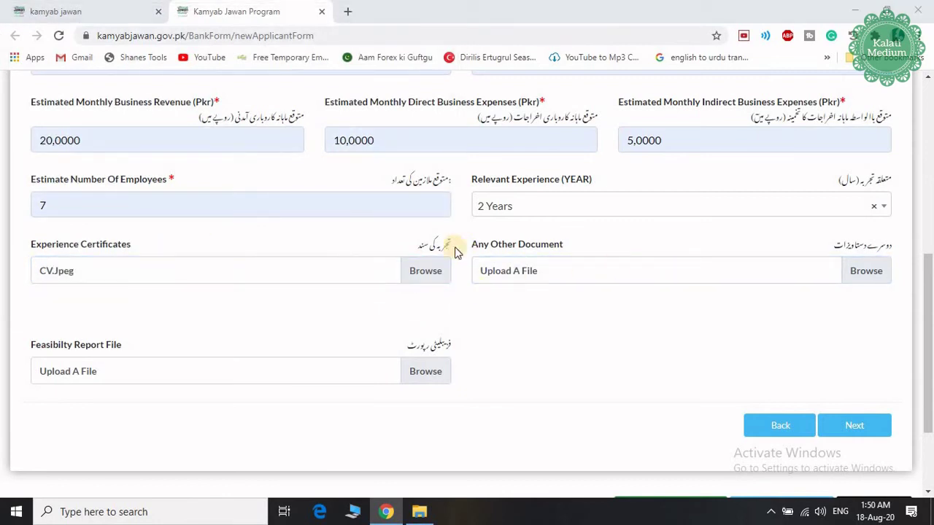
double_click(417, 240)
scroll(562, 297, down, 1)
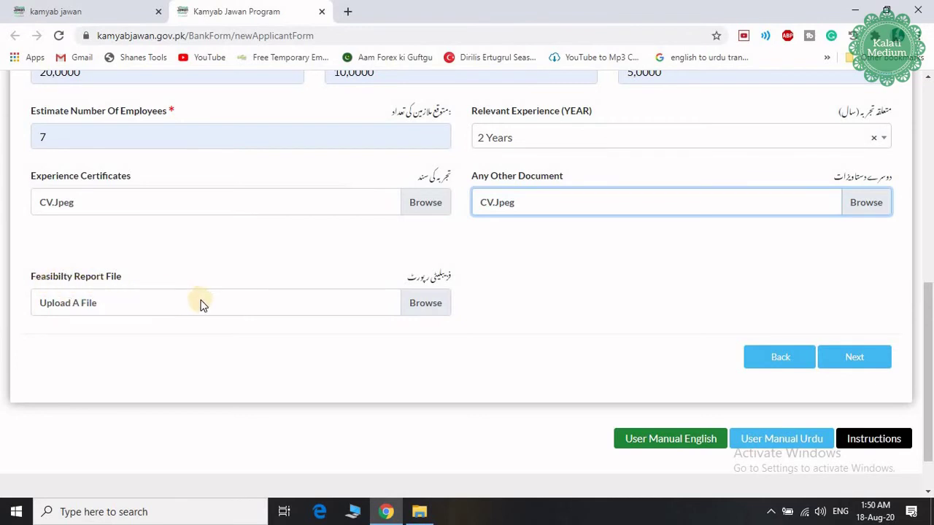
click(435, 305)
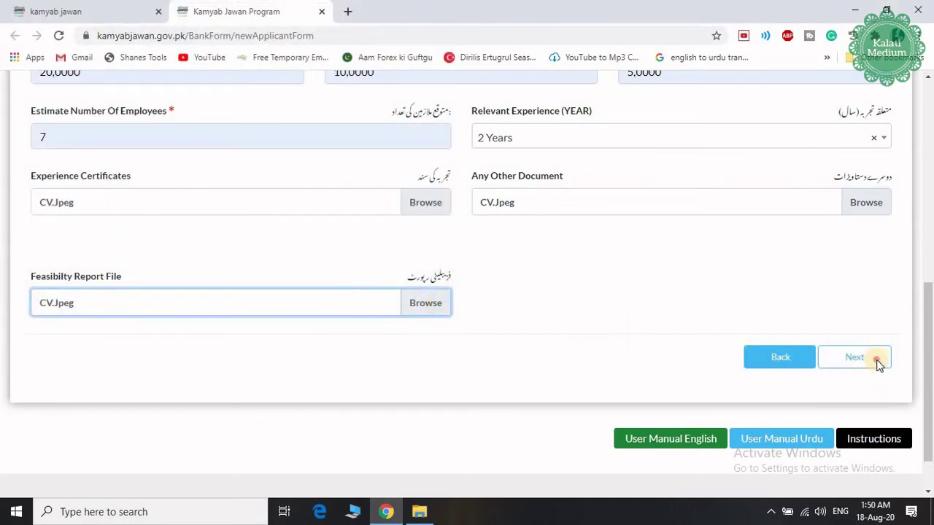
click(877, 363)
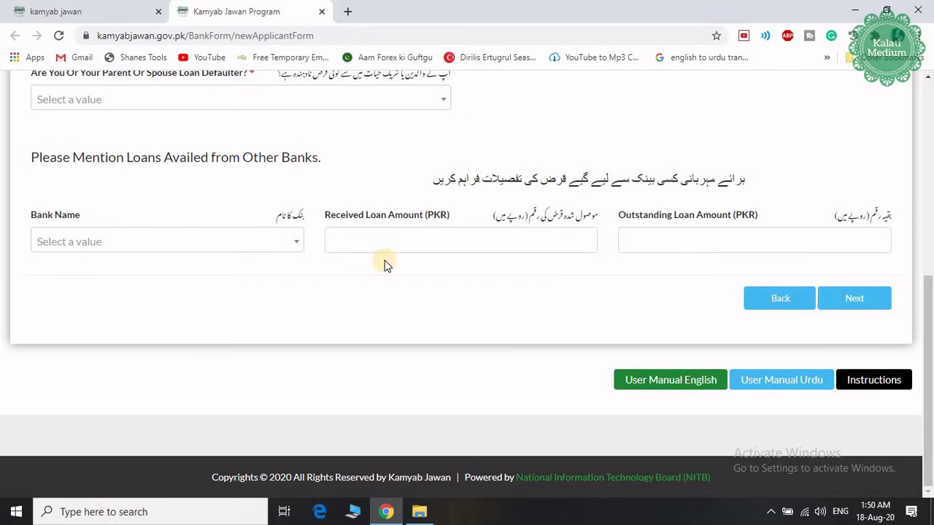
Step: Answer No to the loan defaulter question, leave the bank loan fields empty, and advance to References
scroll(402, 261, up, 4)
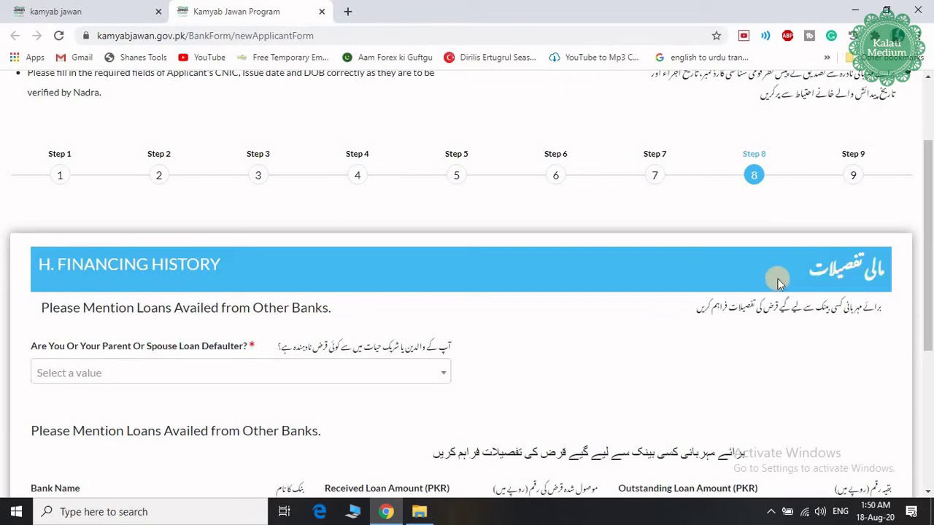
scroll(503, 264, down, 3)
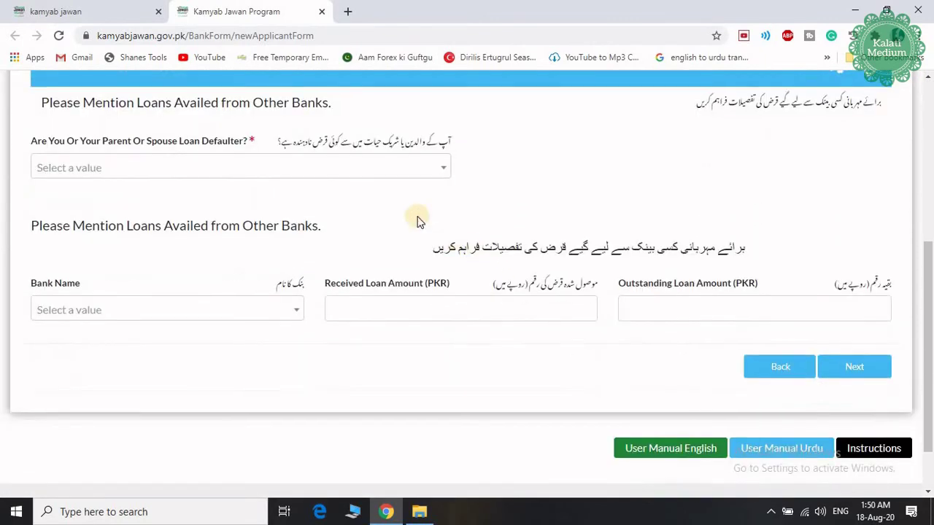
click(362, 173)
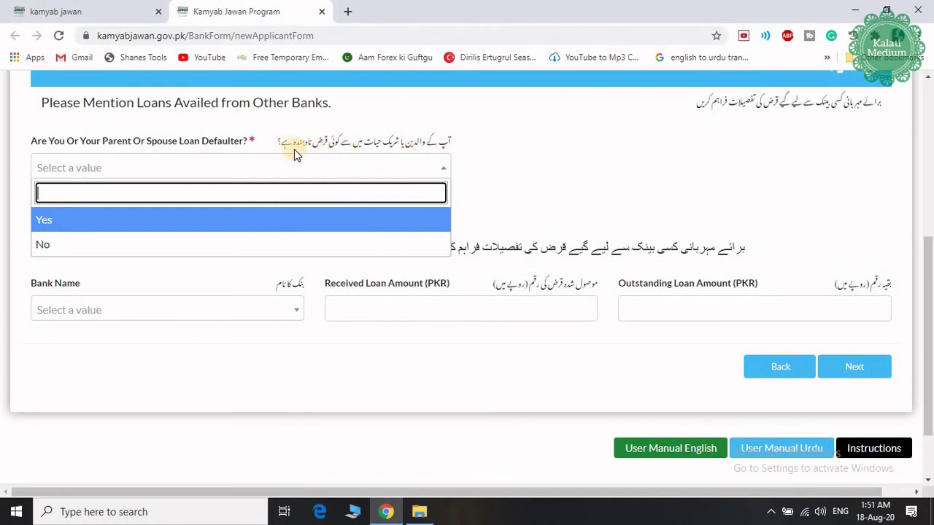
click(48, 245)
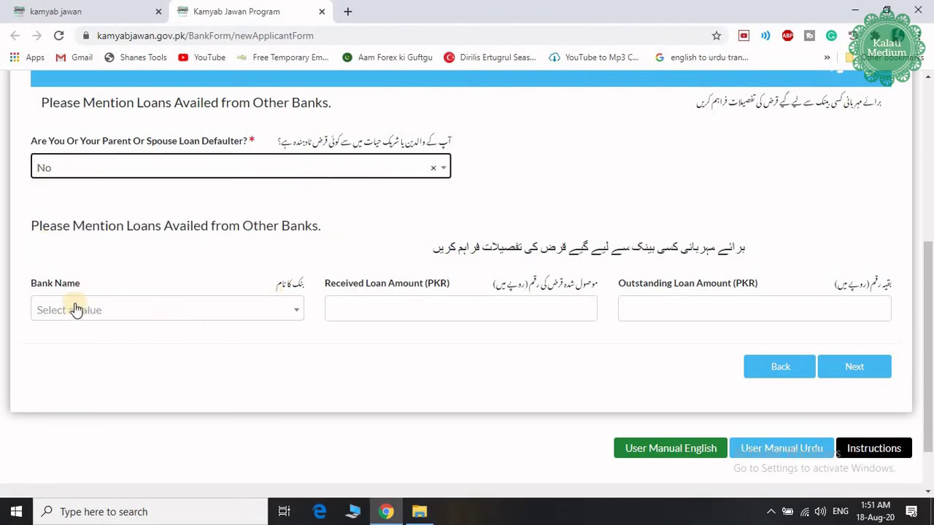
click(275, 314)
click(275, 314)
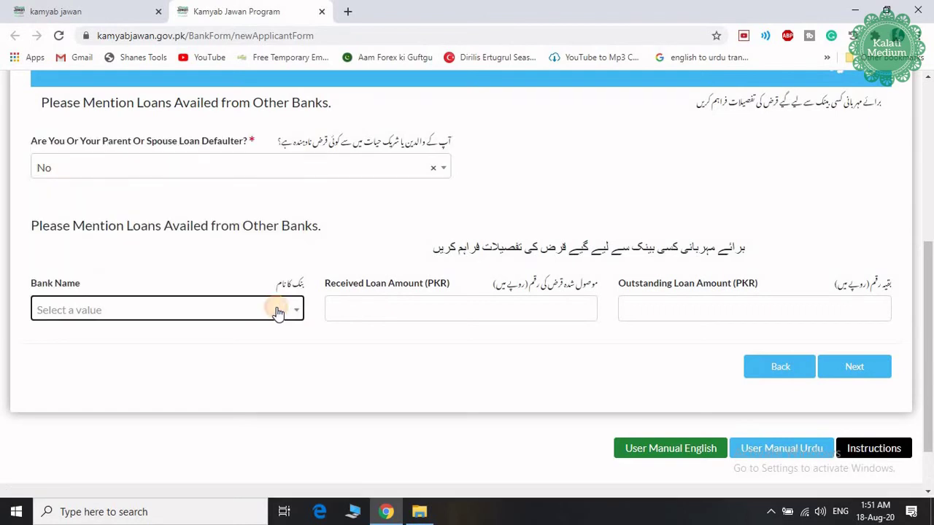
click(392, 306)
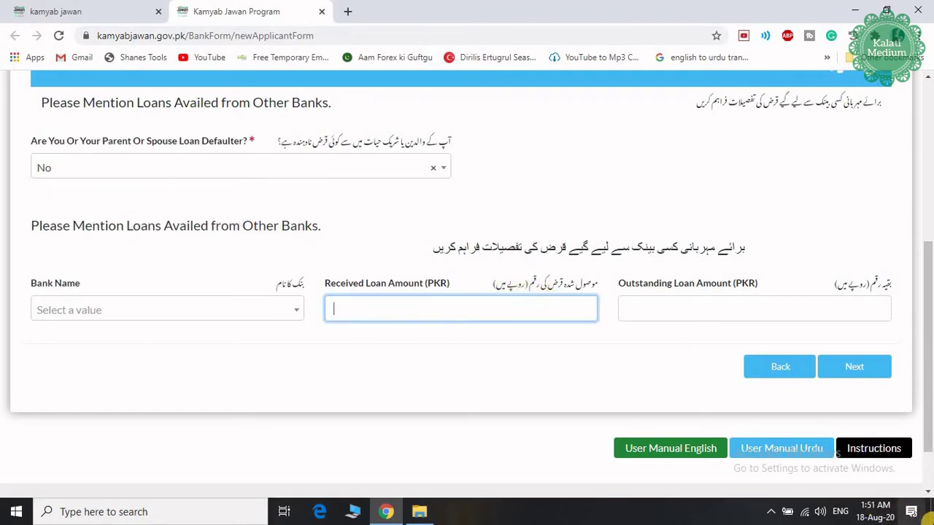
click(681, 306)
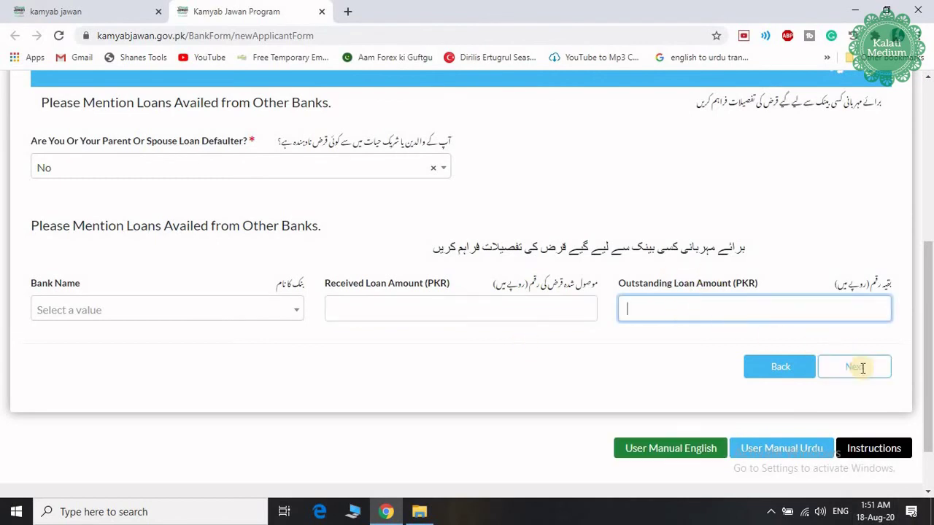
click(859, 367)
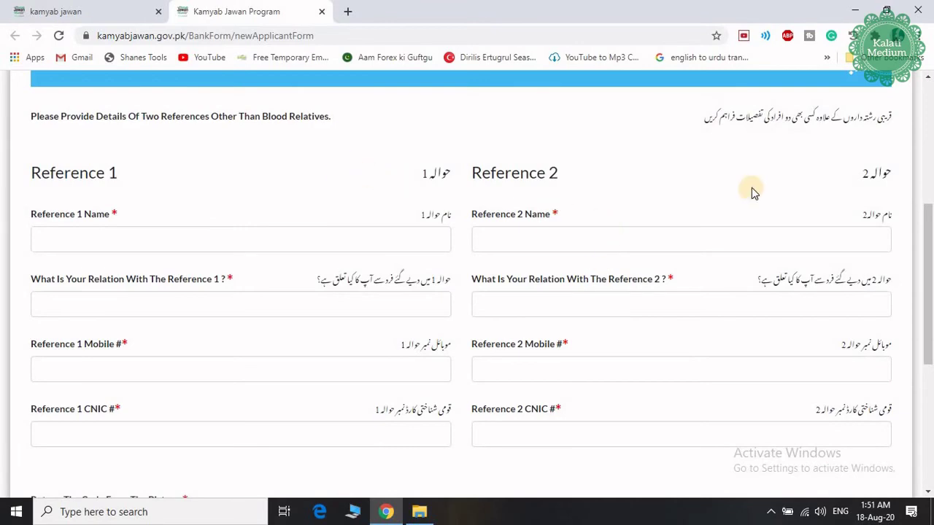
Step: Enter Reference 1's name and set the relation to dost
scroll(752, 190, up, 5)
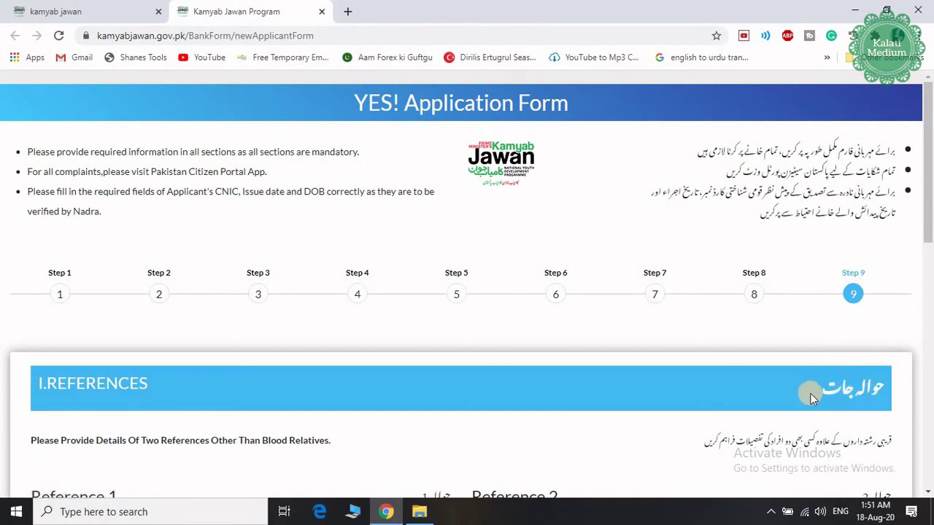
scroll(809, 389, down, 1)
scroll(752, 356, down, 2)
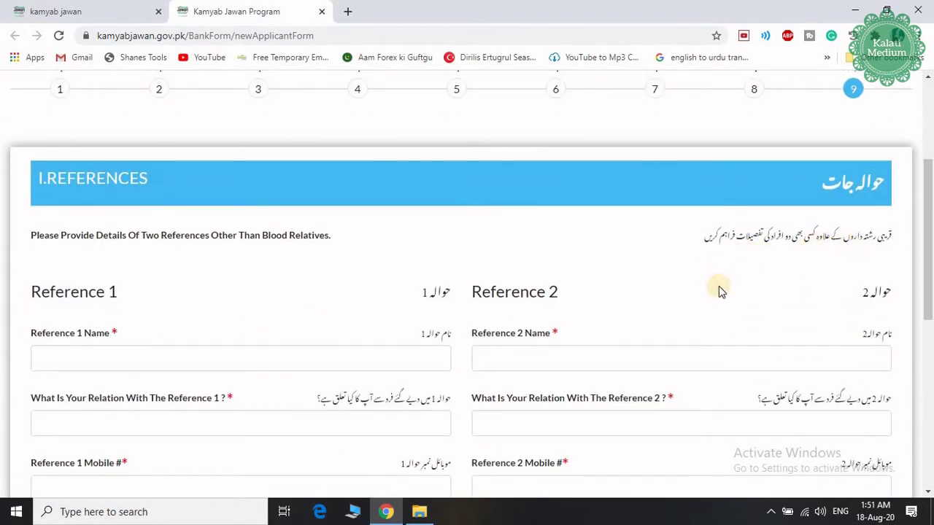
scroll(255, 340, down, 1)
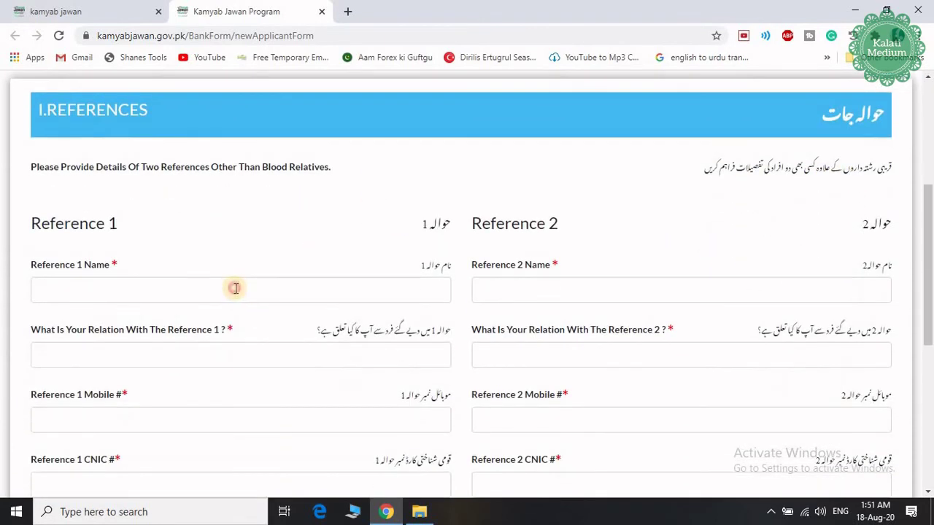
click(236, 288)
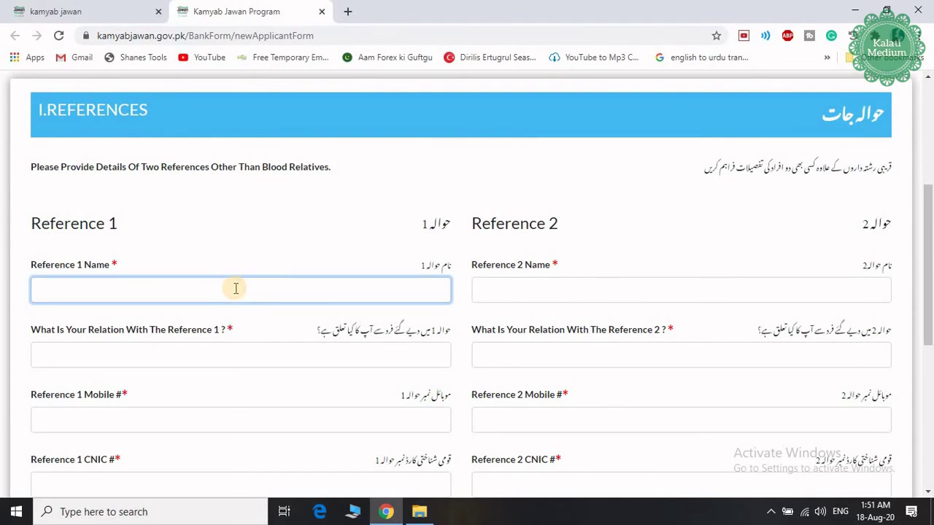
text(ghq)
click(195, 357)
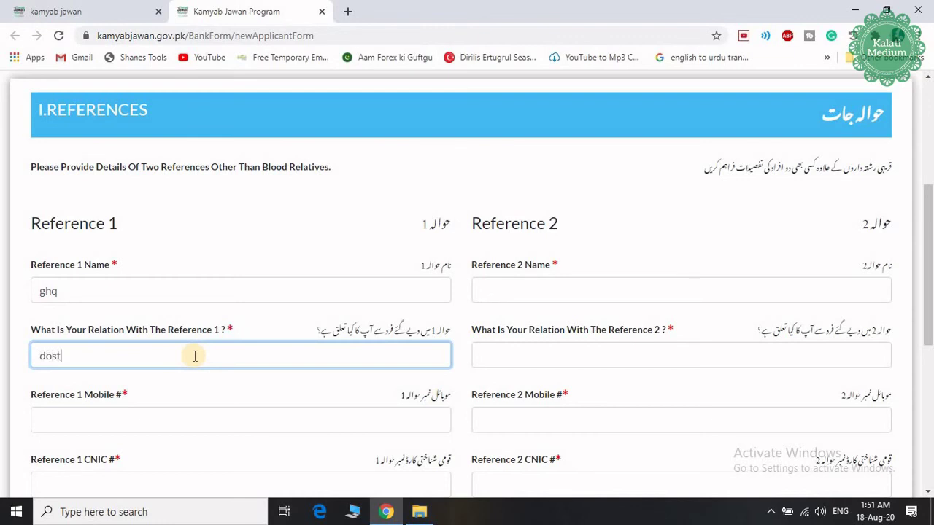
Step: Type Reference 1's mobile number and CNIC number
scroll(150, 408, down, 1)
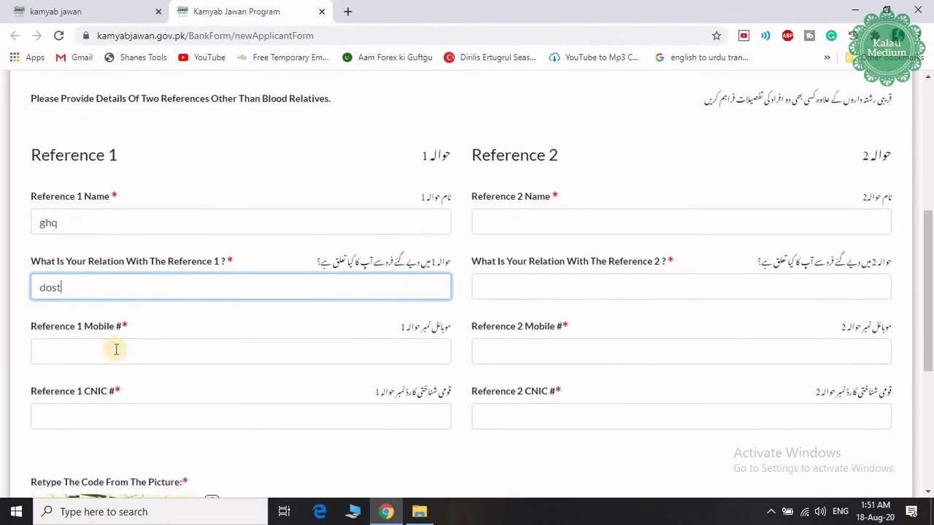
click(117, 352)
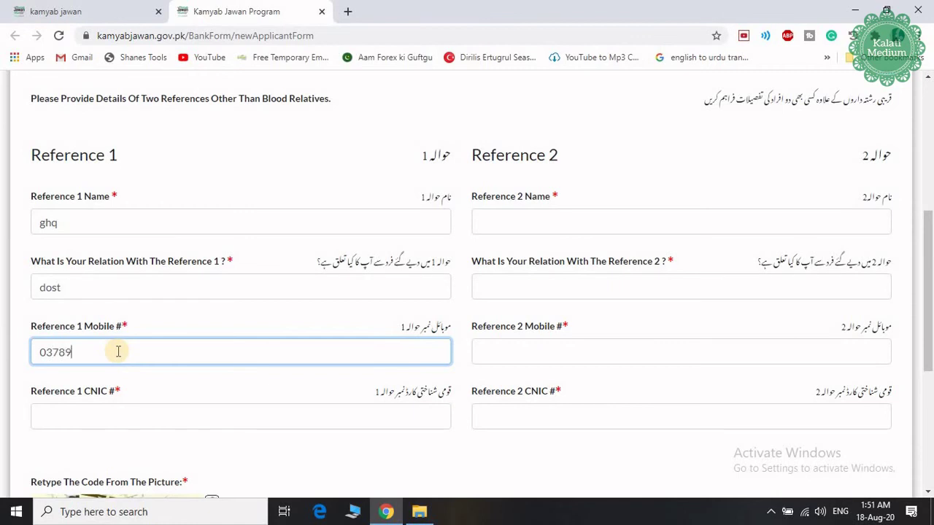
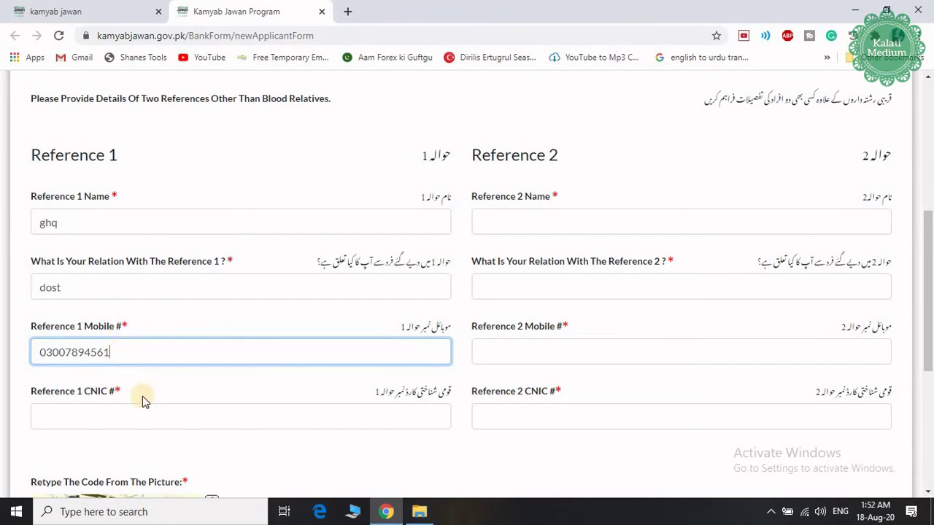
scroll(140, 398, down, 1)
click(85, 345)
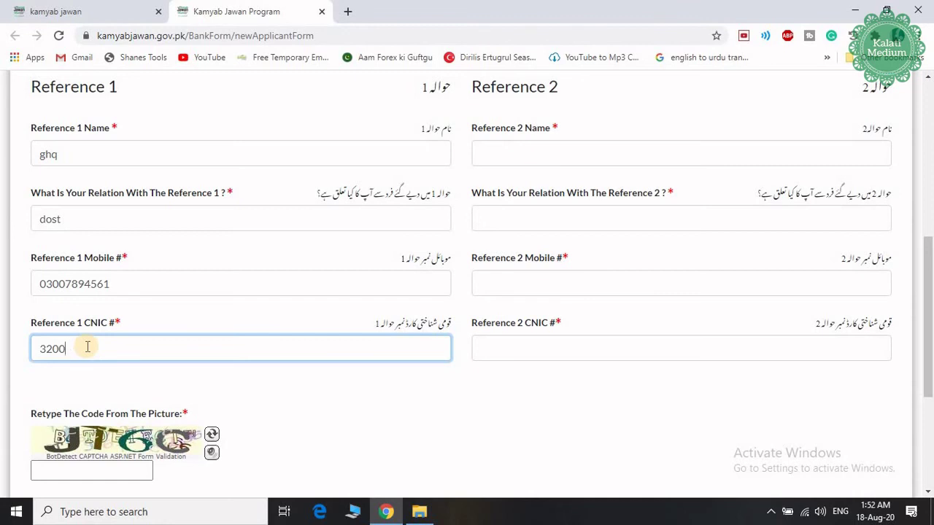
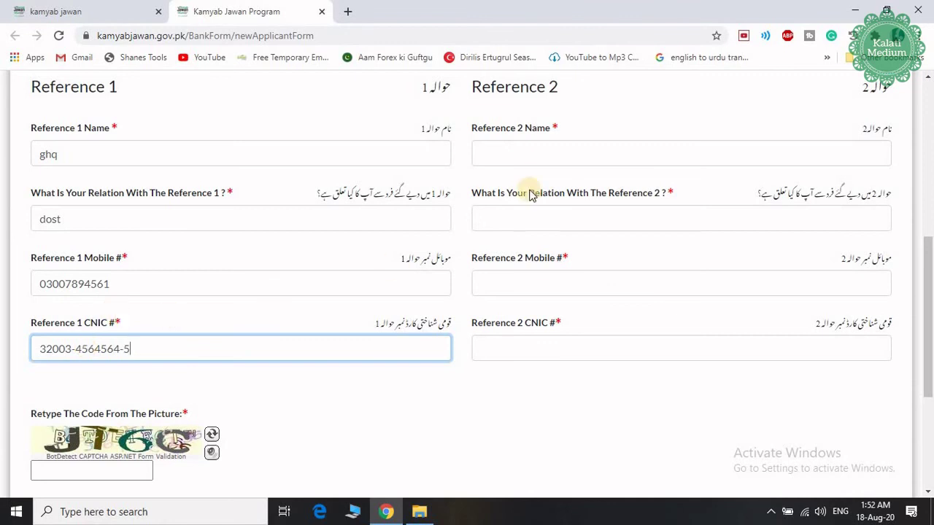
Step: Enter Reference 2's name, relation 'friend', and mobile number
click(502, 159)
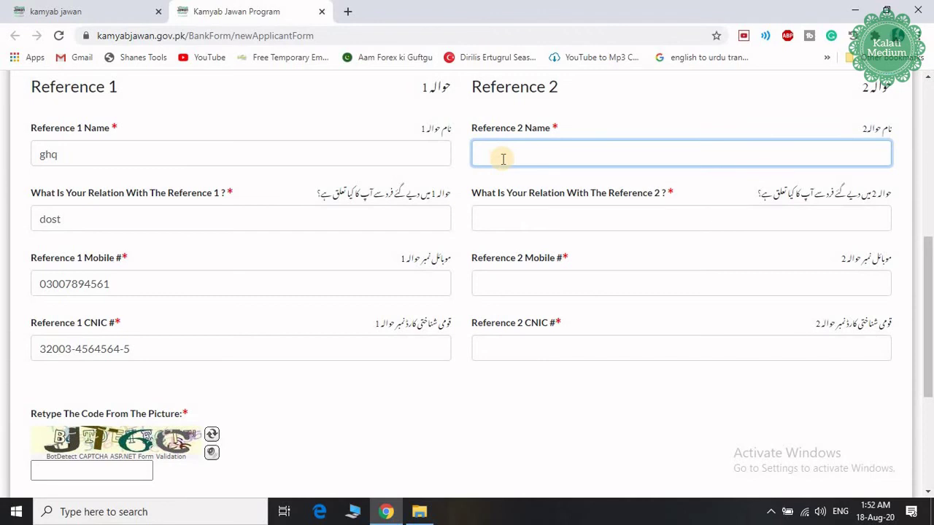
text(jkl)
click(502, 219)
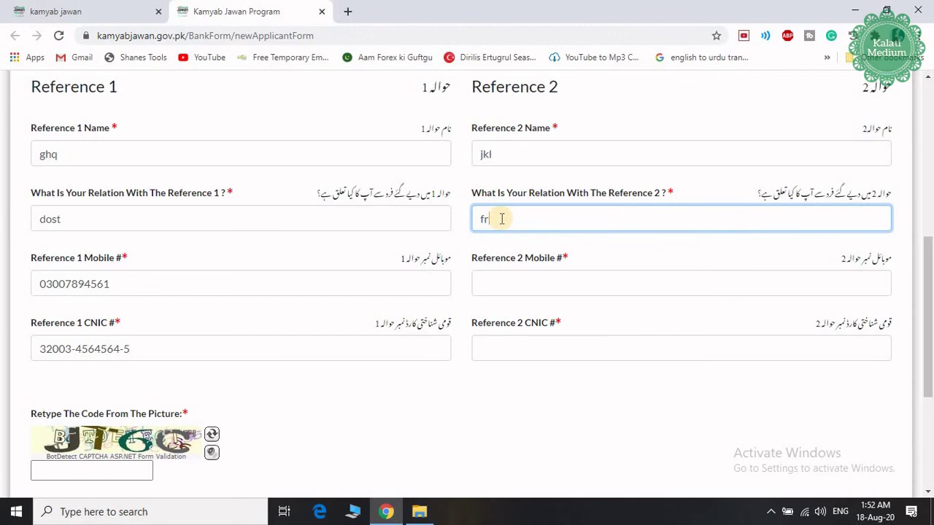
text(iend)
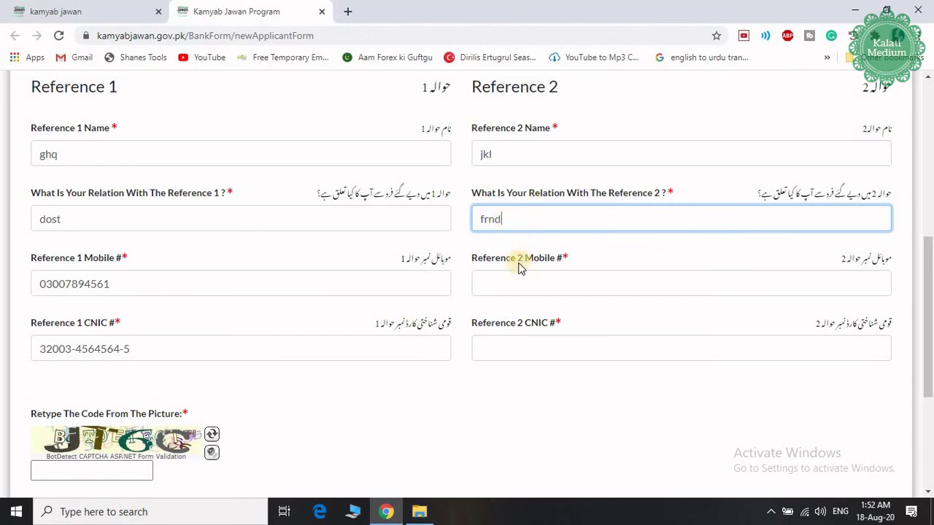
click(489, 284)
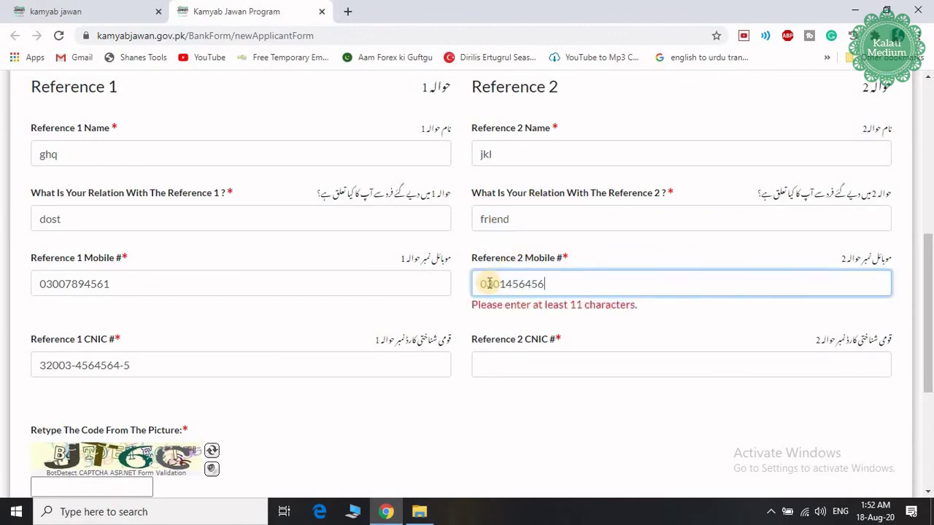
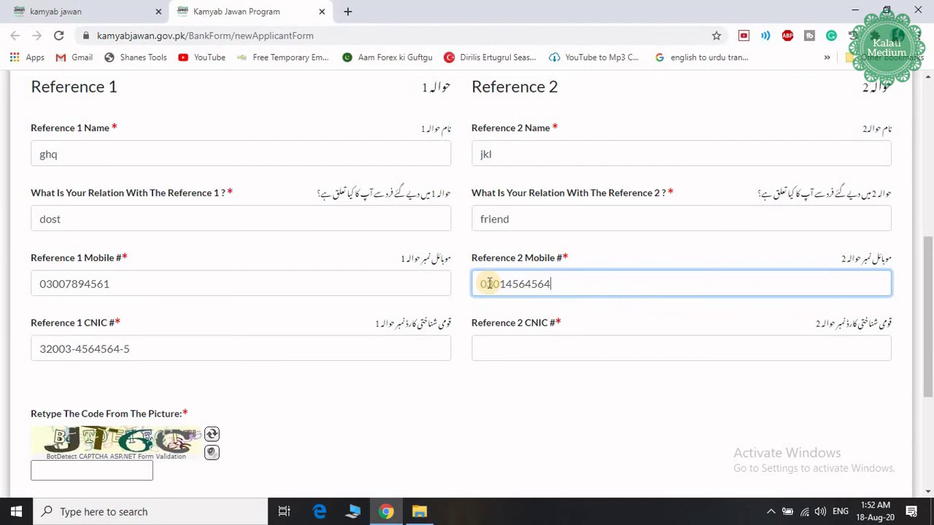
Step: Type Reference 2's CNIC number and the captcha code shown in the picture
click(493, 344)
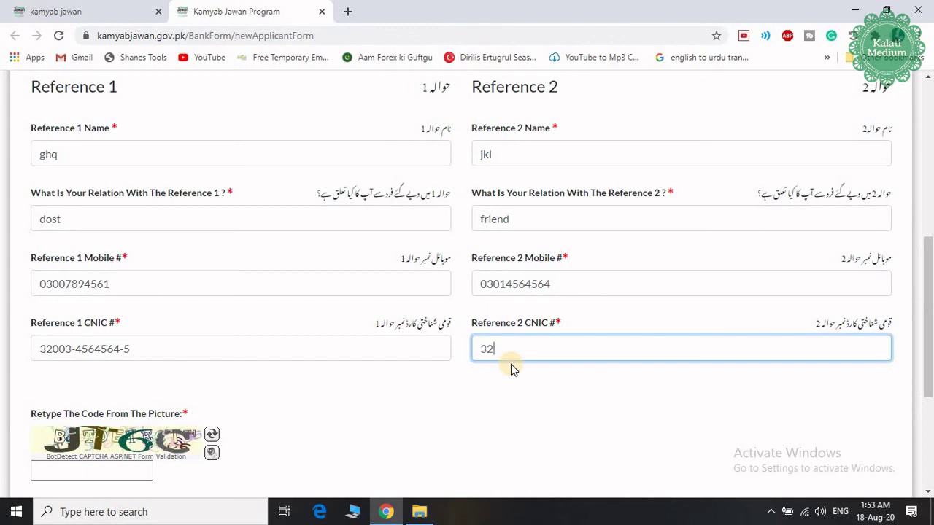
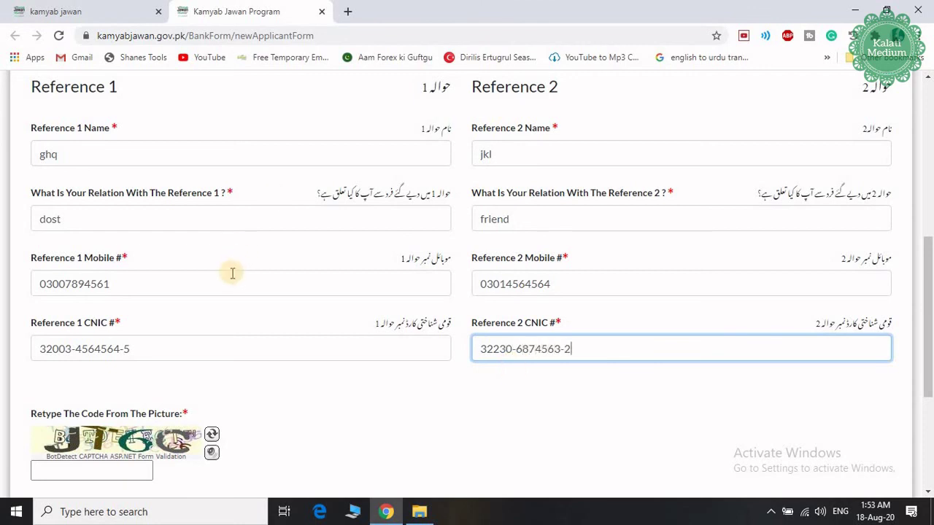
scroll(231, 270, down, 2)
click(78, 332)
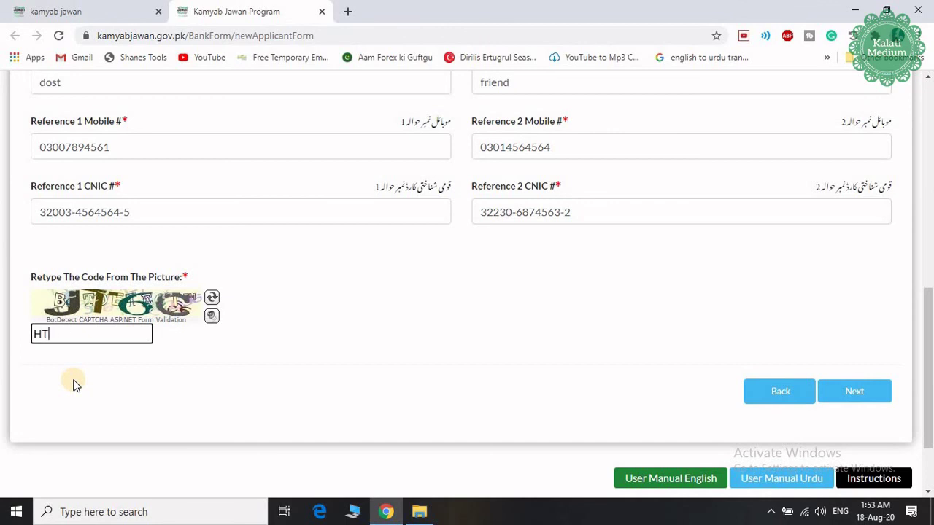
text(JTG)
Step: Review Step 1, Initial Selection, then return to References and proceed to the Declaration
scroll(549, 314, up, 5)
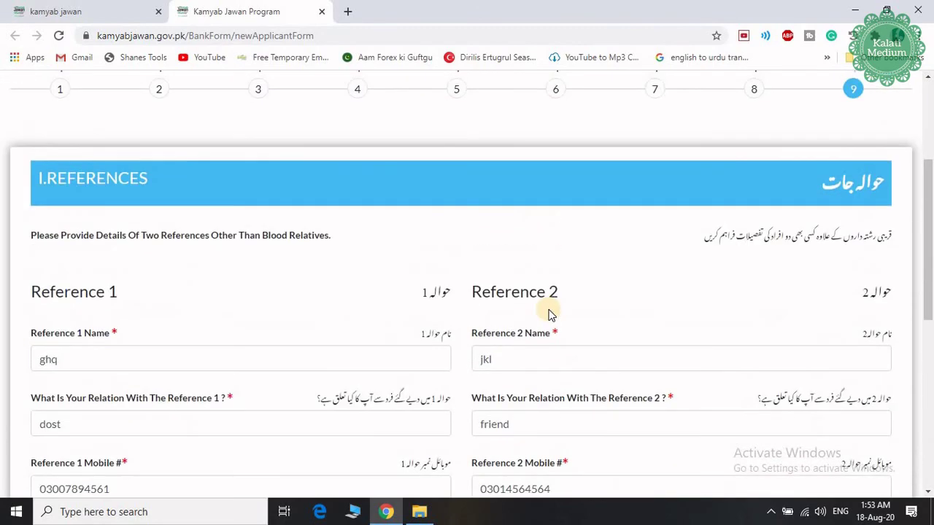
scroll(549, 313, up, 3)
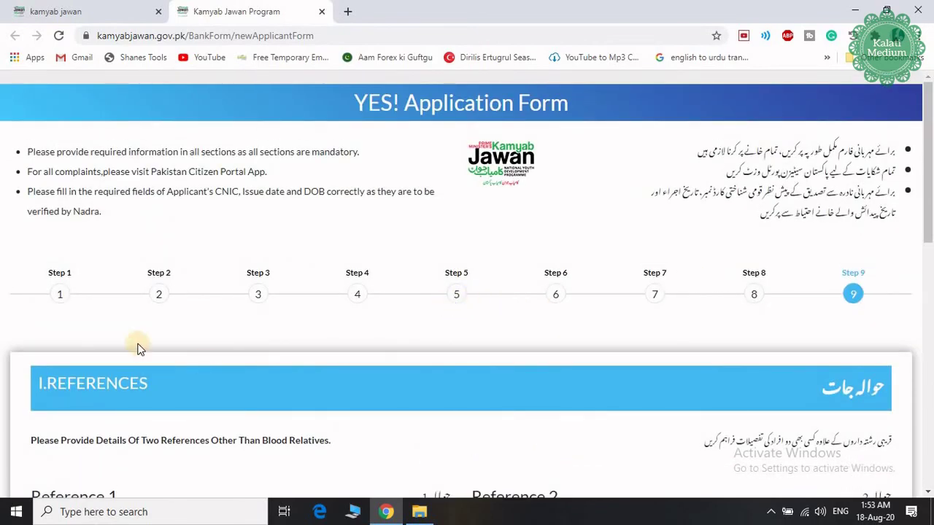
click(60, 274)
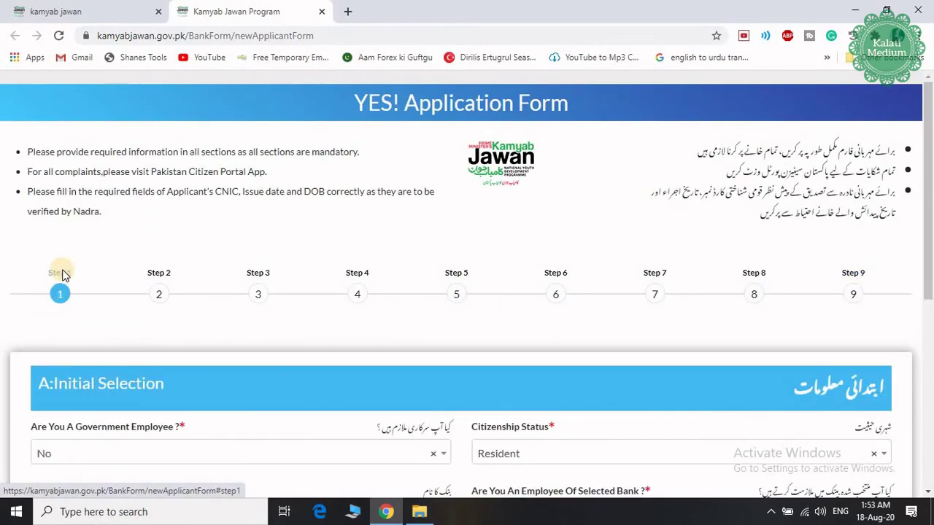
scroll(625, 364, down, 2)
scroll(625, 368, down, 2)
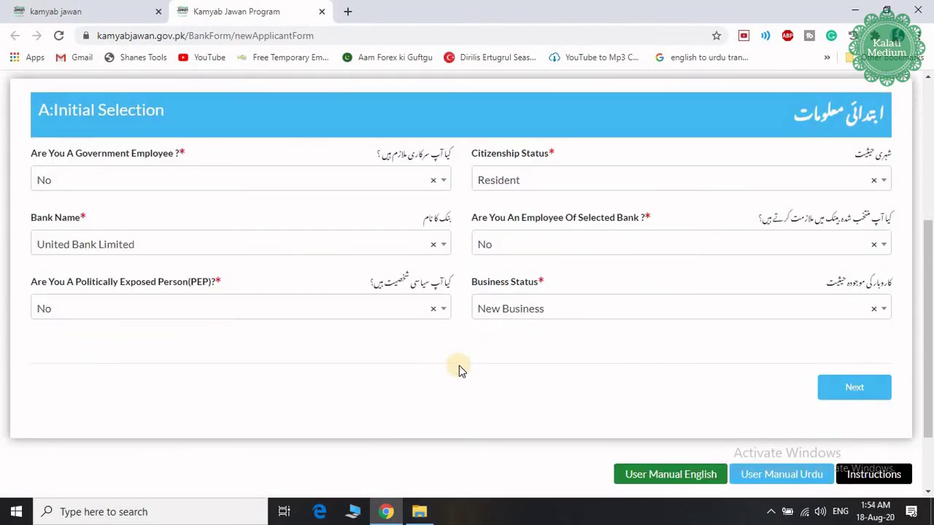
scroll(481, 329, up, 3)
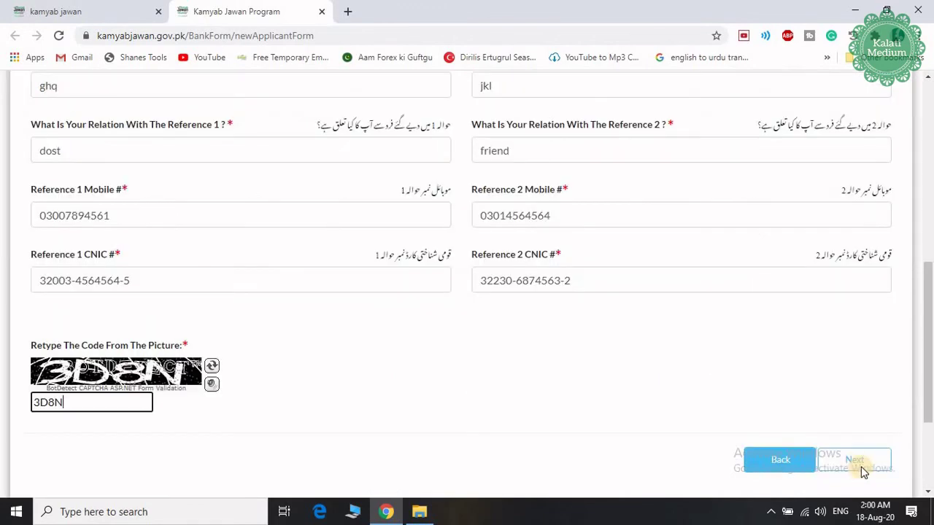
click(855, 461)
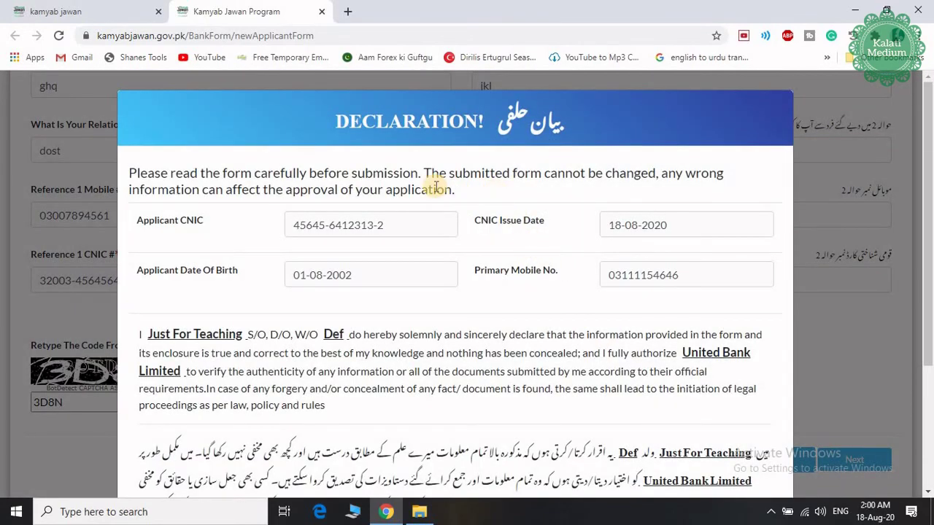
Step: Accept I Agree To Terms And Conditions and submit the loan application
scroll(488, 228, down, 2)
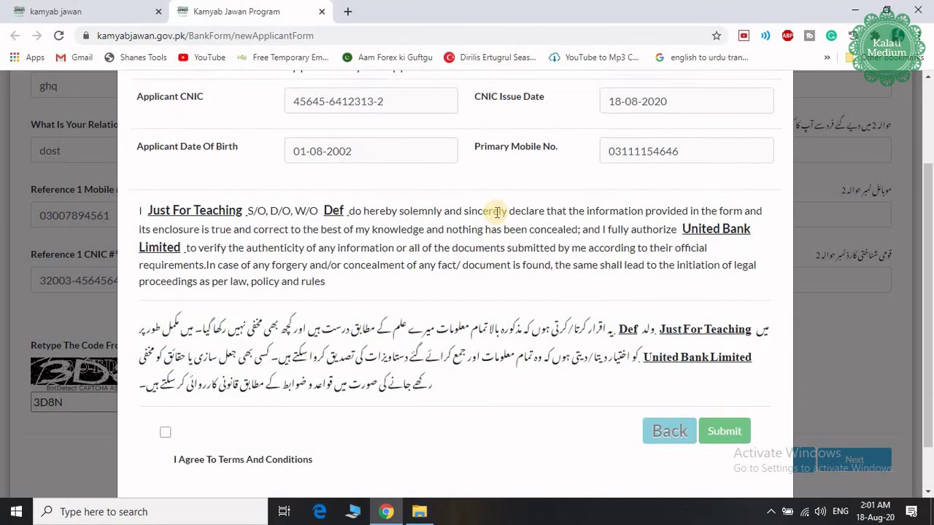
scroll(496, 215, up, 2)
scroll(546, 285, down, 3)
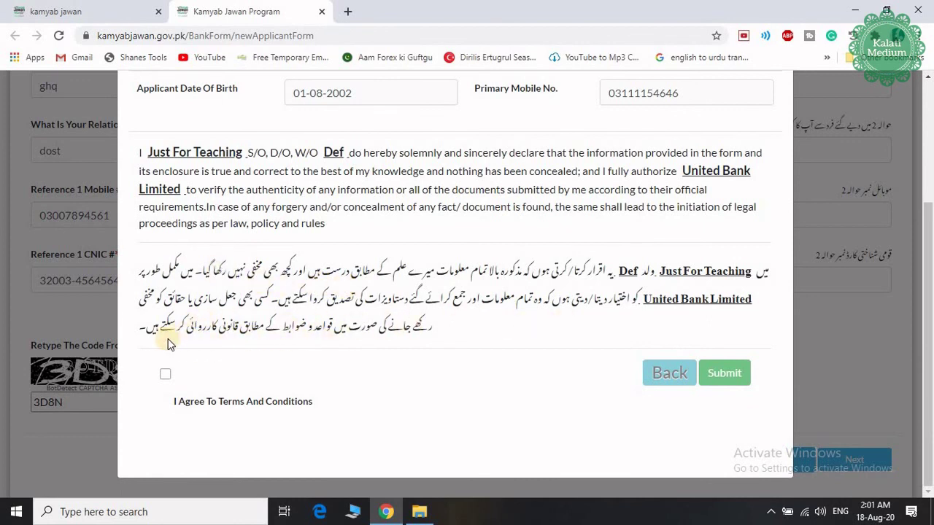
click(166, 375)
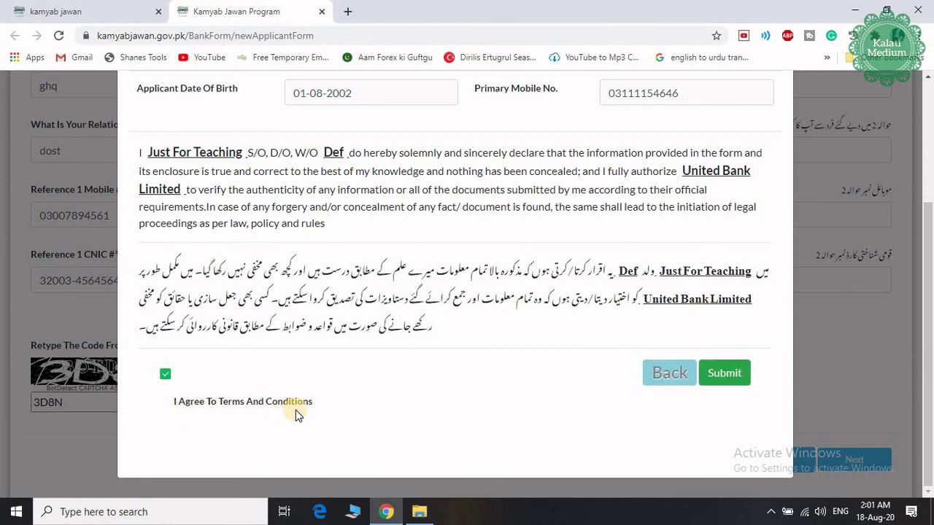
click(726, 375)
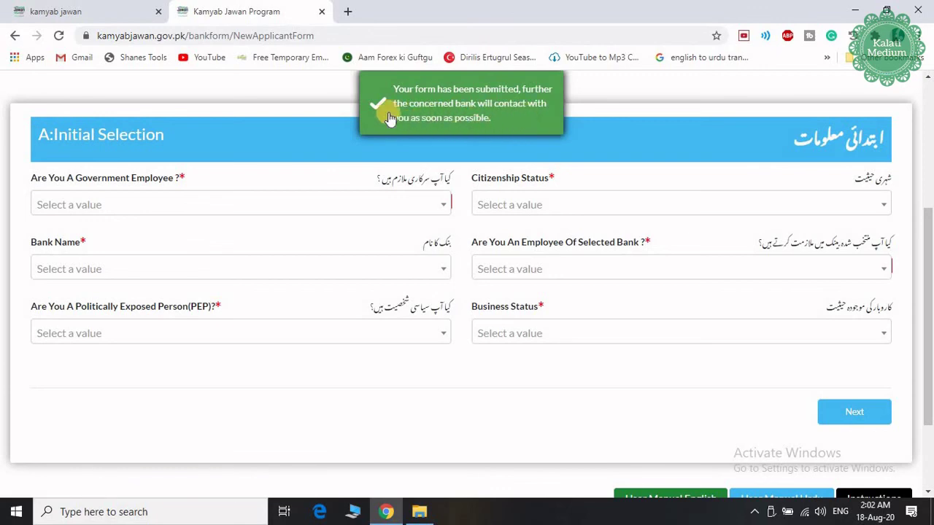
Step: Return to the top of the blank application form and minimize Chrome to the desktop
scroll(391, 113, up, 4)
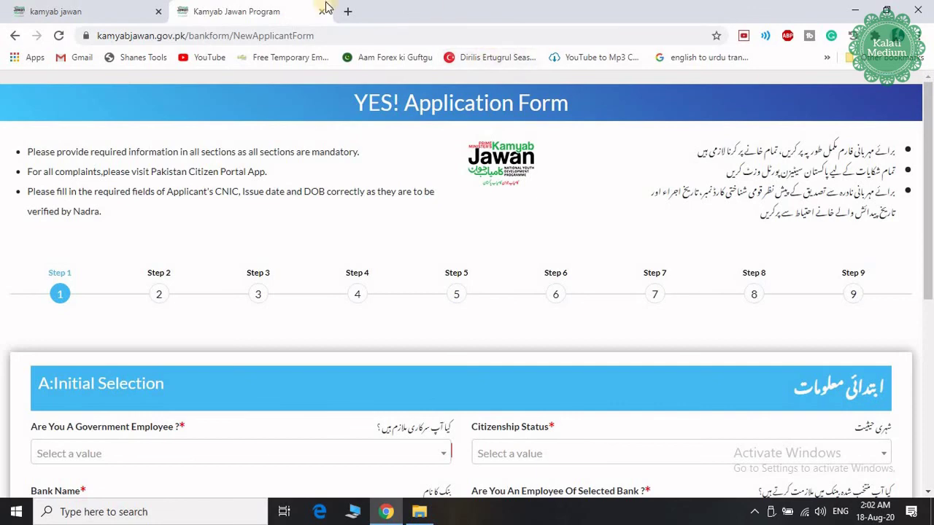
click(855, 10)
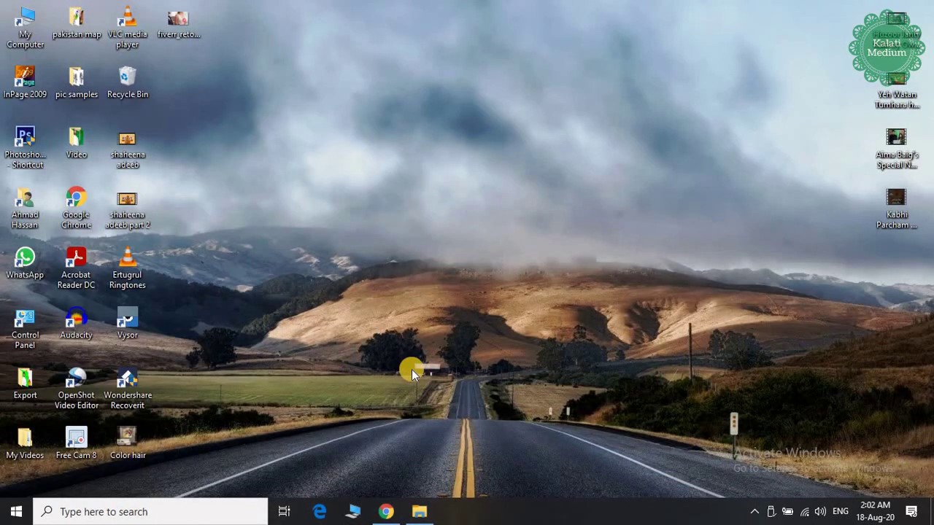